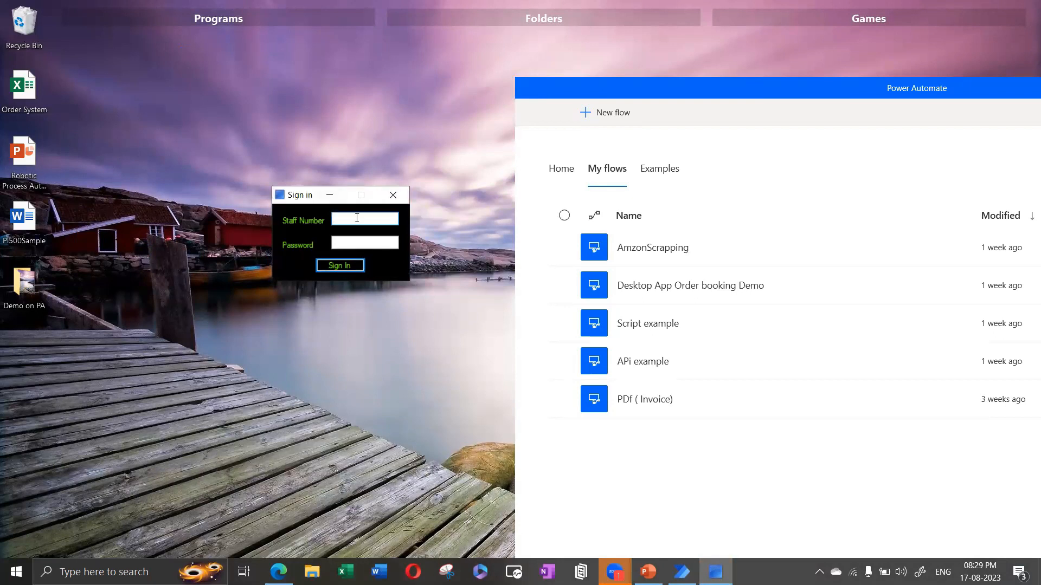
# Step: Move Power Automate aside and minimize it to reveal the Order System sign-in window
pyautogui.moveTo(953, 87); pyautogui.dragTo(756, 187)
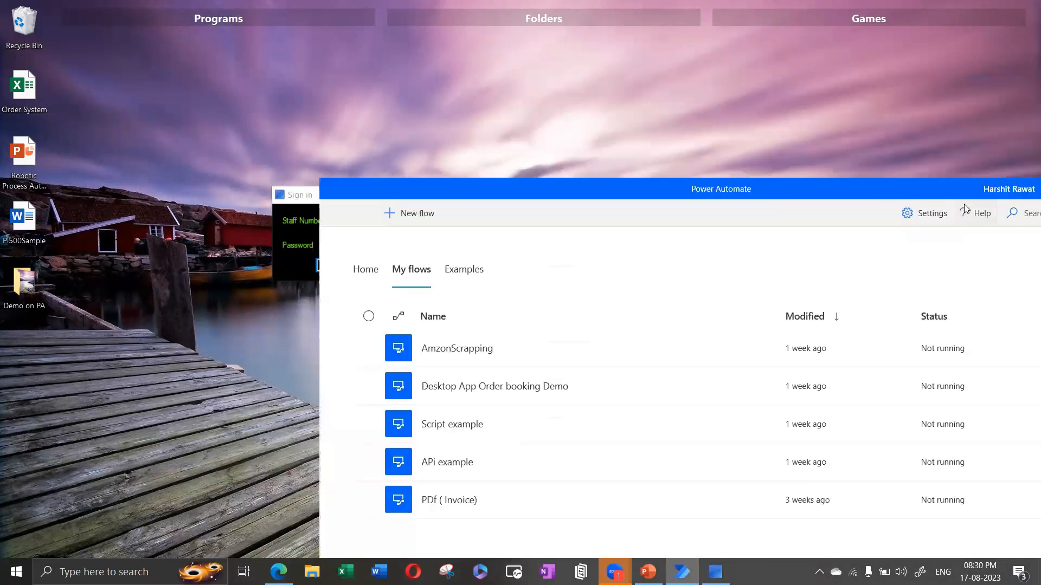
pyautogui.moveTo(962, 193); pyautogui.dragTo(745, 239)
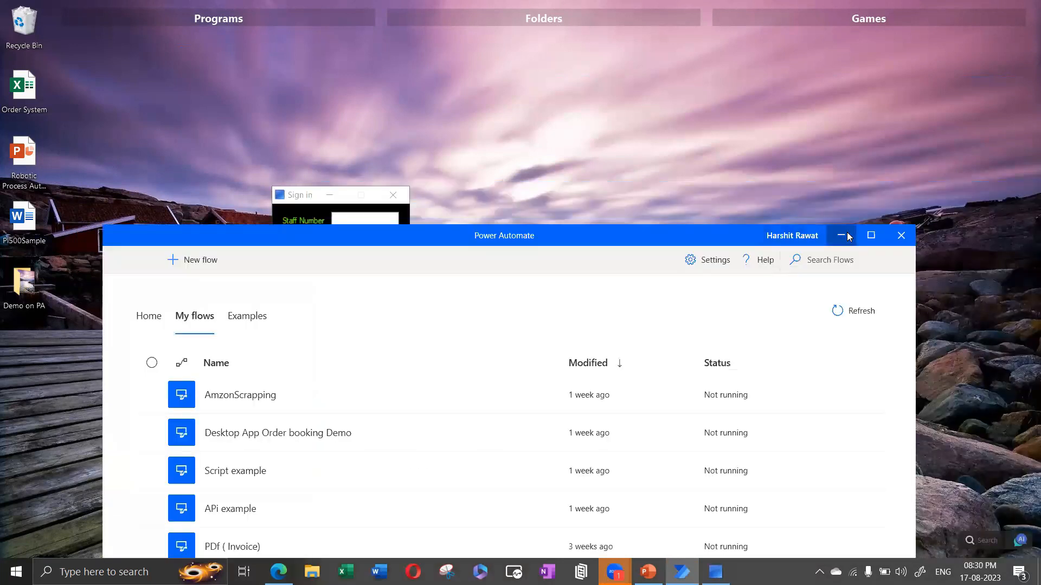
pyautogui.click(849, 236)
# Step: Sign in with the staff number and password, then centre the Options window
pyautogui.click(347, 223)
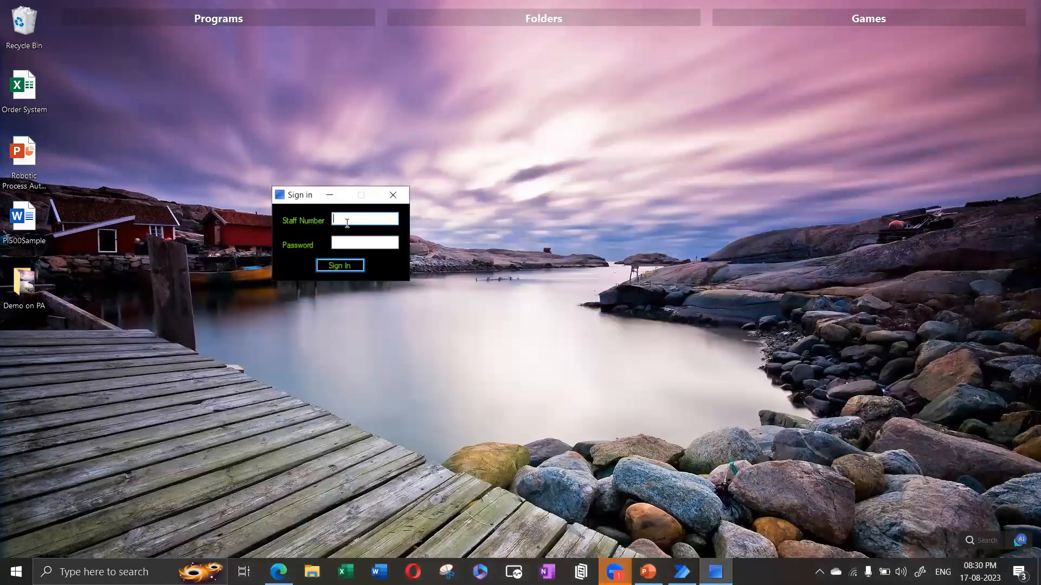
pyautogui.write('dmin')
pyautogui.press('Tab')
pyautogui.click(334, 219)
pyautogui.write('a')
pyautogui.click(335, 243)
pyautogui.write('admin')
pyautogui.press('Return')
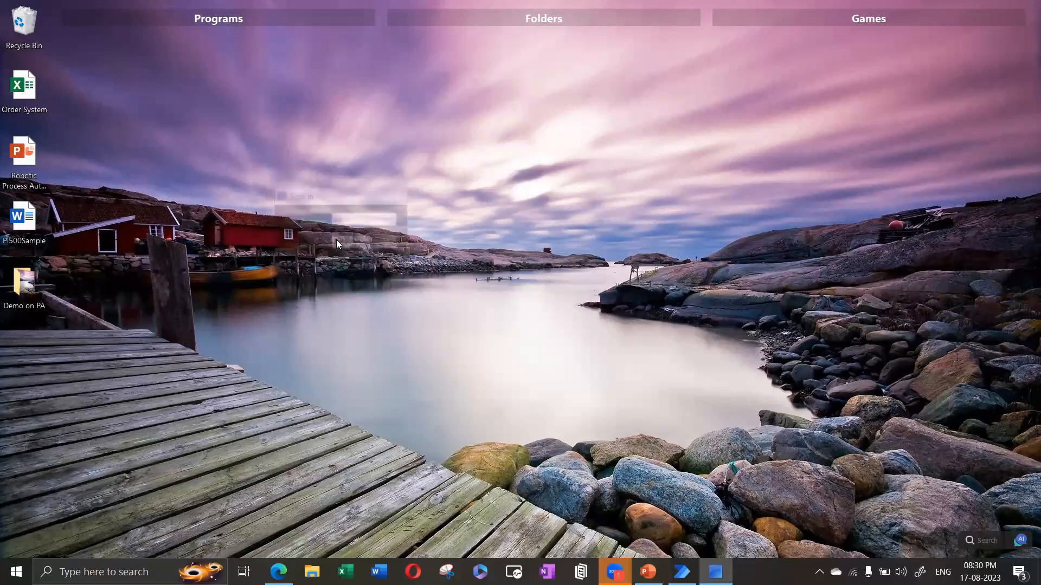
pyautogui.moveTo(109, 53); pyautogui.dragTo(553, 180)
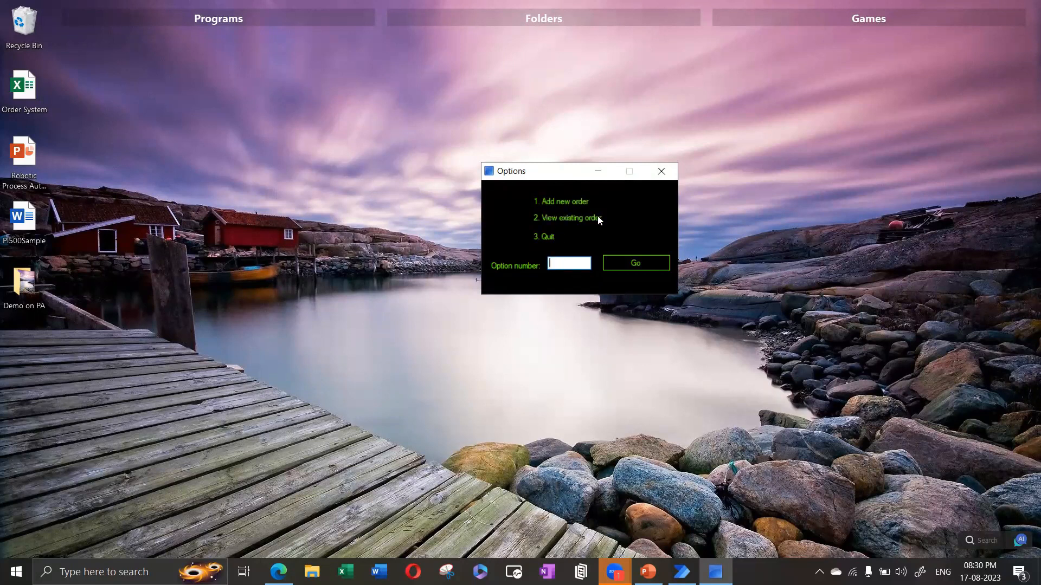
# Step: Choose option 1 to open the New Order form and move it near the centre
pyautogui.write('1')
pyautogui.click(633, 263)
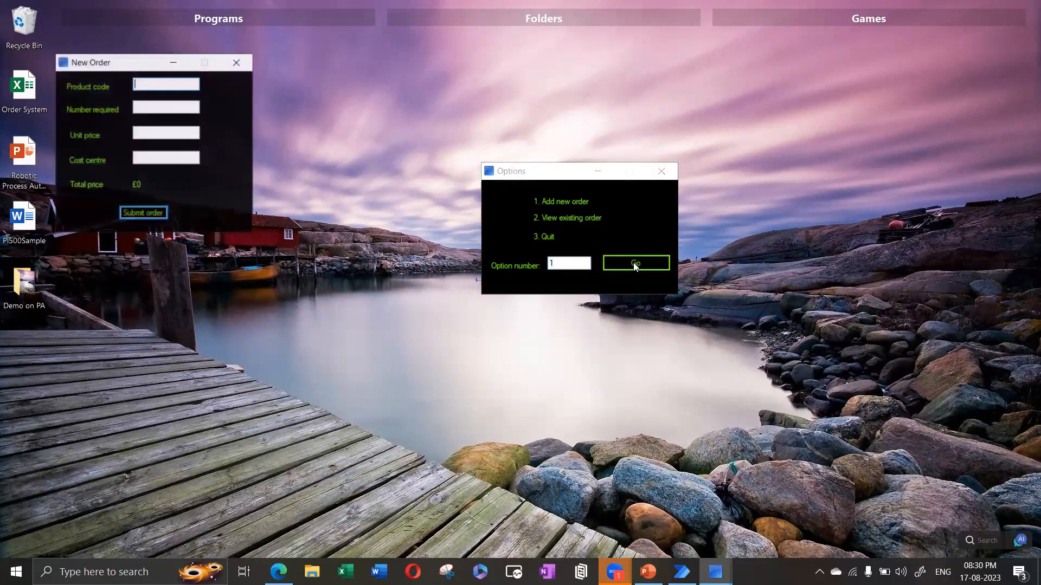
pyautogui.moveTo(168, 59); pyautogui.dragTo(527, 87)
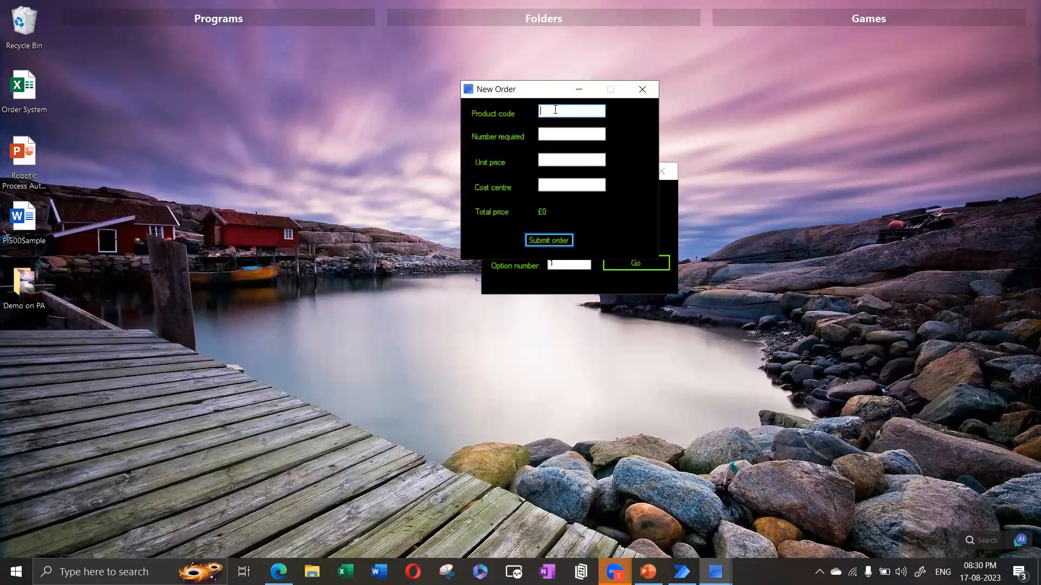
# Step: Enter product code AW23, quantity 25, unit price 38 and cost centre POST3
pyautogui.write('AW23')
pyautogui.click(555, 137)
pyautogui.write('25')
pyautogui.click(557, 159)
pyautogui.write('38')
pyautogui.click(557, 183)
pyautogui.write('POst3')
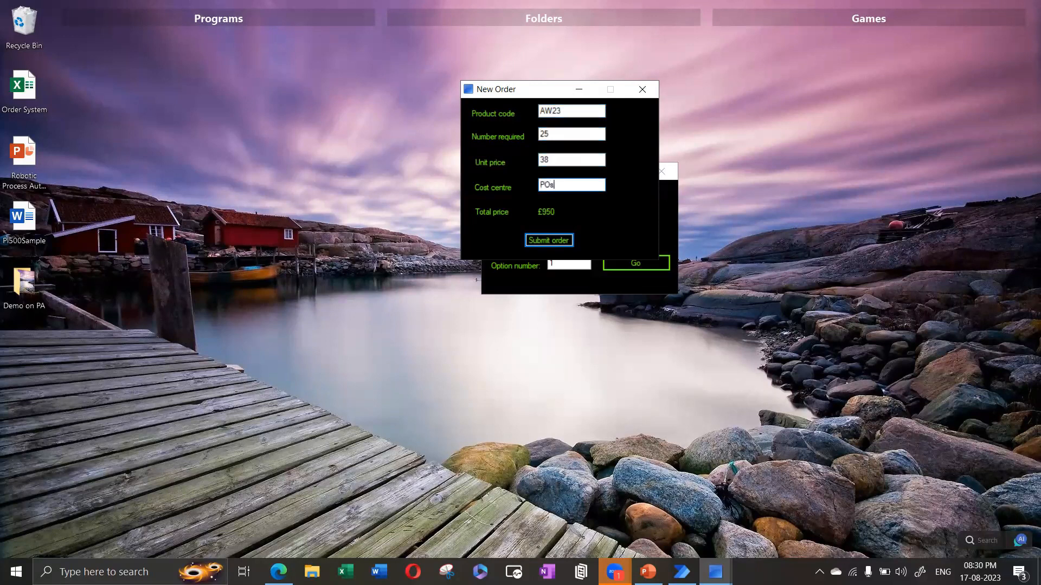
pyautogui.press('BackSpace')
pyautogui.press('BackSpace')
pyautogui.press('BackSpace')
pyautogui.press('BackSpace')
pyautogui.press('capslock')
pyautogui.write('OST')
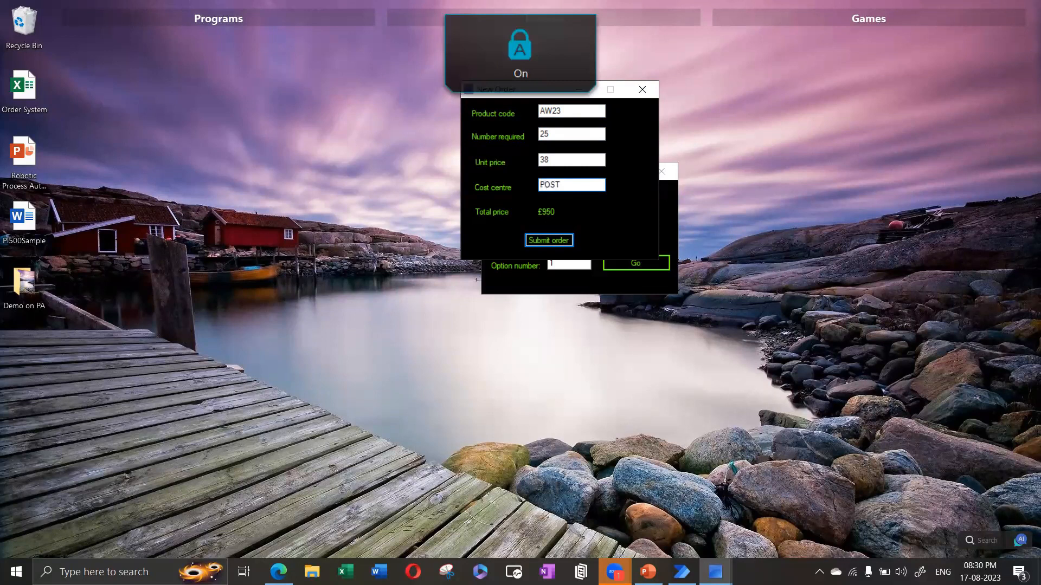
pyautogui.write('3')
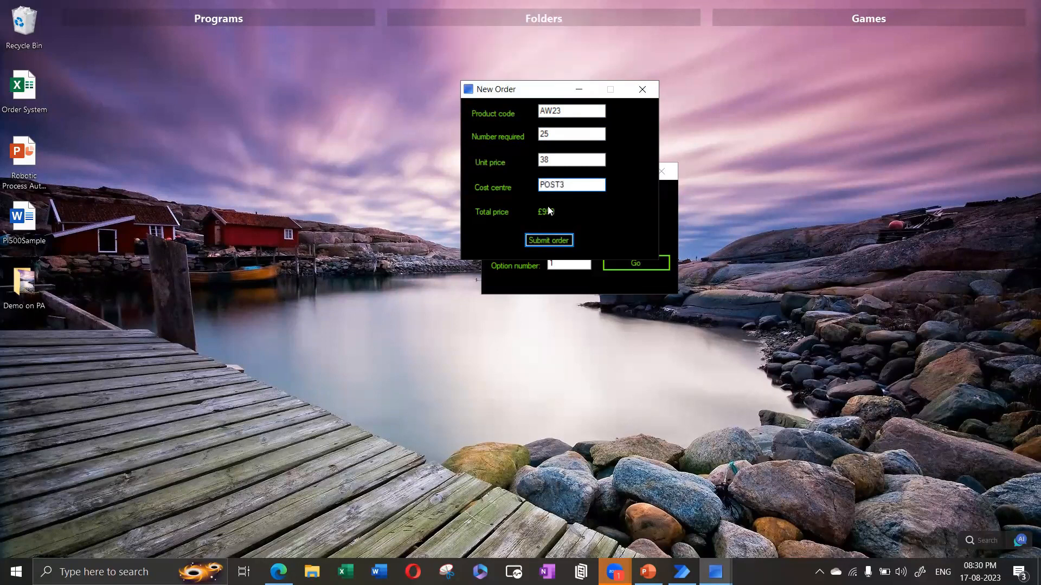
# Step: Submit the order, dismiss the confirmation, and open the Order System workbook
pyautogui.click(545, 243)
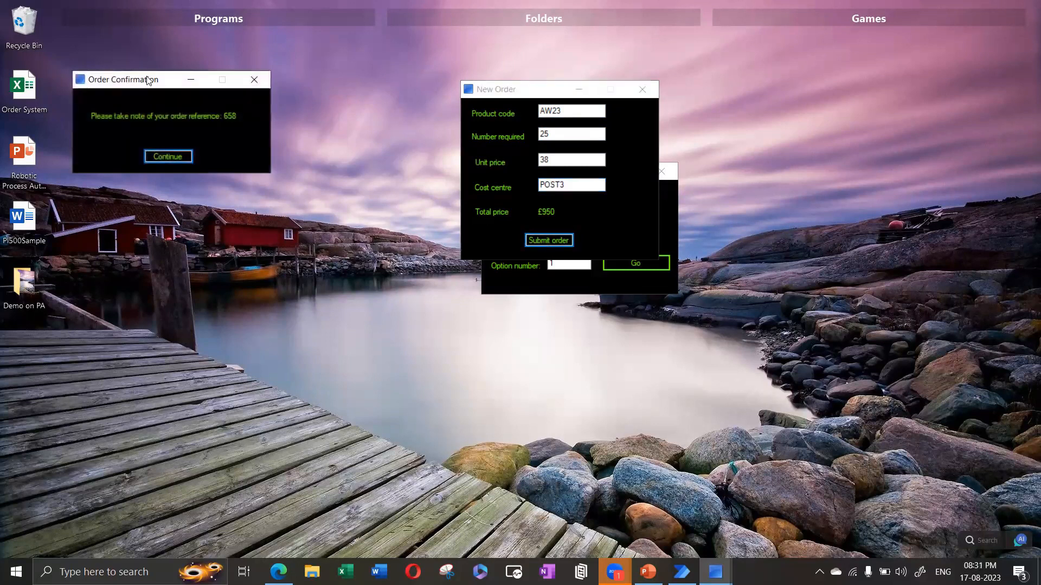
pyautogui.moveTo(150, 82); pyautogui.dragTo(490, 79)
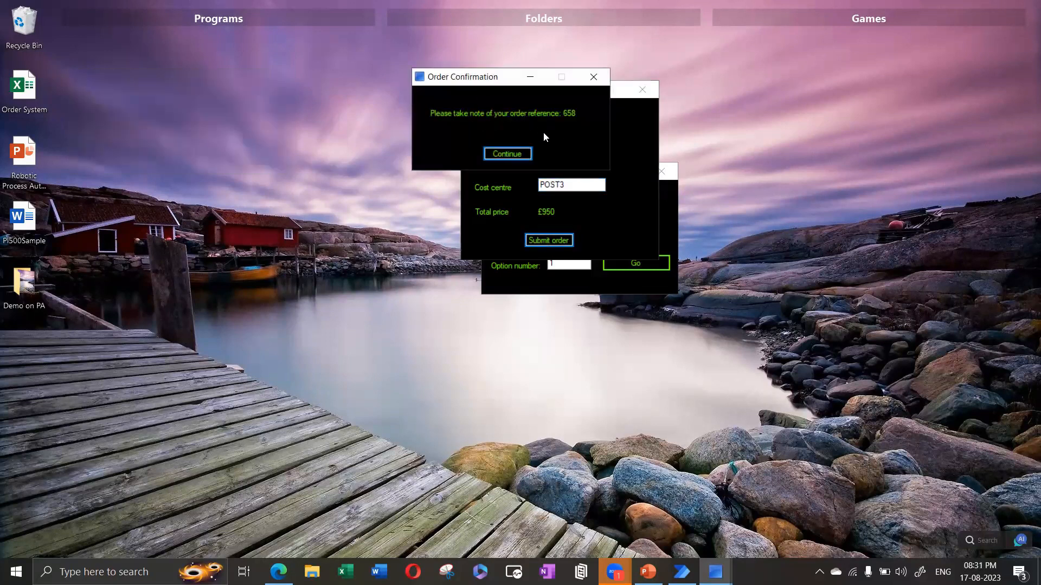
pyautogui.click(507, 154)
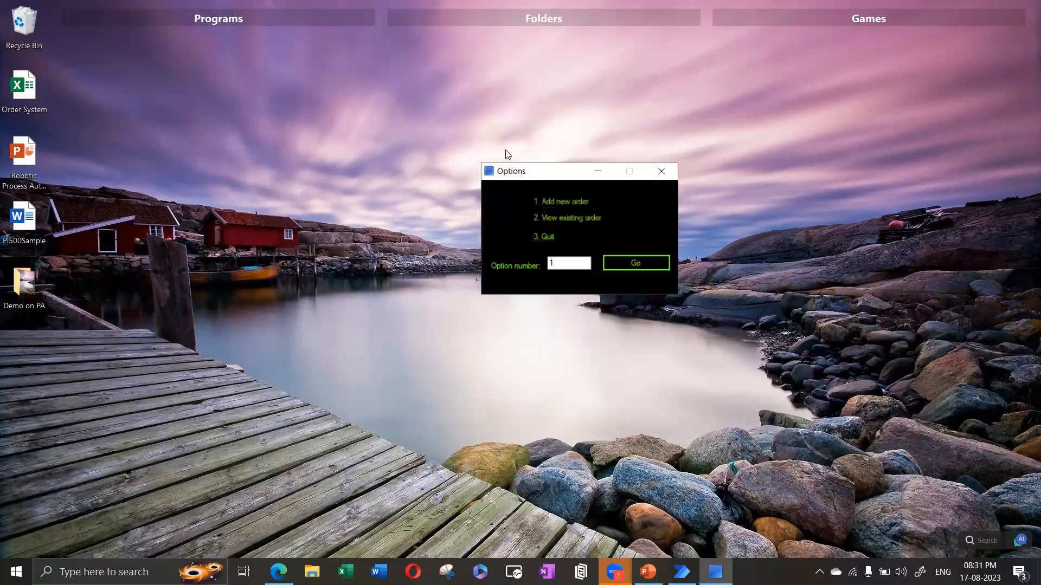
pyautogui.click(567, 260)
pyautogui.click(273, 147)
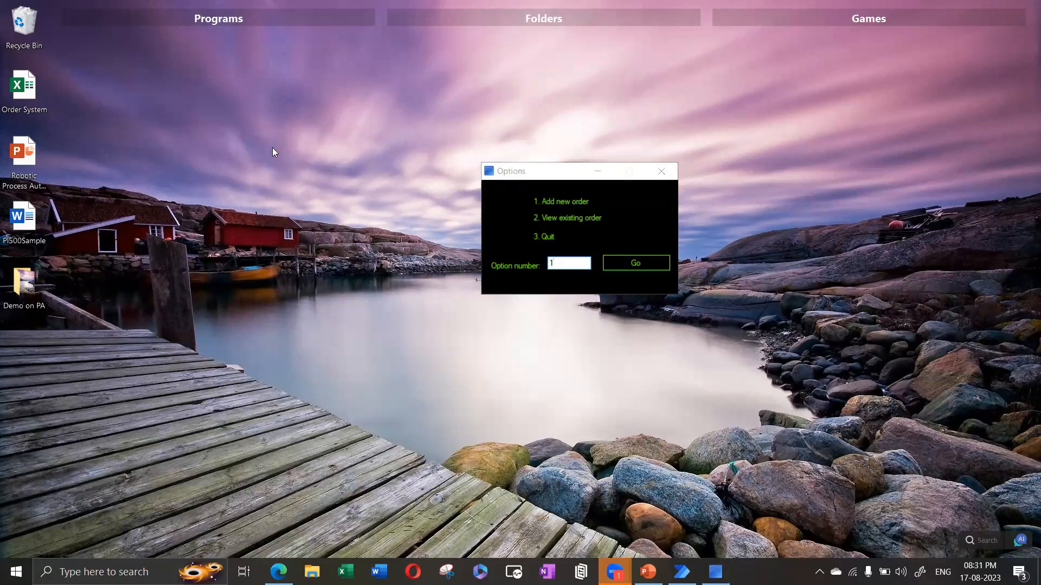
pyautogui.doubleClick(23, 87)
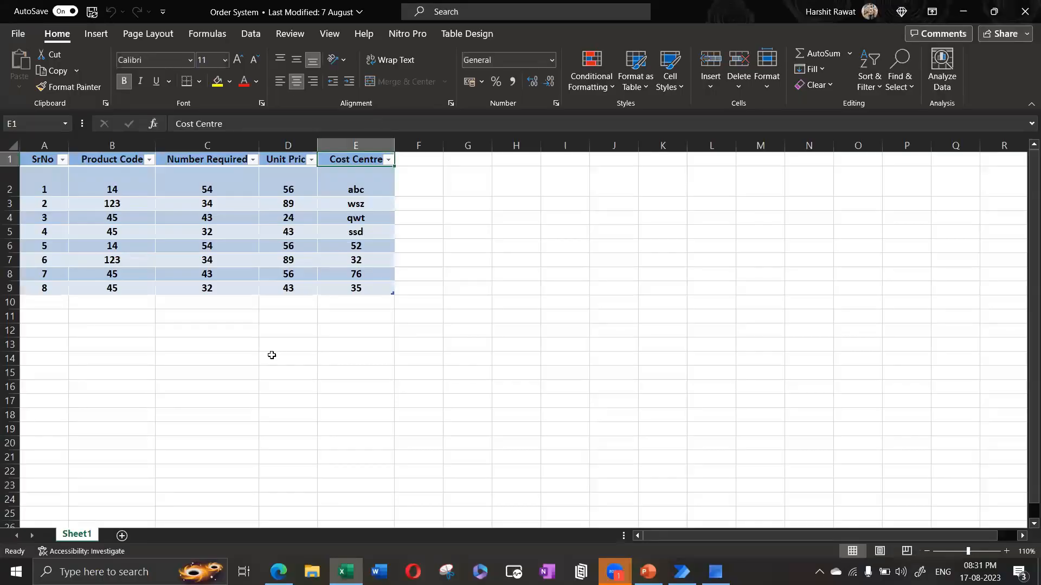
# Step: Review the order table's product codes, quantities, prices and cost centres in rows 2-9
pyautogui.click(271, 357)
pyautogui.moveTo(61, 183); pyautogui.dragTo(353, 288)
pyautogui.click(179, 333)
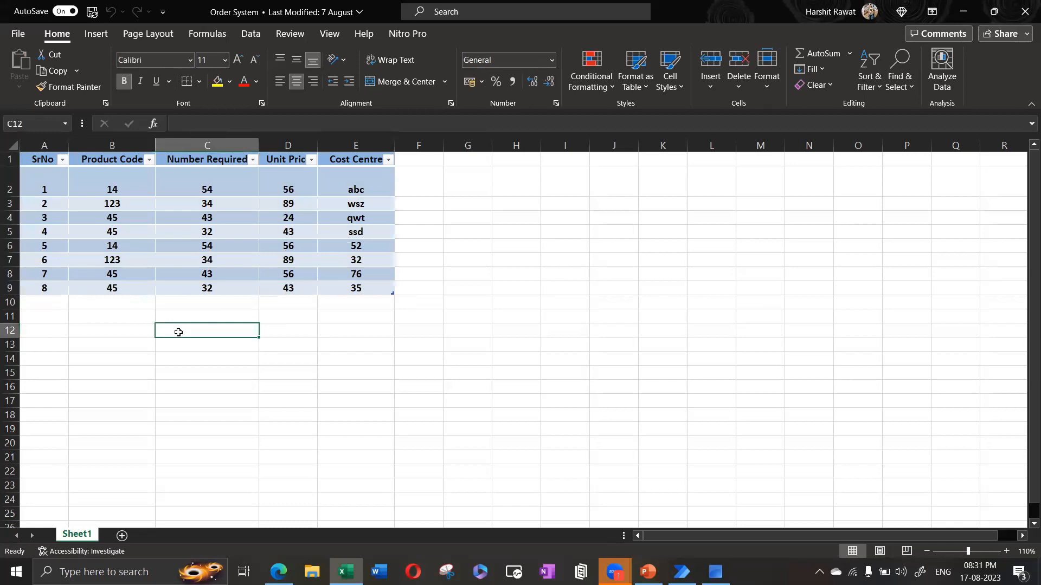
pyautogui.click(119, 185)
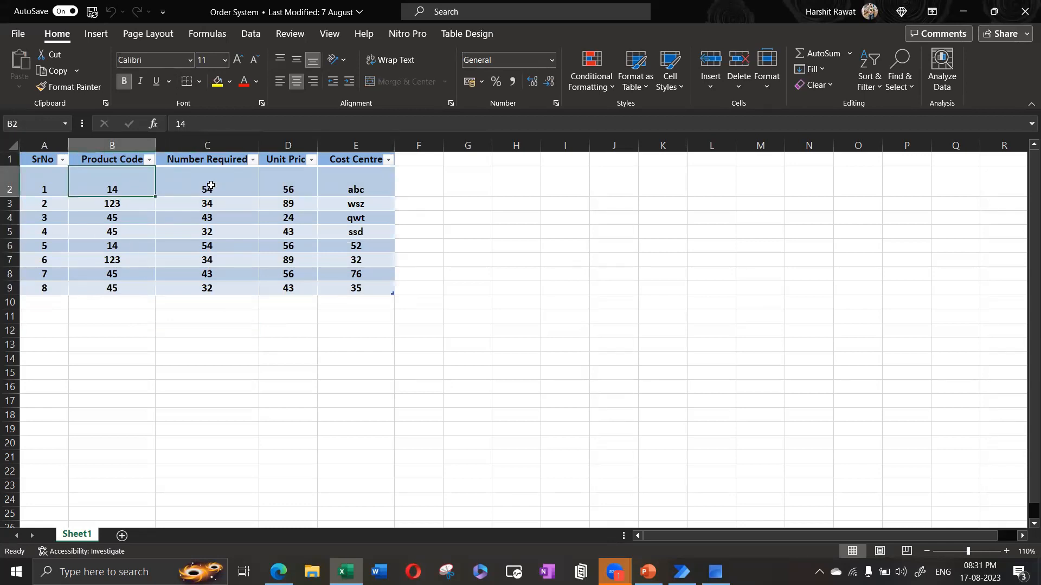
pyautogui.click(202, 186)
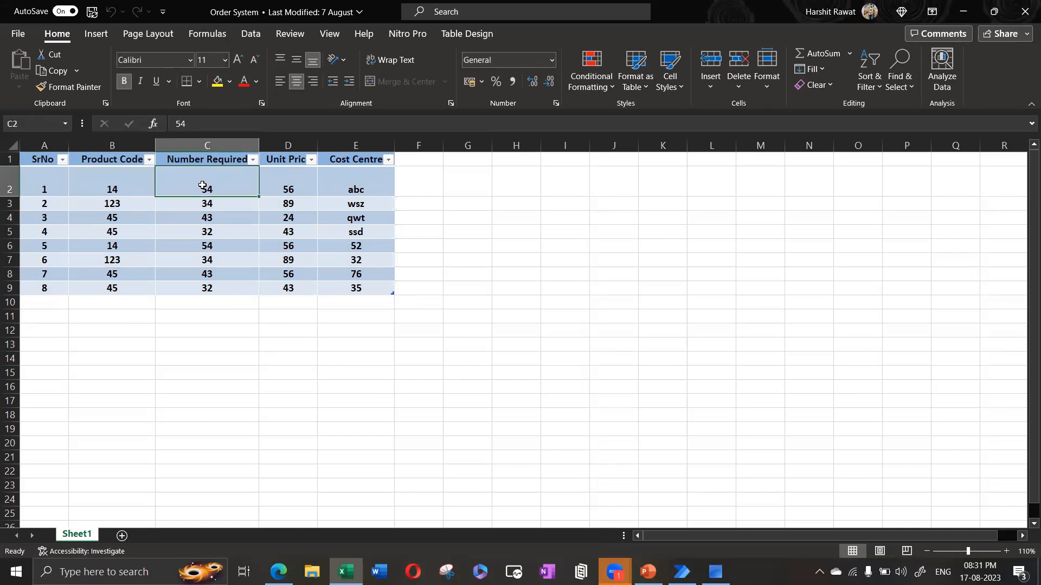
pyautogui.click(283, 182)
pyautogui.click(354, 182)
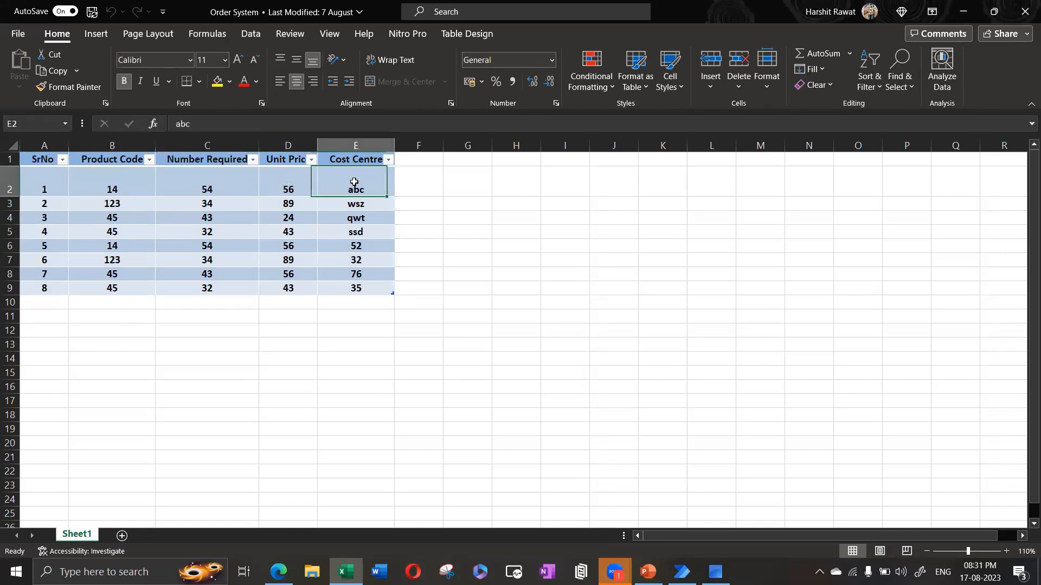
pyautogui.click(350, 229)
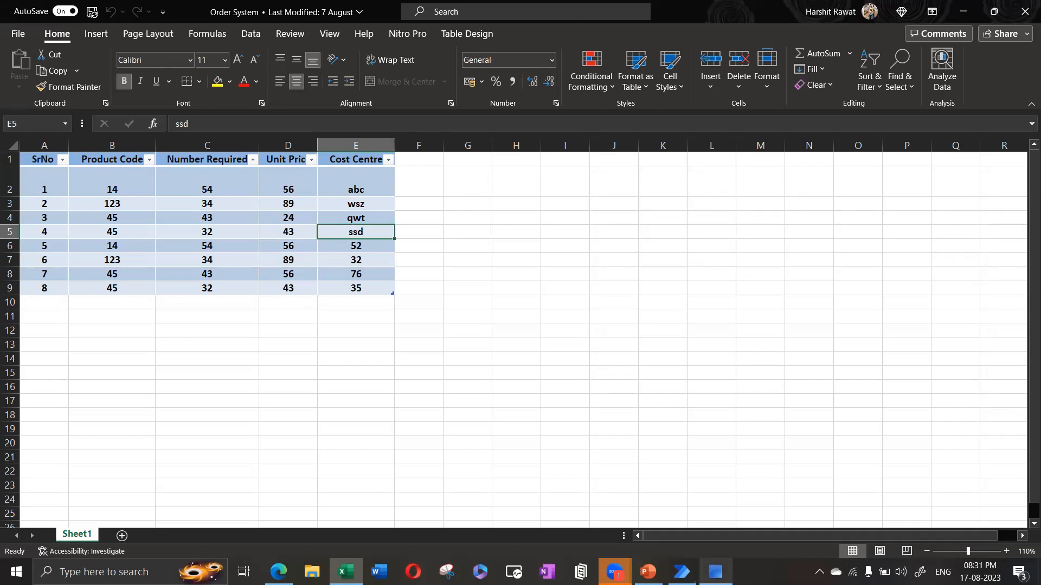
# Step: Enter option 1, close the Options userform, and close the Order System workbook
pyautogui.click(615, 572)
pyautogui.click(670, 516)
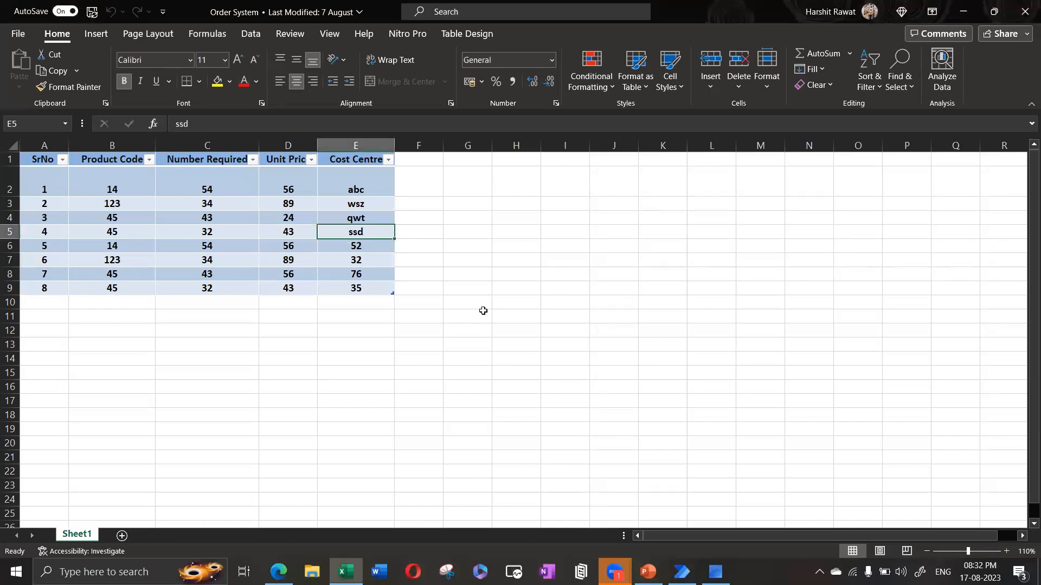
pyautogui.click(463, 262)
pyautogui.click(463, 247)
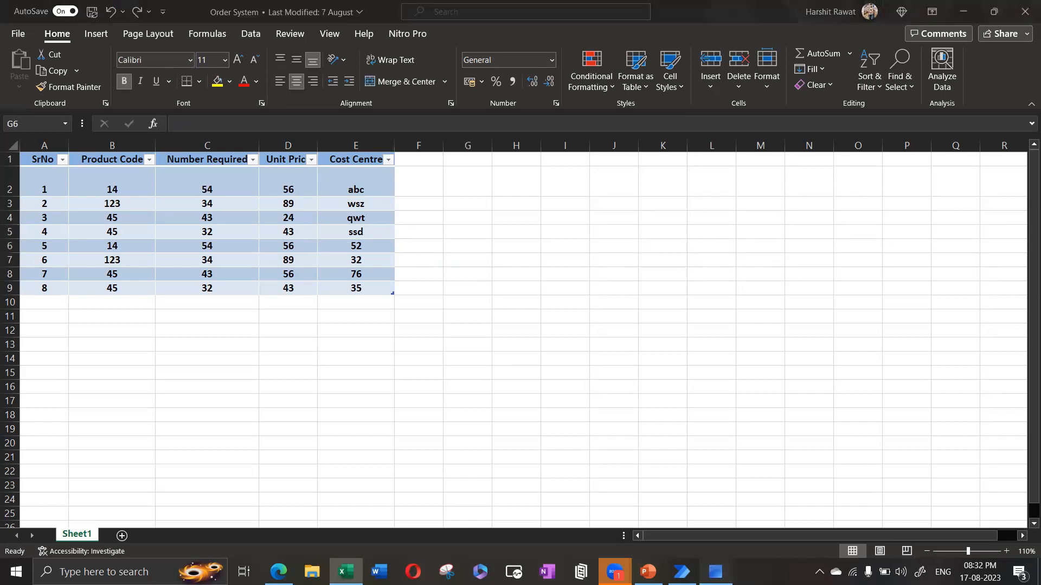
pyautogui.write('1')
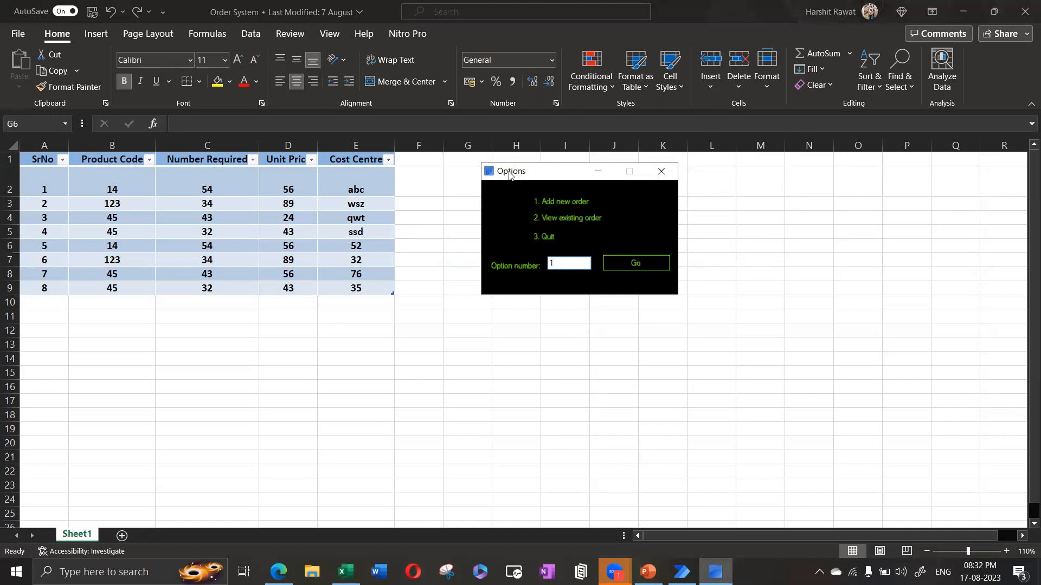
pyautogui.moveTo(509, 175); pyautogui.dragTo(372, 161)
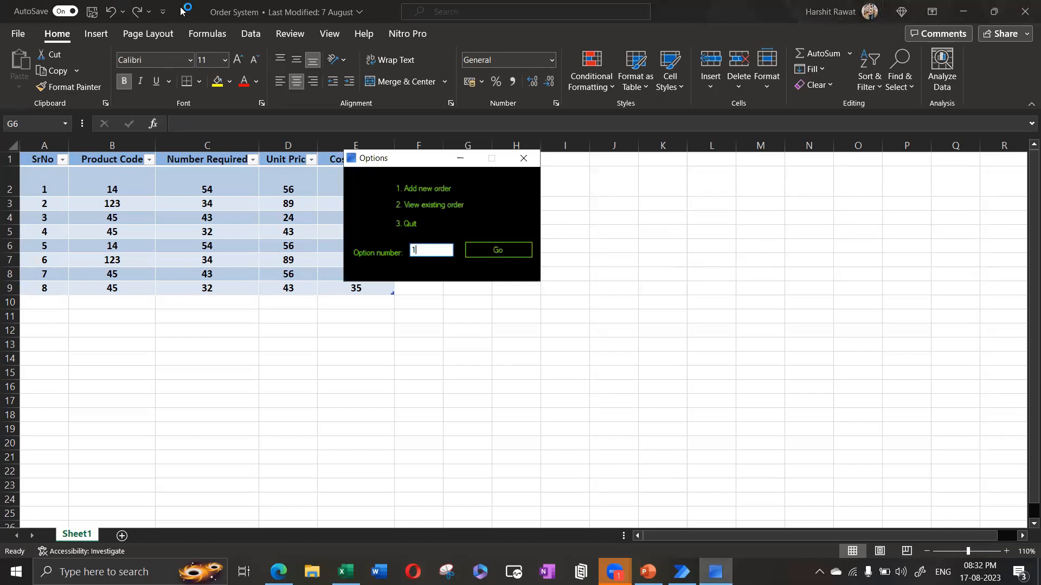
pyautogui.press('Return')
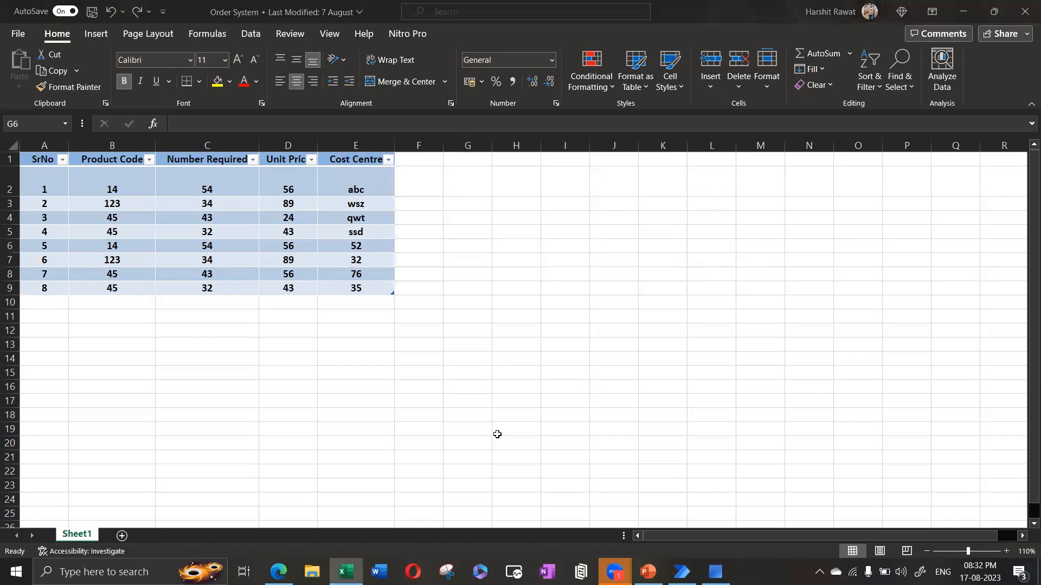
pyautogui.click(718, 20)
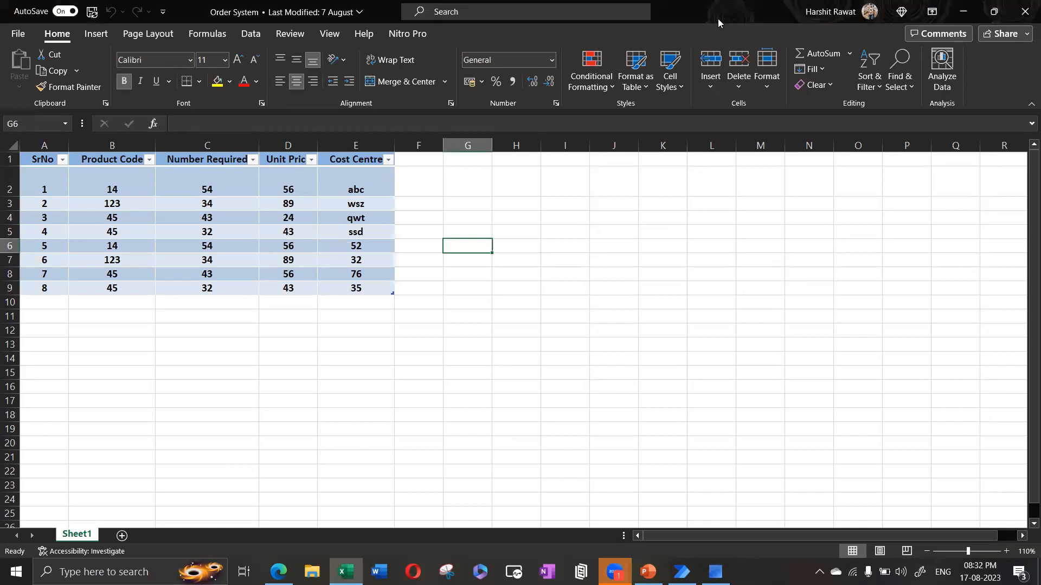
pyautogui.click(1024, 12)
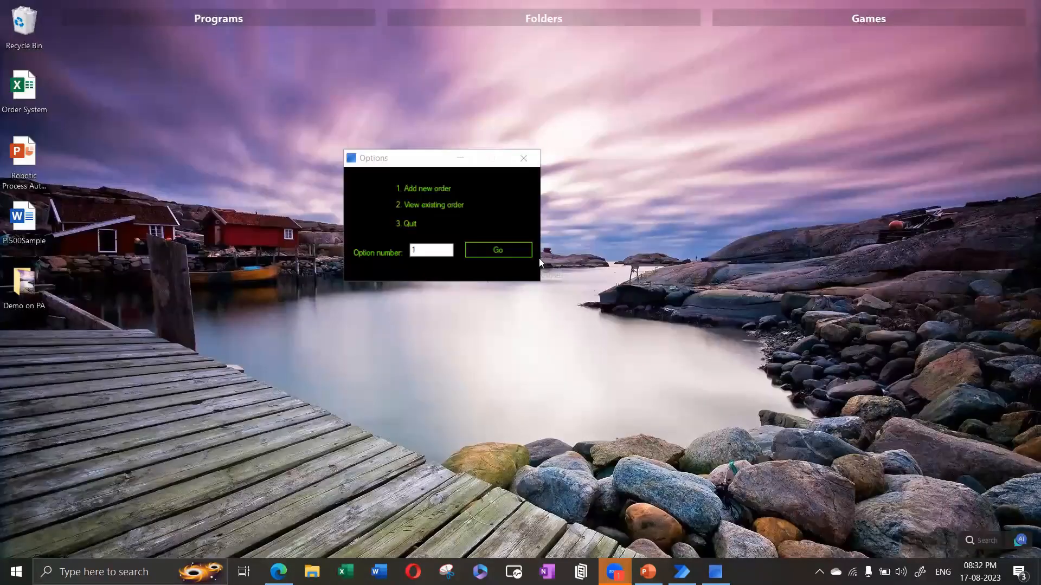
# Step: Close the order options menu, refresh the desktop twice, and restore the Power Automate window
pyautogui.click(524, 158)
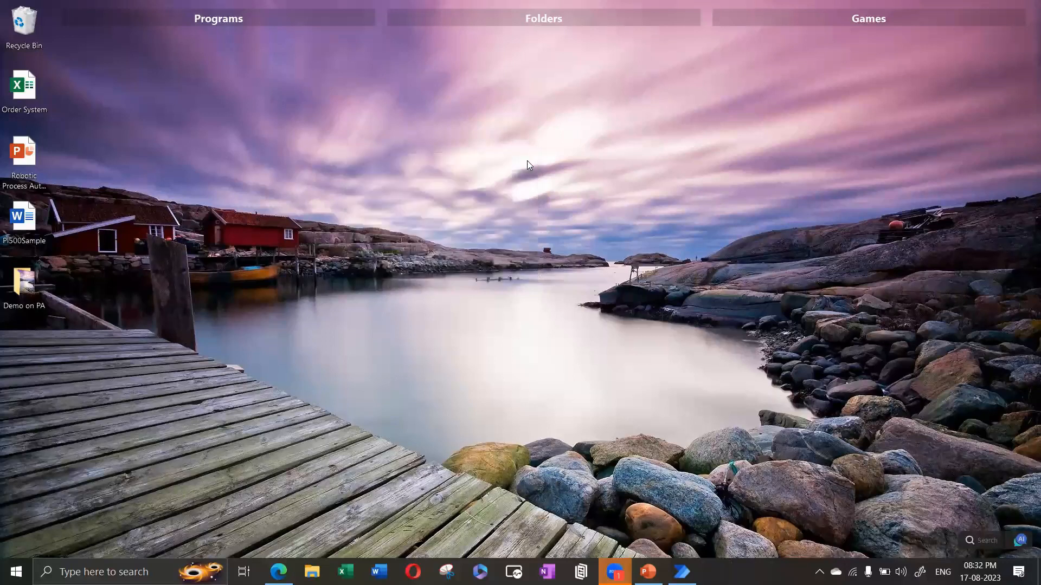
pyautogui.rightClick(527, 160)
pyautogui.click(564, 212)
pyautogui.rightClick(562, 209)
pyautogui.click(598, 262)
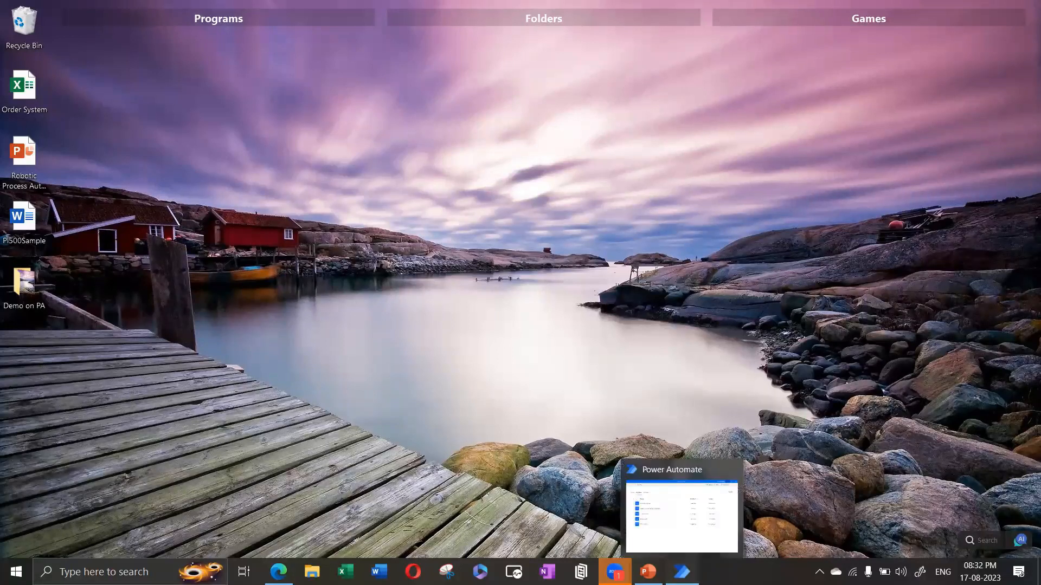
pyautogui.click(682, 572)
pyautogui.moveTo(574, 240); pyautogui.dragTo(676, 32)
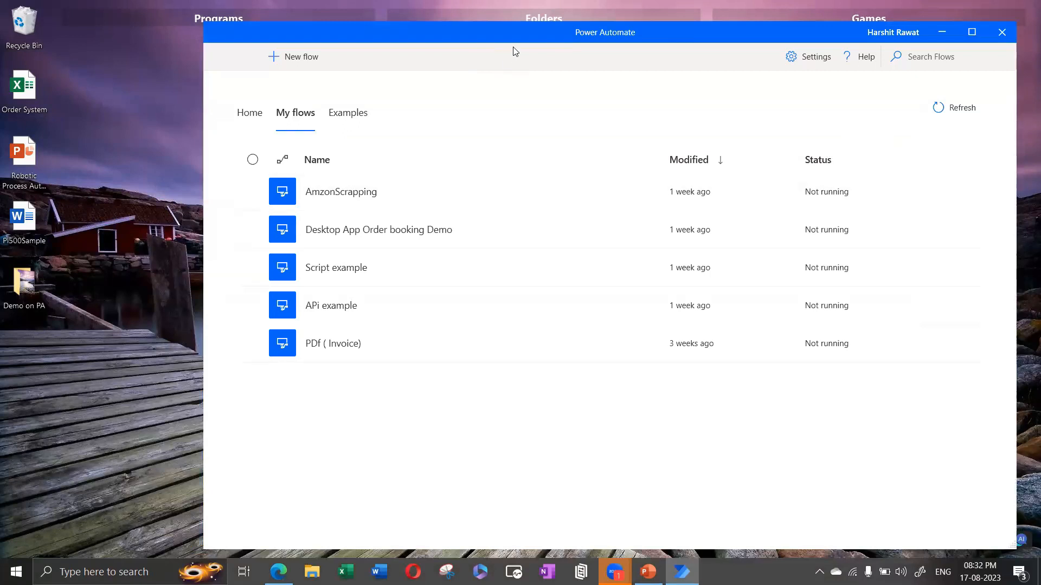
pyautogui.moveTo(522, 40); pyautogui.dragTo(399, 135)
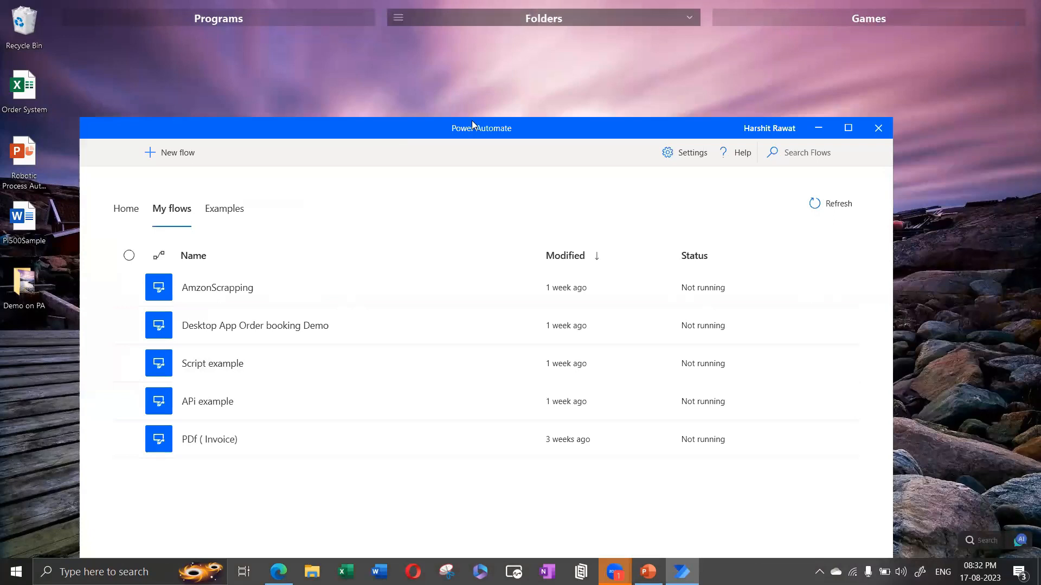
# Step: Go Home, then to My flows, with the console moved to the right
pyautogui.click(115, 218)
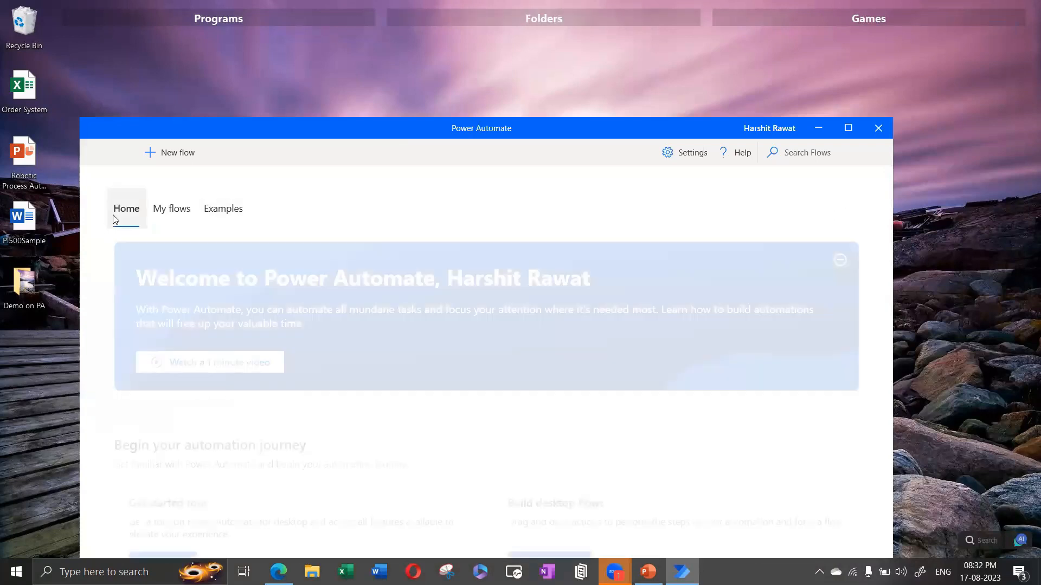
pyautogui.moveTo(256, 127); pyautogui.dragTo(304, 75)
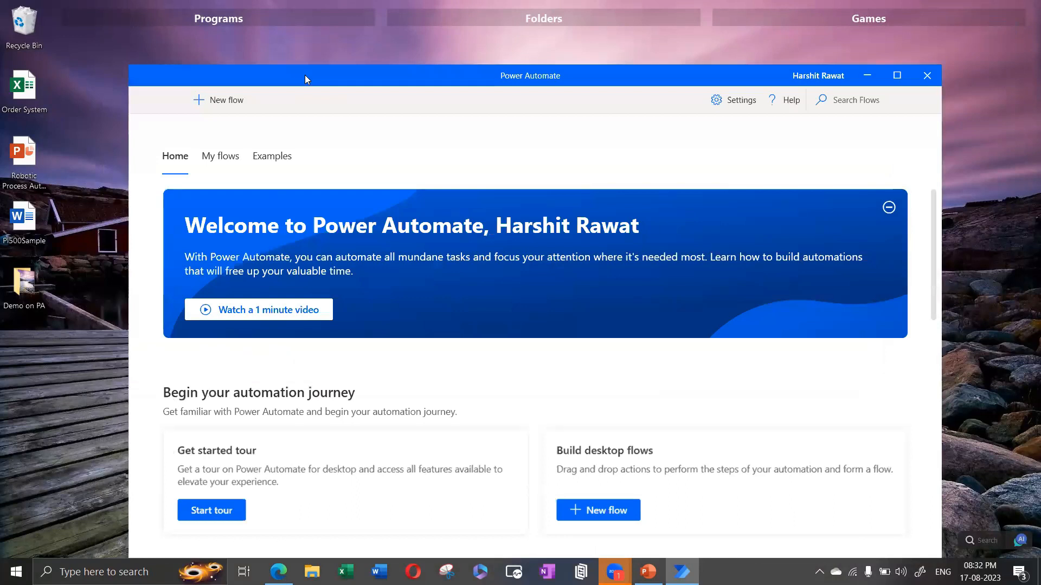
pyautogui.click(220, 157)
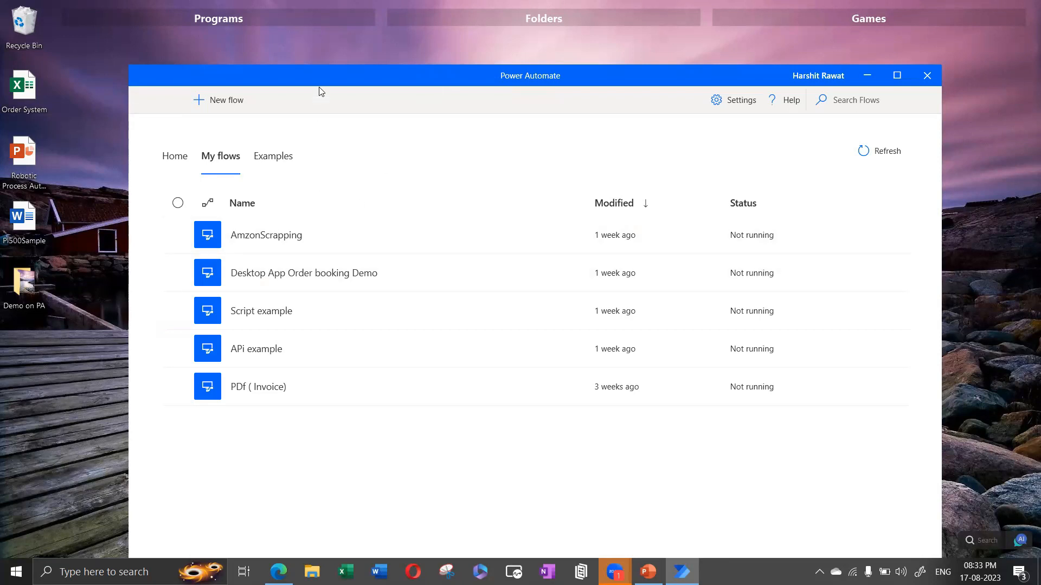
pyautogui.moveTo(346, 80); pyautogui.dragTo(552, 76)
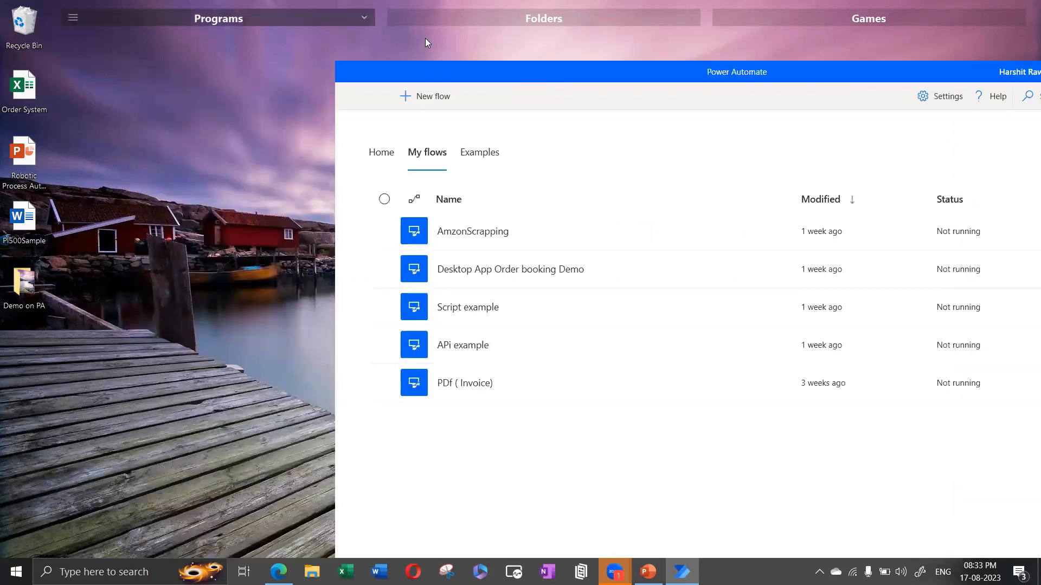
pyautogui.moveTo(217, 18)
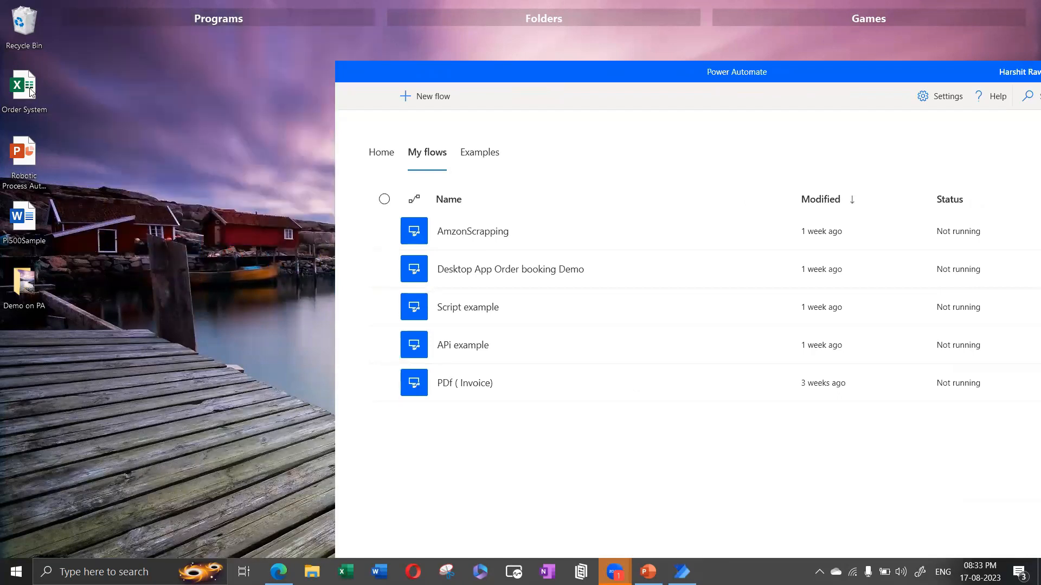
pyautogui.moveTo(182, 16)
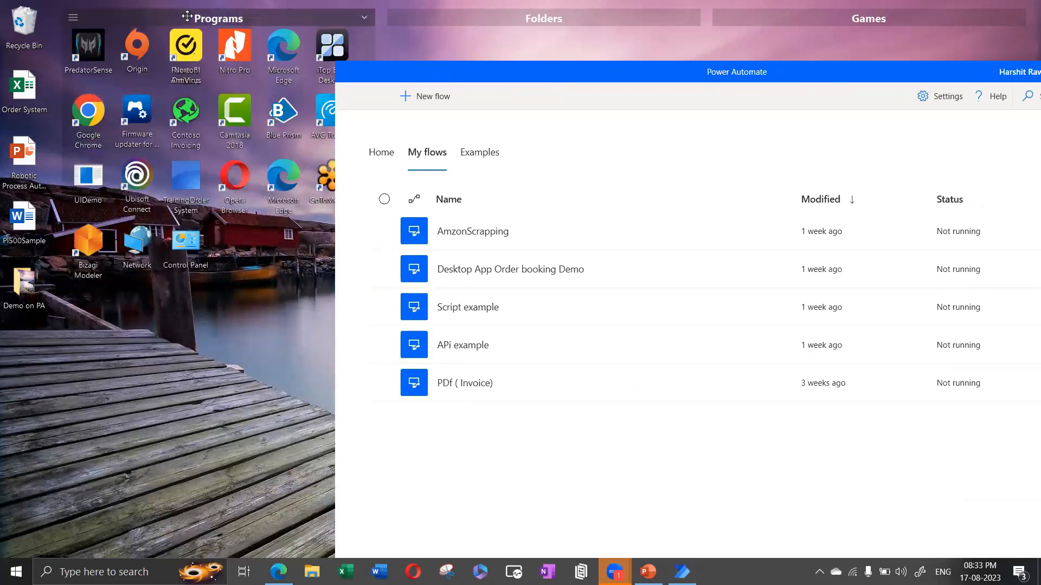
# Step: Launch TrainingOrder System, close its sign-in window, and select the Desktop App Order booking Demo flow
pyautogui.doubleClick(180, 175)
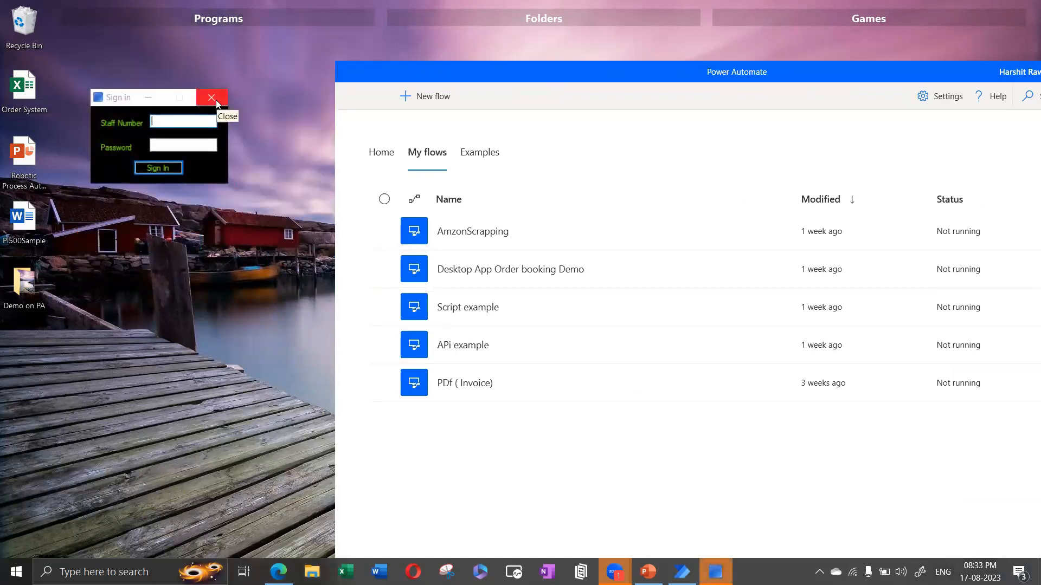
pyautogui.click(212, 98)
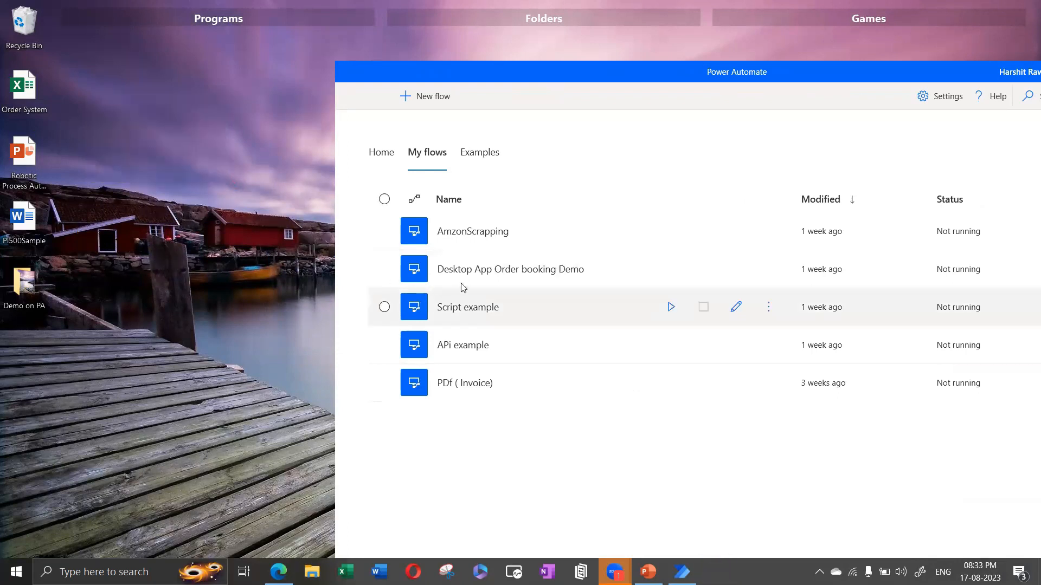
pyautogui.click(477, 274)
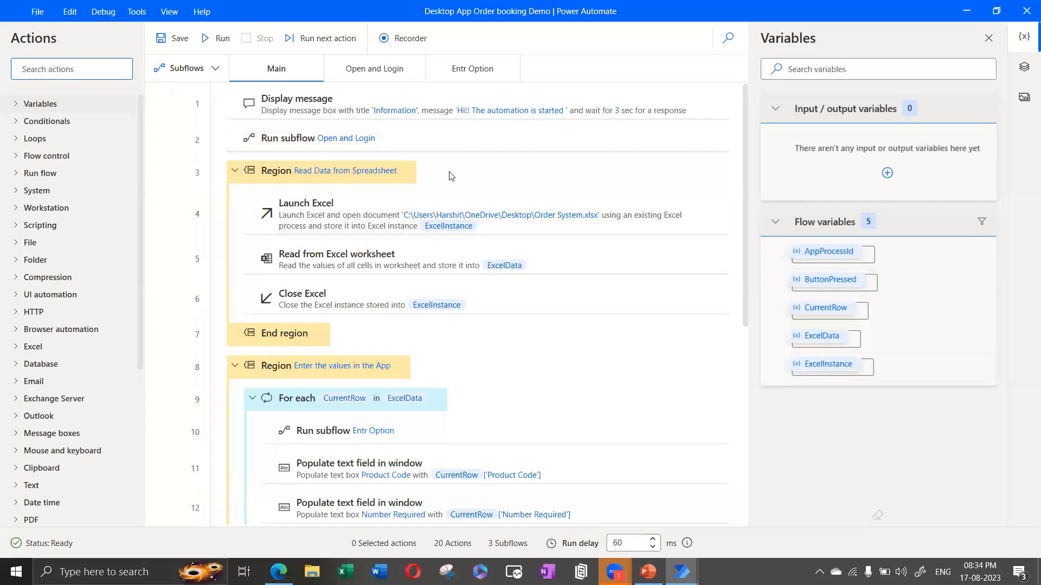
pyautogui.scroll(-5, 453, 166)
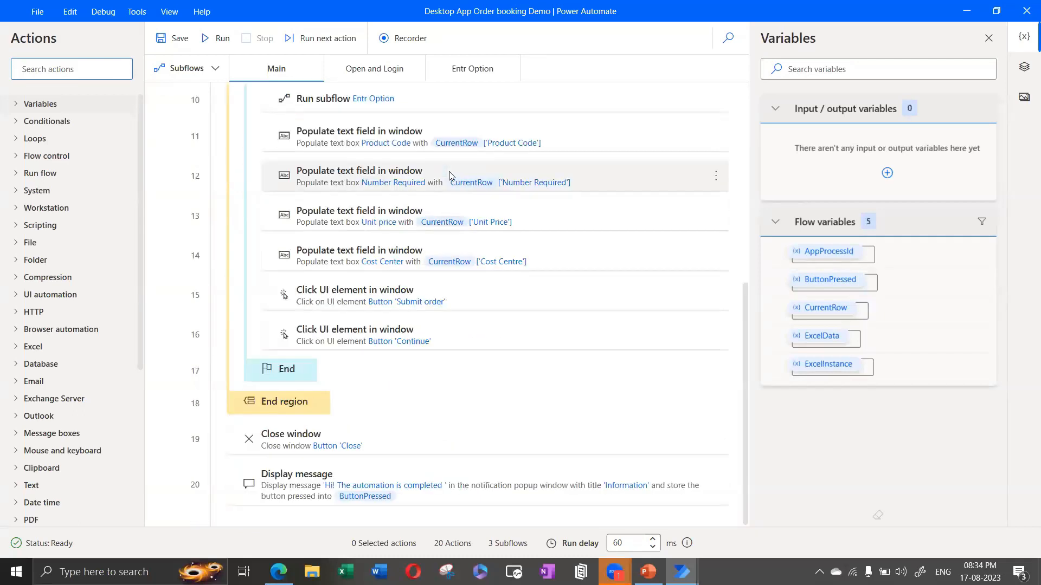
pyautogui.scroll(5, 444, 304)
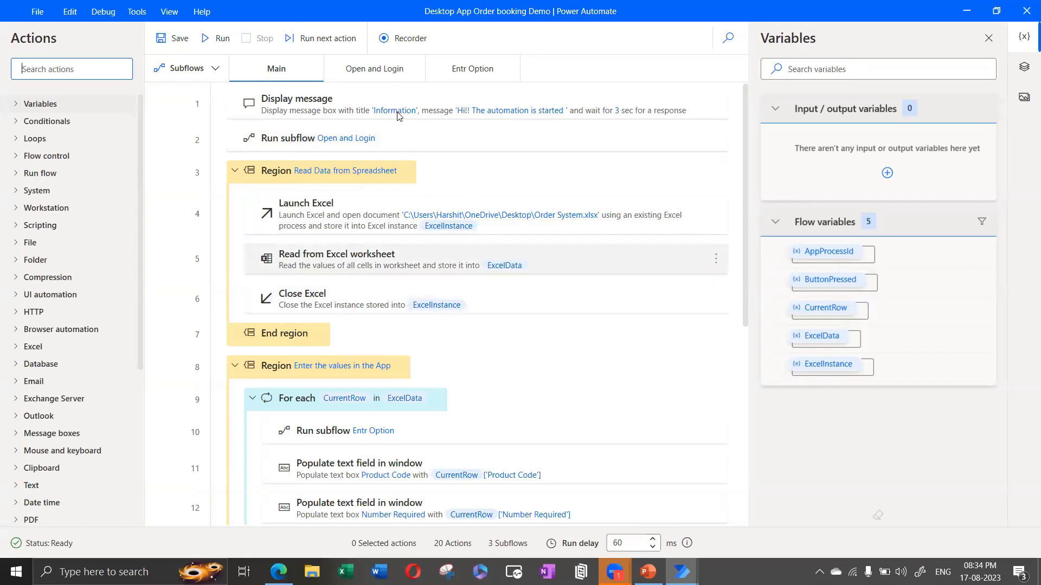
pyautogui.click(370, 66)
pyautogui.click(277, 68)
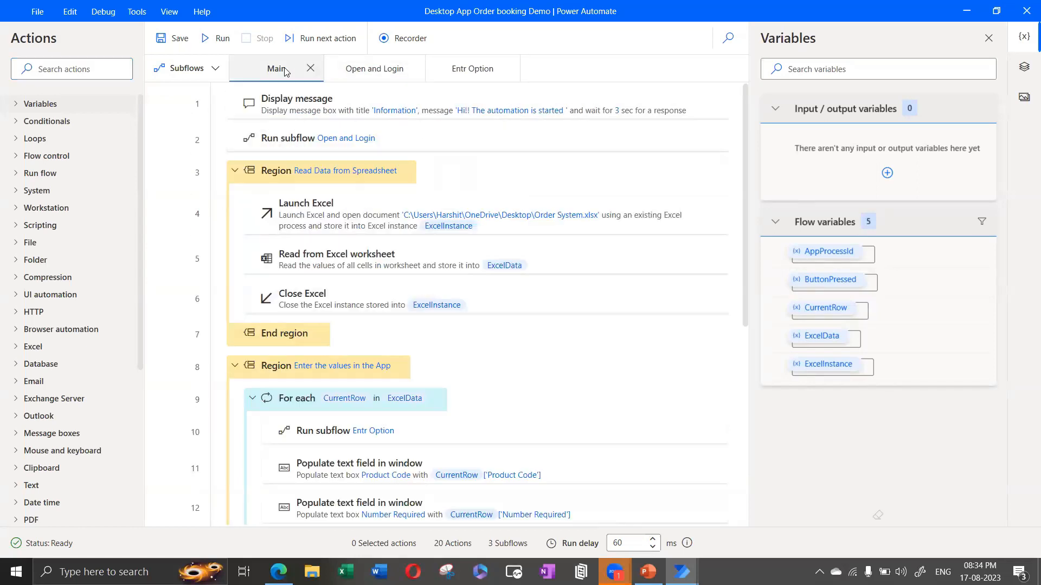
pyautogui.click(352, 65)
pyautogui.click(269, 71)
pyautogui.click(361, 75)
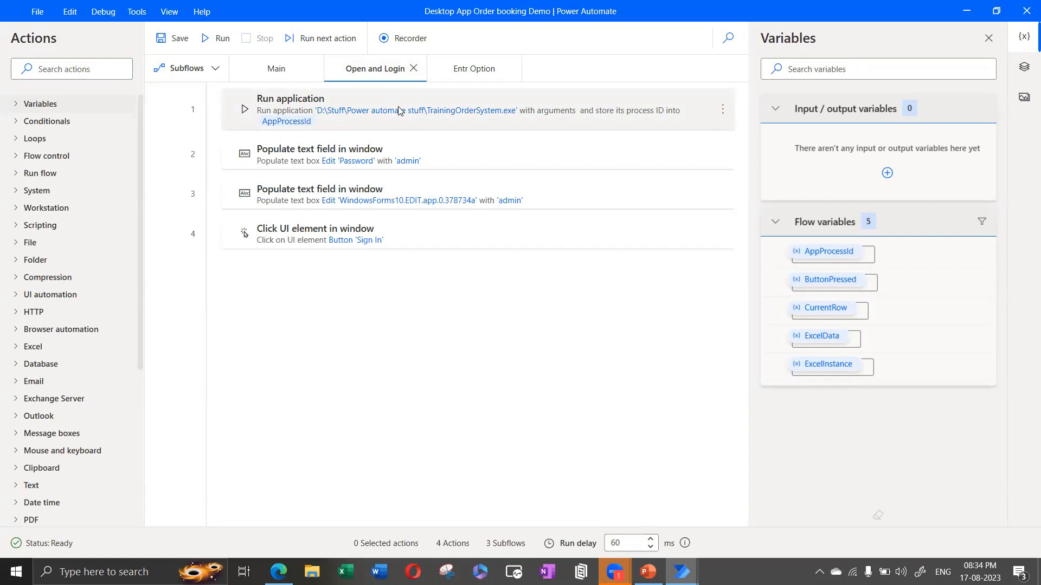
pyautogui.click(463, 71)
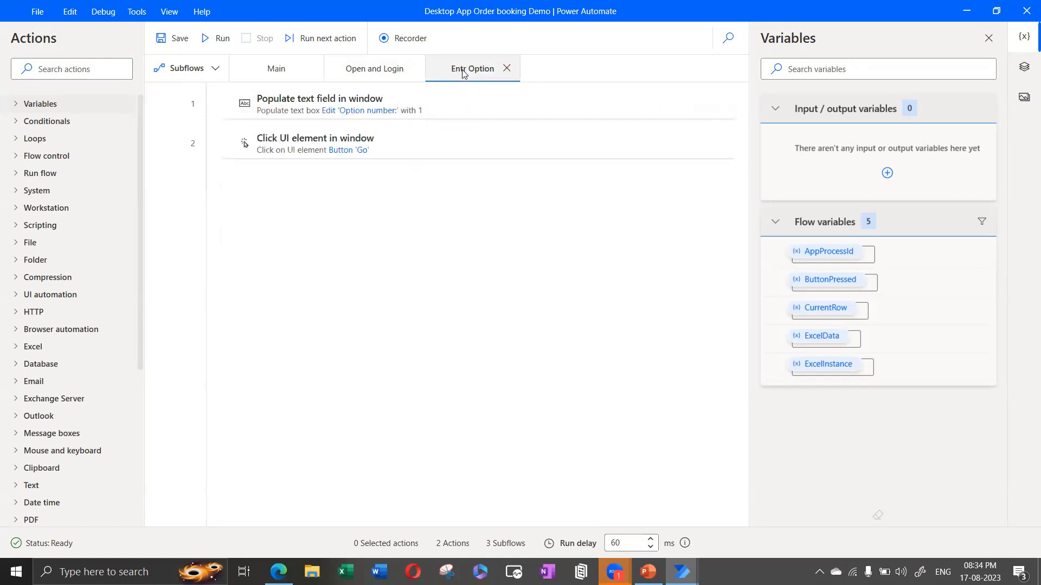
pyautogui.click(273, 70)
pyautogui.scroll(-2, 420, 419)
pyautogui.scroll(2, 420, 418)
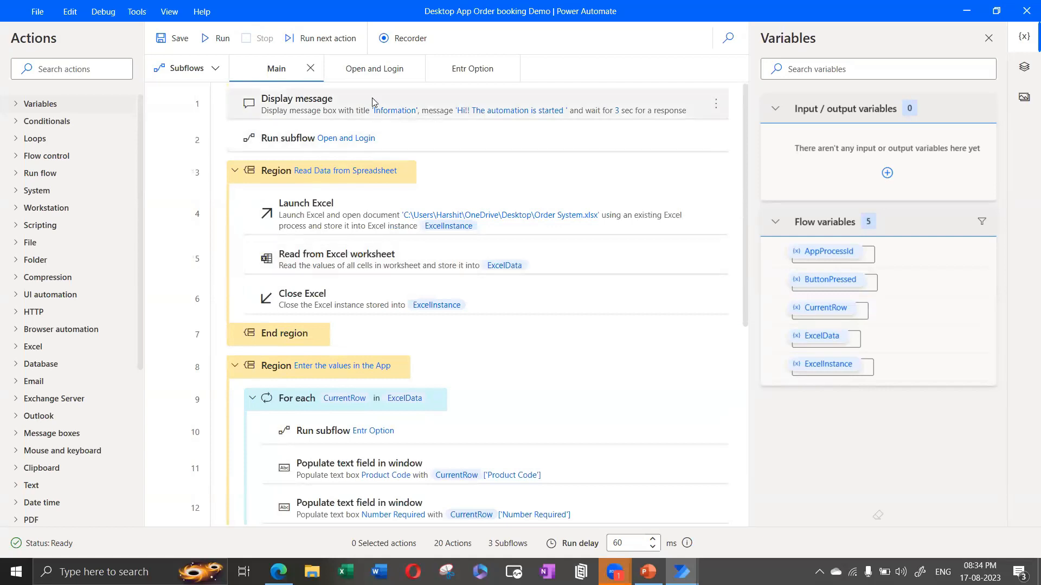
pyautogui.click(408, 137)
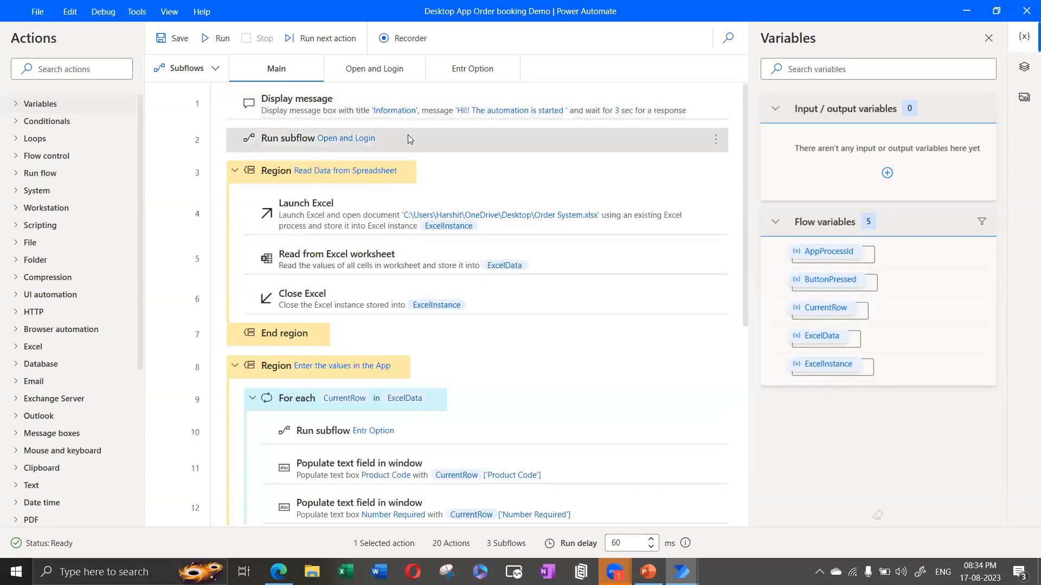
pyautogui.click(327, 99)
pyautogui.scroll(-6, 200, 102)
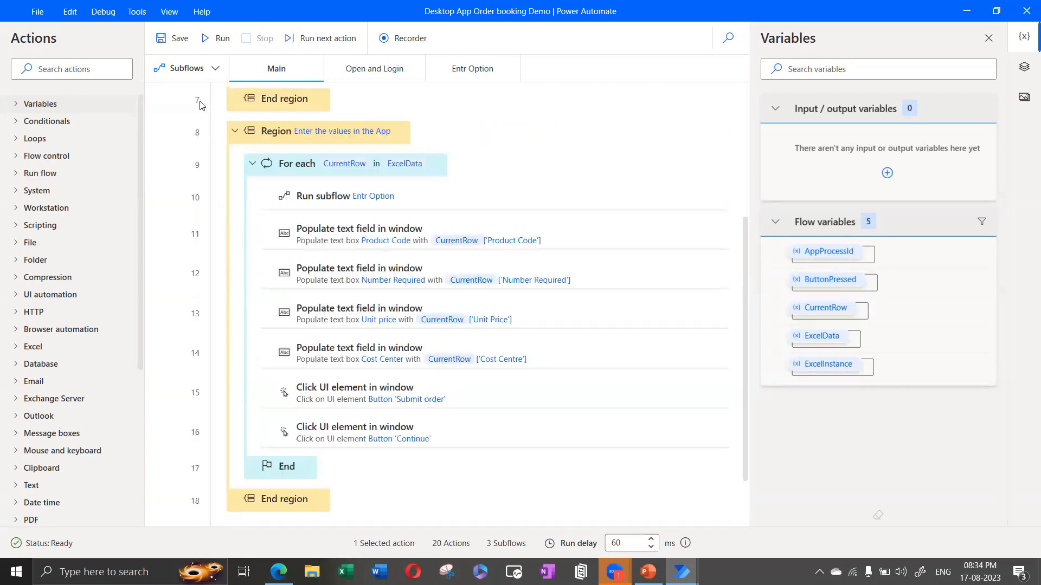
pyautogui.scroll(6, 391, 245)
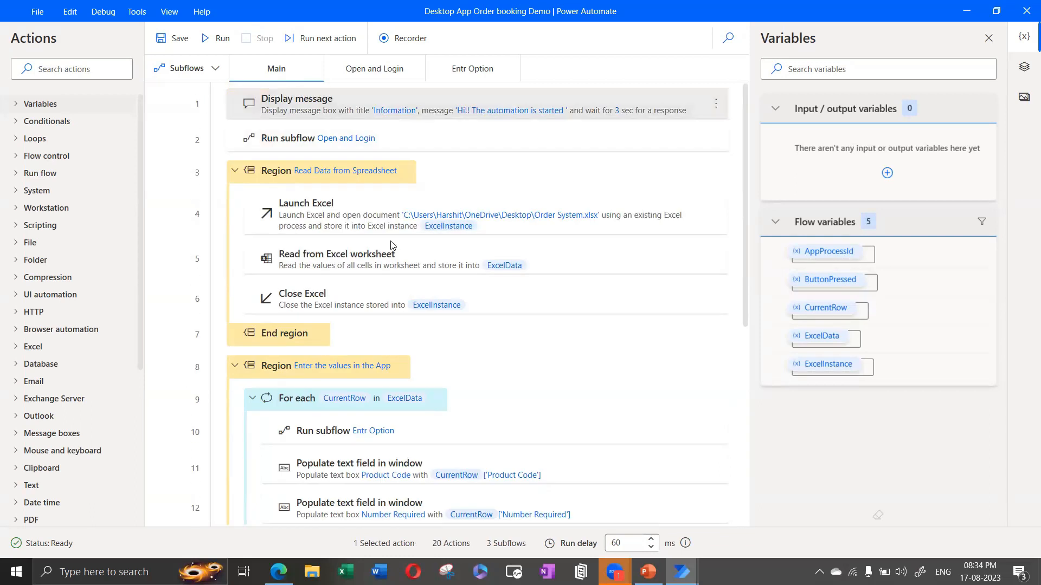
pyautogui.click(442, 140)
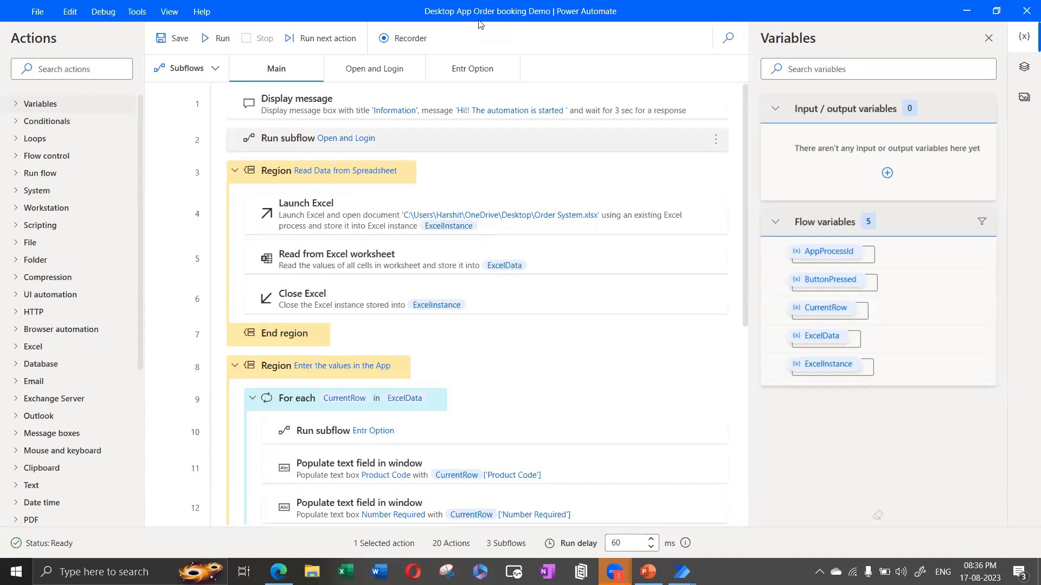
# Step: Search actions for 'LAUNCH' and drop Launch new Microsoft Edge below Close Excel
pyautogui.click(61, 69)
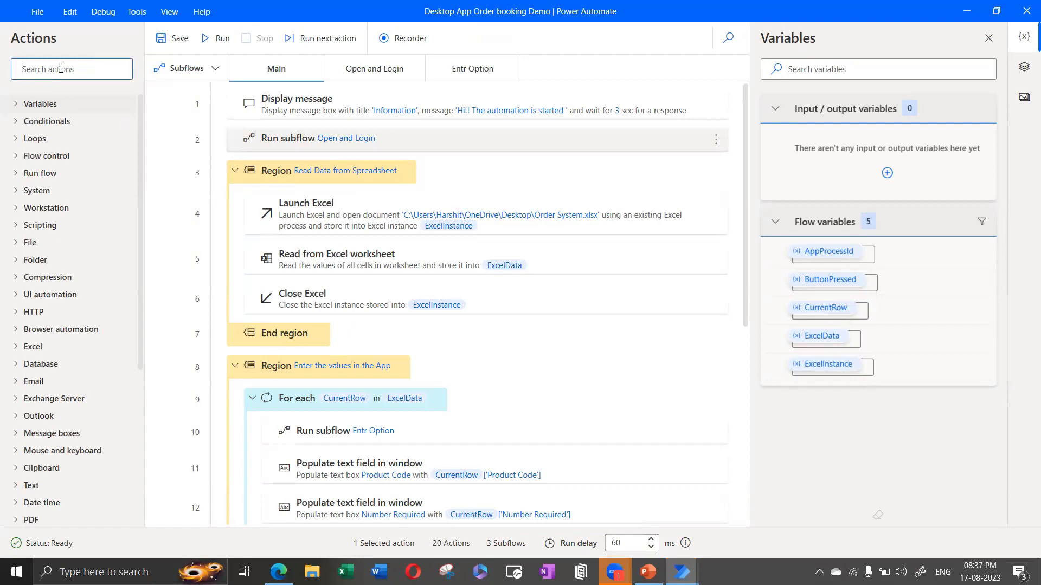
pyautogui.write('LAUNCH')
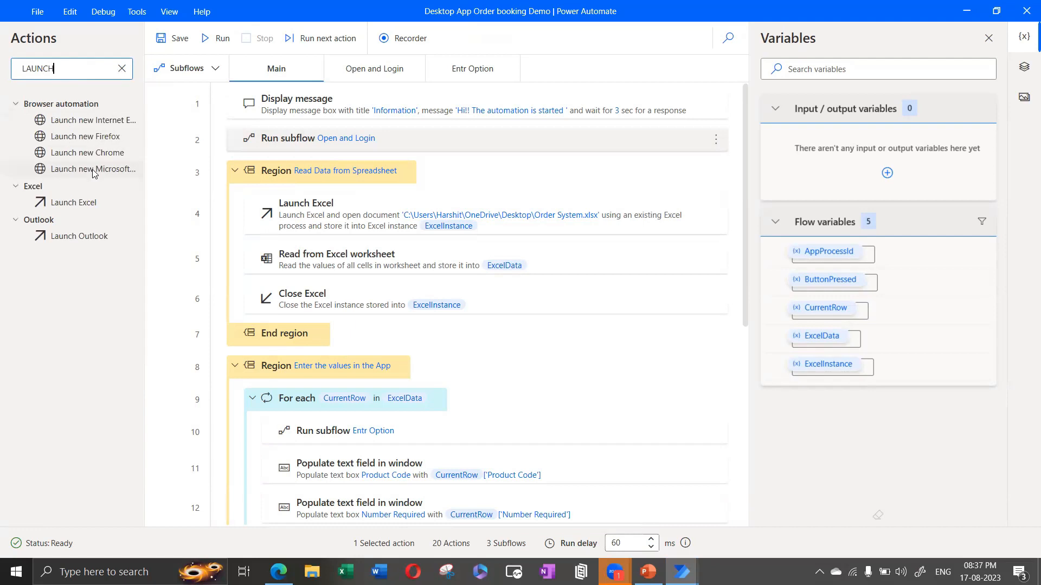
pyautogui.moveTo(82, 170); pyautogui.dragTo(308, 318)
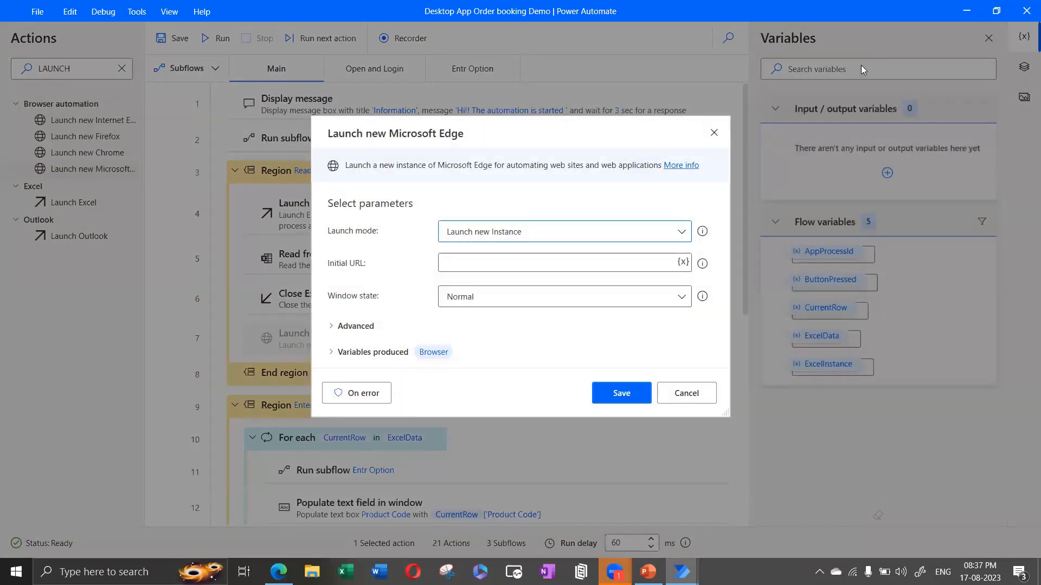
# Step: Check the launch mode (Launch new Instance) and window state (Normal) options, then cancel the step
pyautogui.click(493, 264)
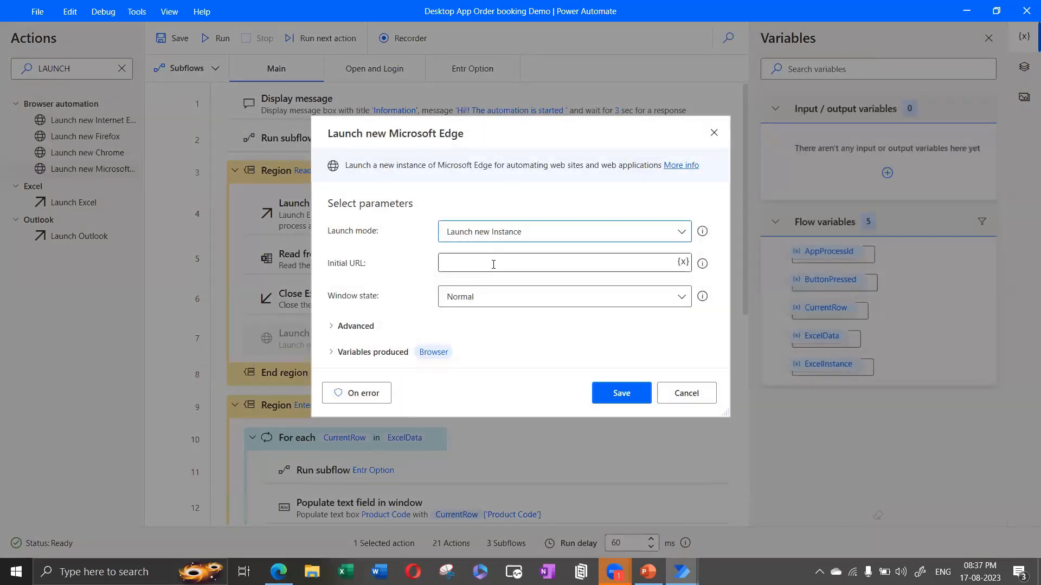
pyautogui.click(498, 229)
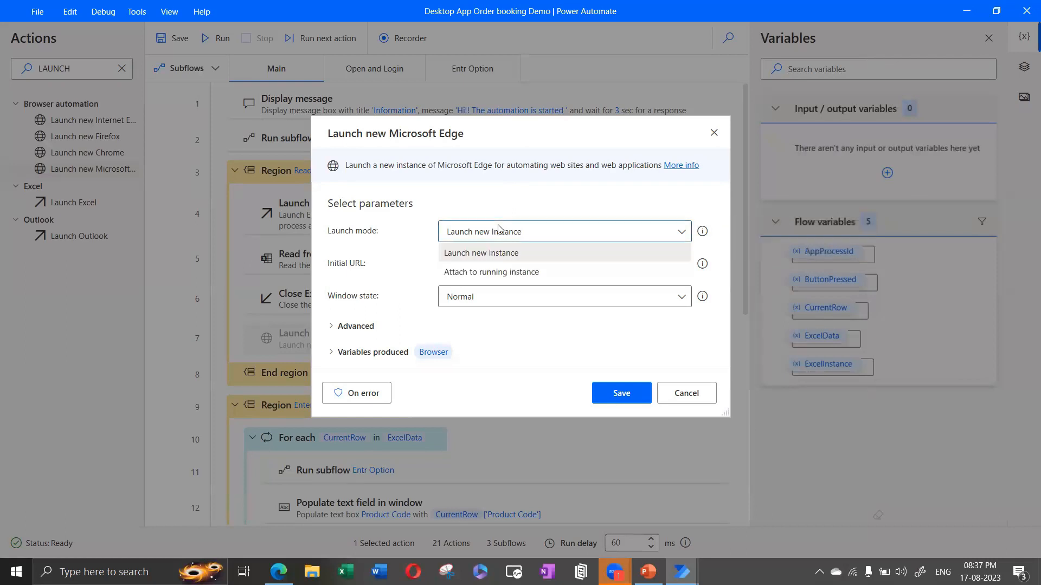
pyautogui.click(496, 256)
pyautogui.click(484, 261)
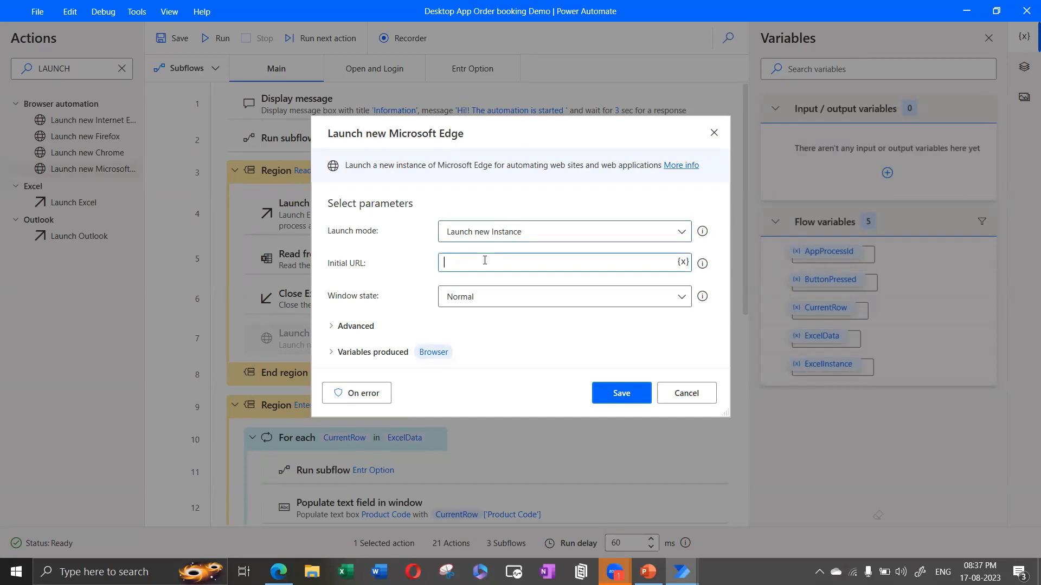
pyautogui.click(506, 302)
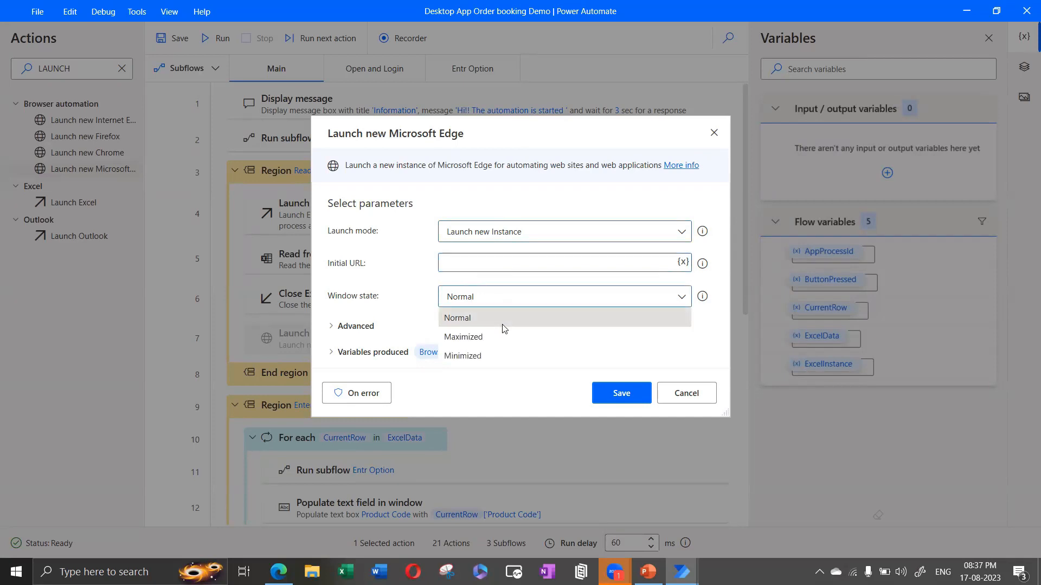
pyautogui.click(390, 295)
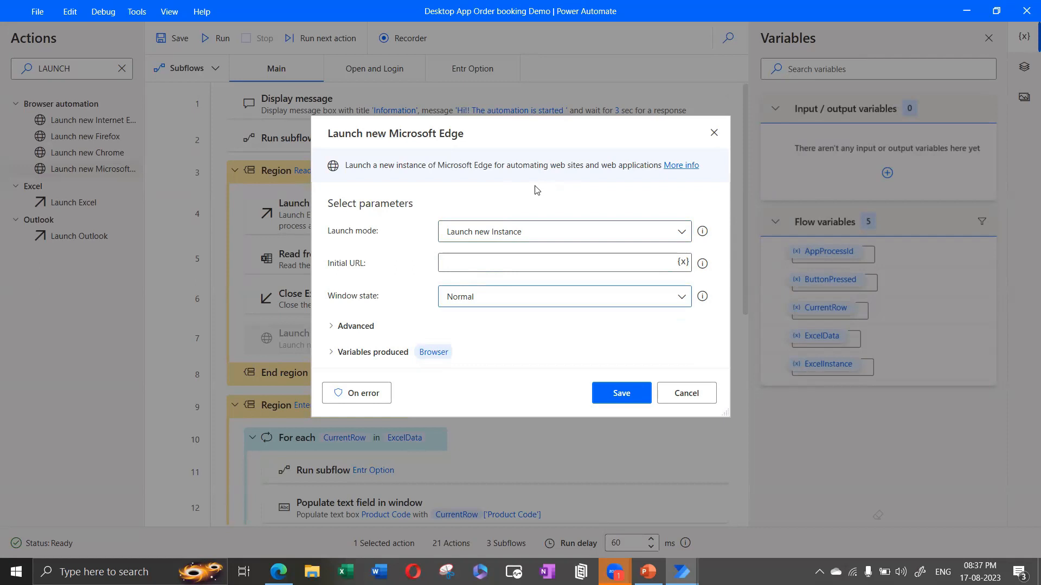
pyautogui.click(720, 134)
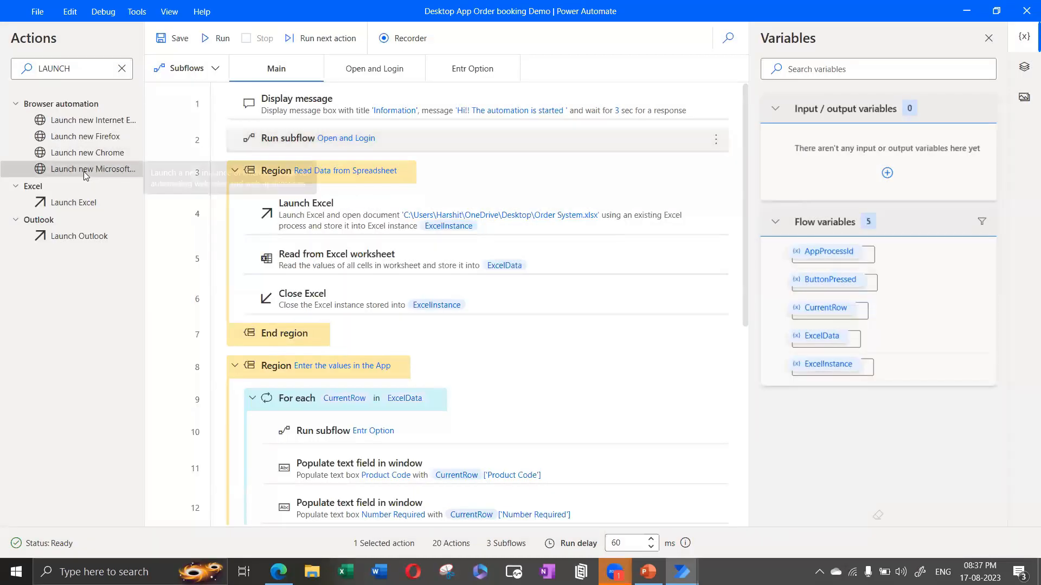
# Step: Clear the search and add Launch new Microsoft Edge from Browser automation after Close Excel, saving it
pyautogui.doubleClick(81, 71)
pyautogui.press('BackSpace')
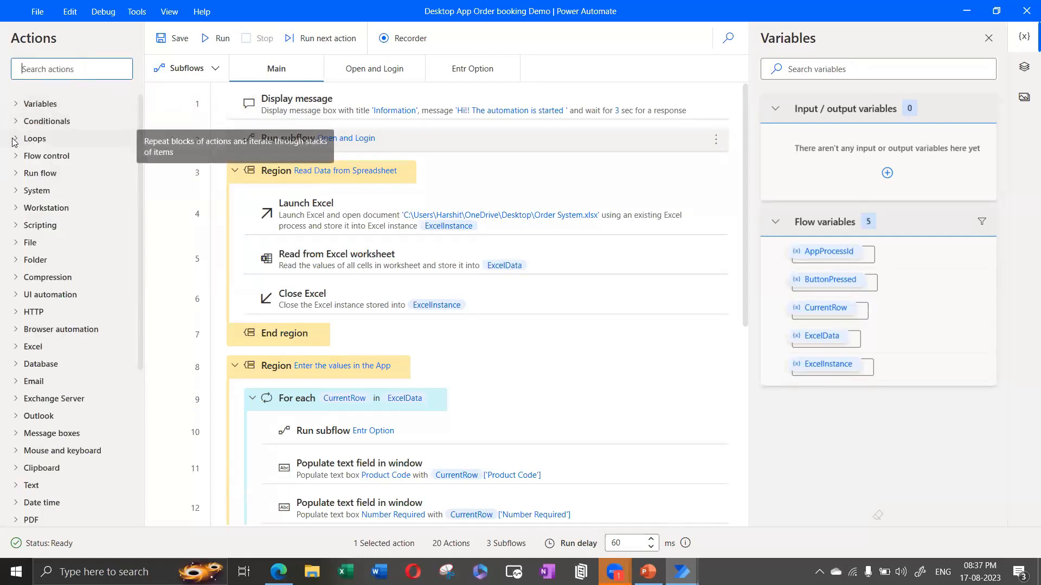
pyautogui.click(15, 330)
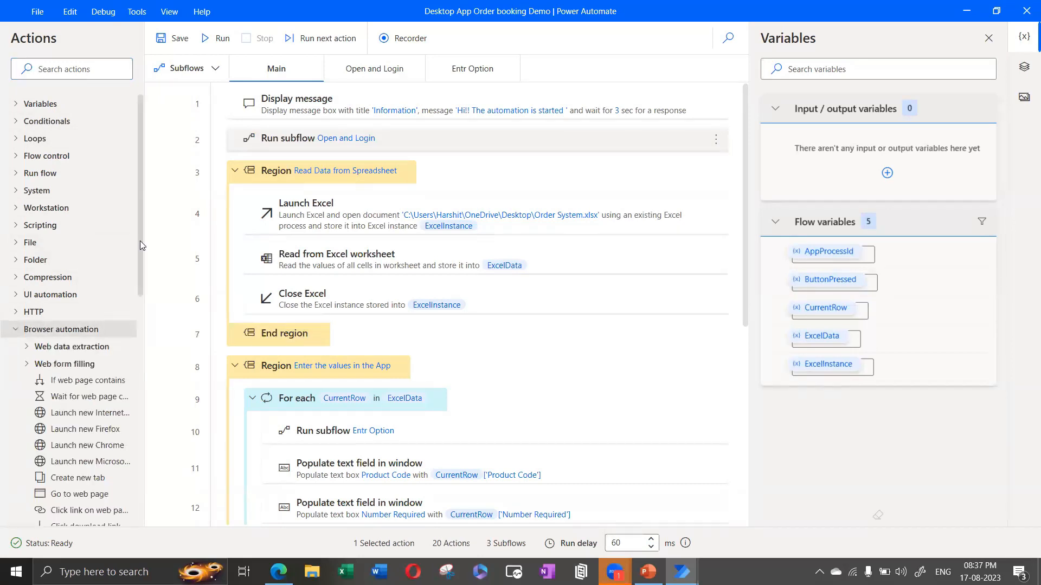
pyautogui.moveTo(140, 253); pyautogui.dragTo(143, 325)
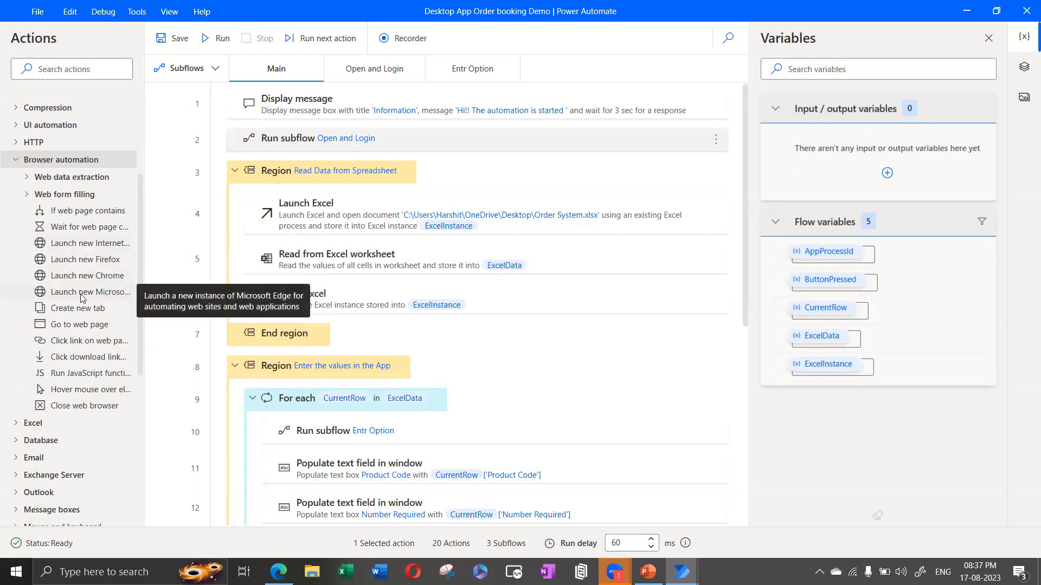
pyautogui.moveTo(79, 296); pyautogui.dragTo(322, 319)
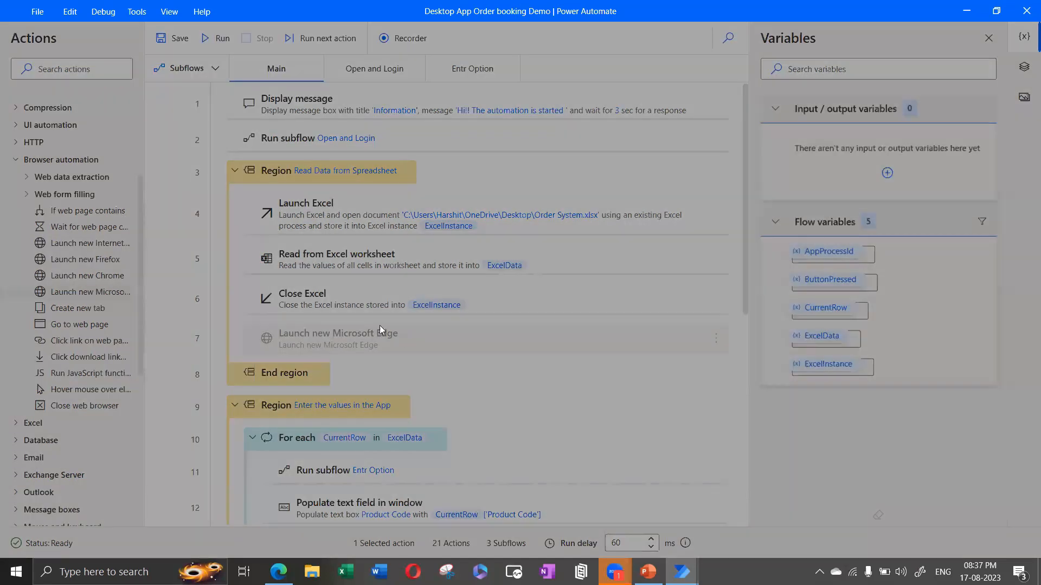
pyautogui.moveTo(518, 134); pyautogui.dragTo(677, 111)
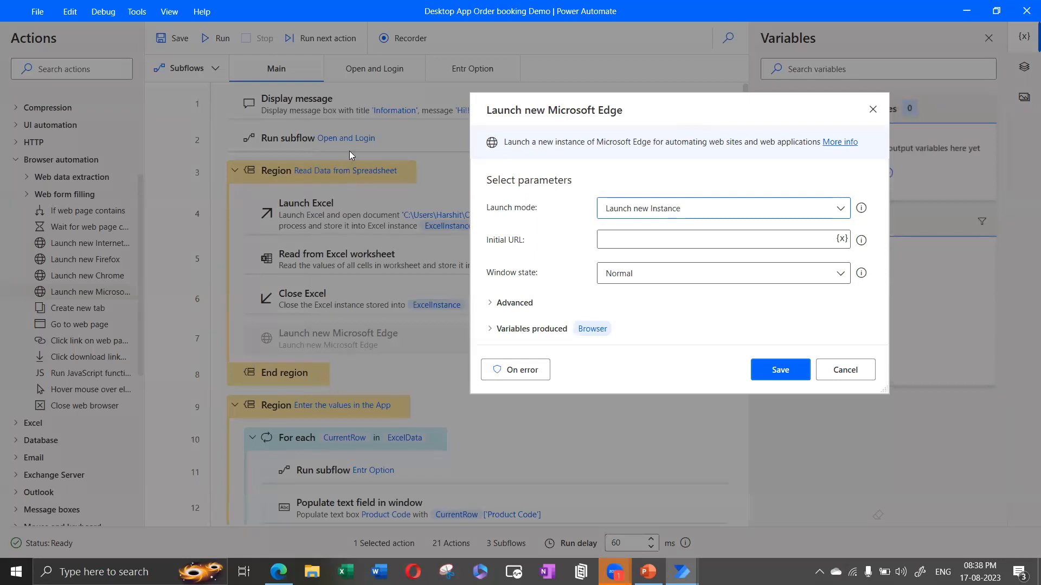
pyautogui.click(775, 370)
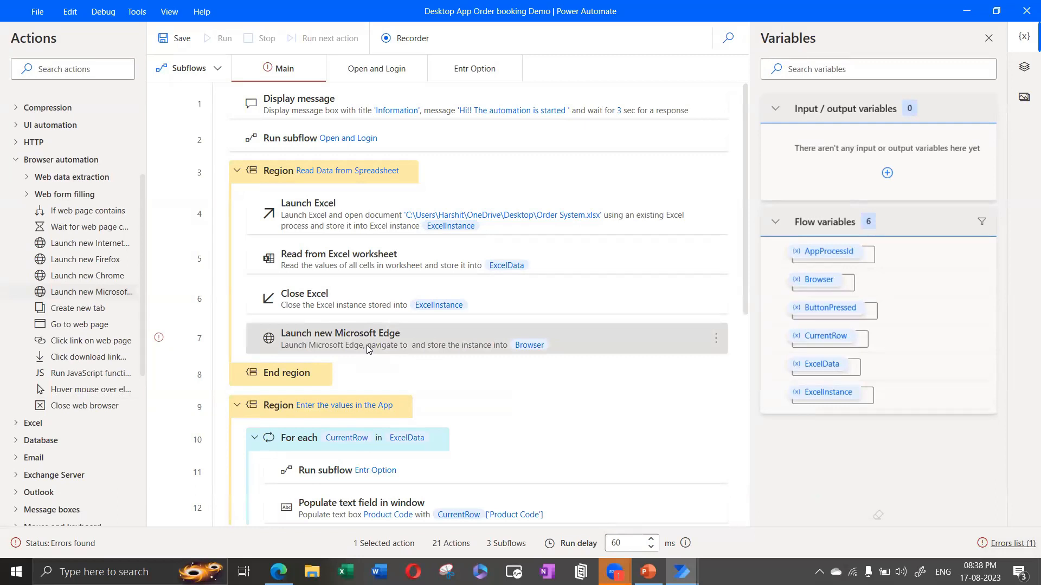
# Step: Inspect the new Edge step in the flow, then close the designer choosing Don't save
pyautogui.moveTo(142, 278); pyautogui.dragTo(142, 332)
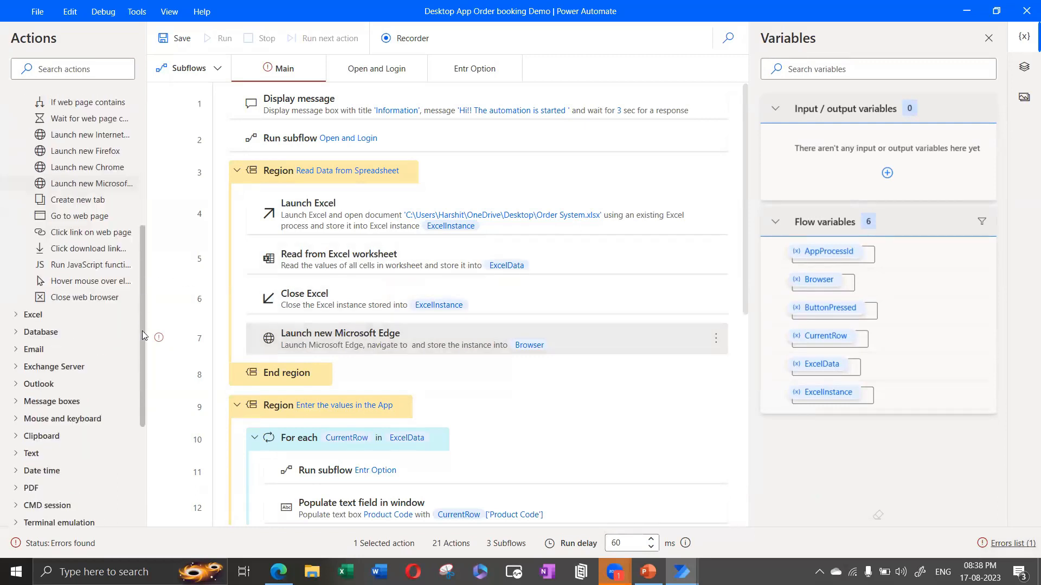
pyautogui.scroll(-1, 76, 229)
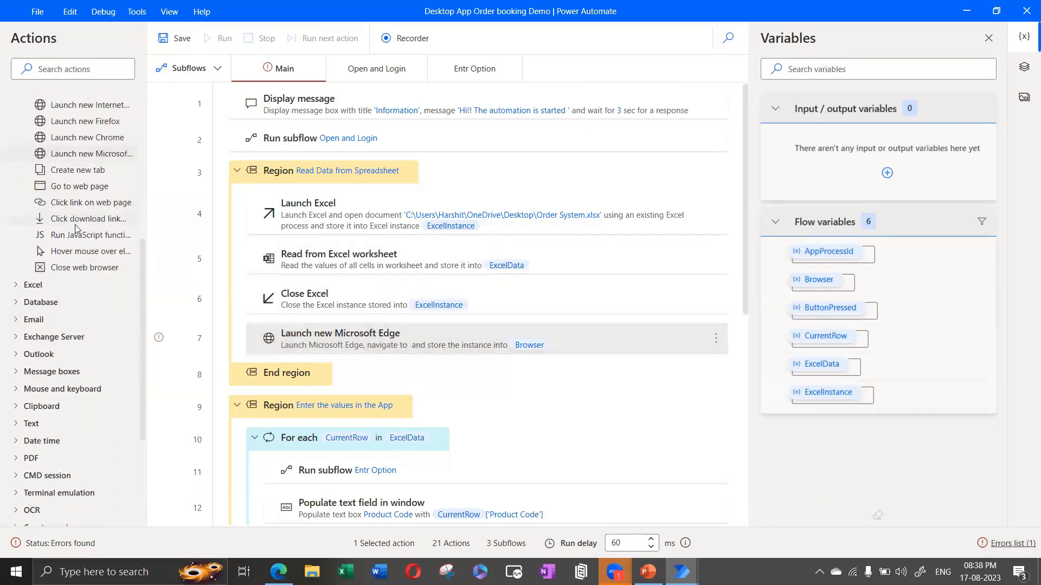
pyautogui.moveTo(142, 253); pyautogui.dragTo(139, 296)
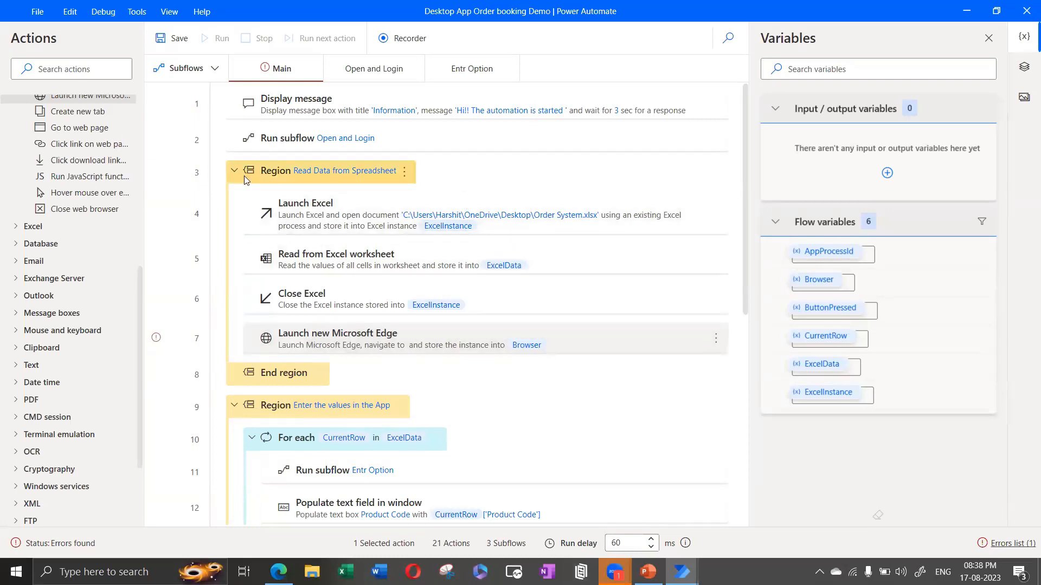
pyautogui.scroll(7, 91, 228)
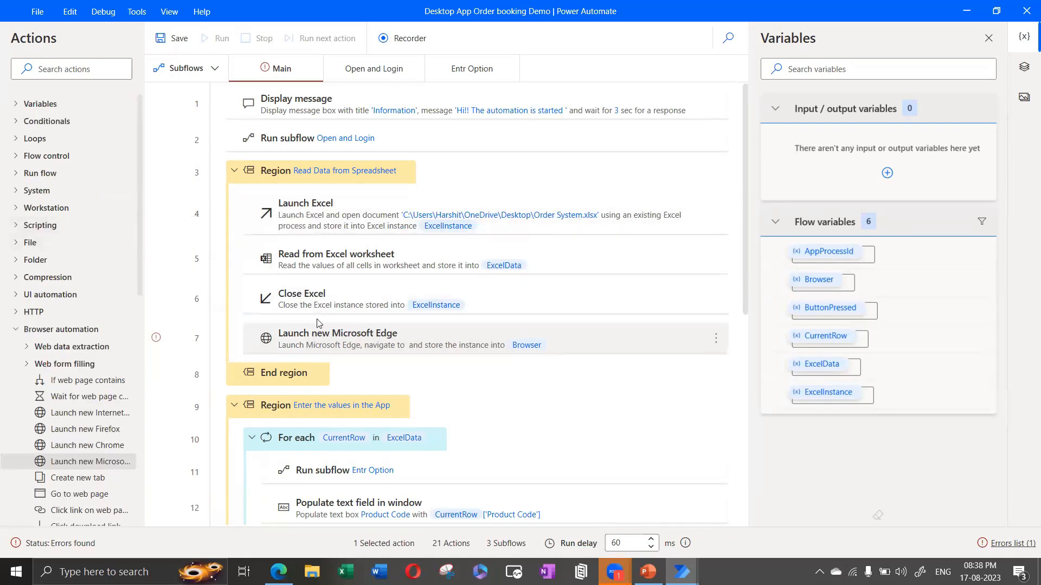
pyautogui.click(350, 343)
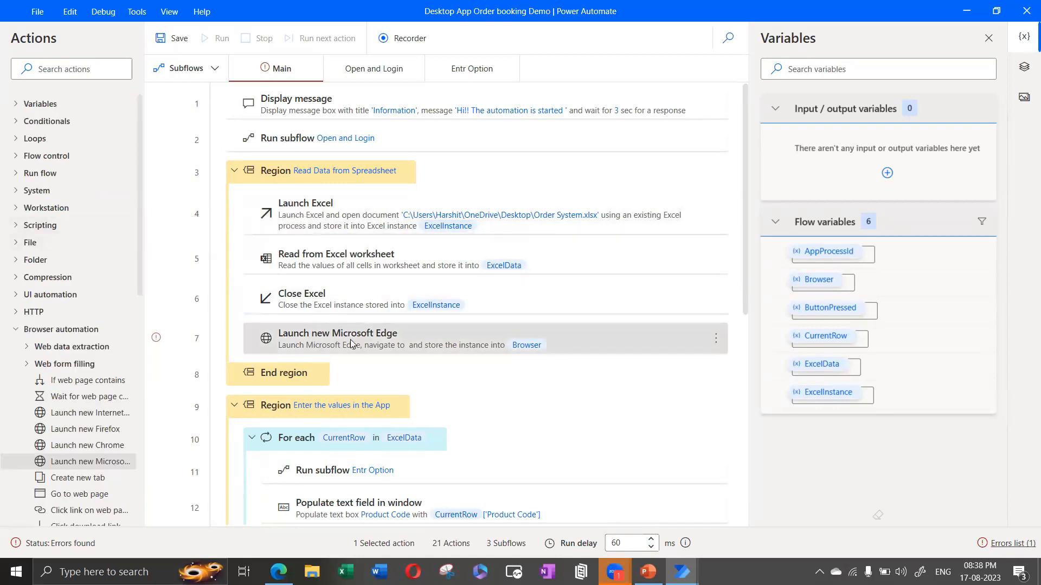
pyautogui.scroll(-7, 350, 344)
pyautogui.click(409, 394)
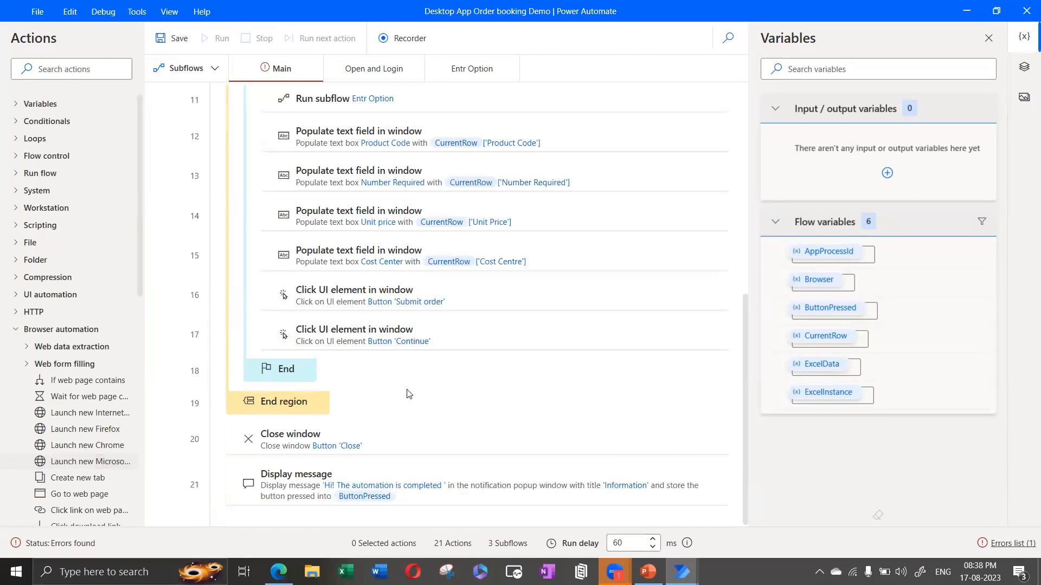
pyautogui.scroll(7, 409, 394)
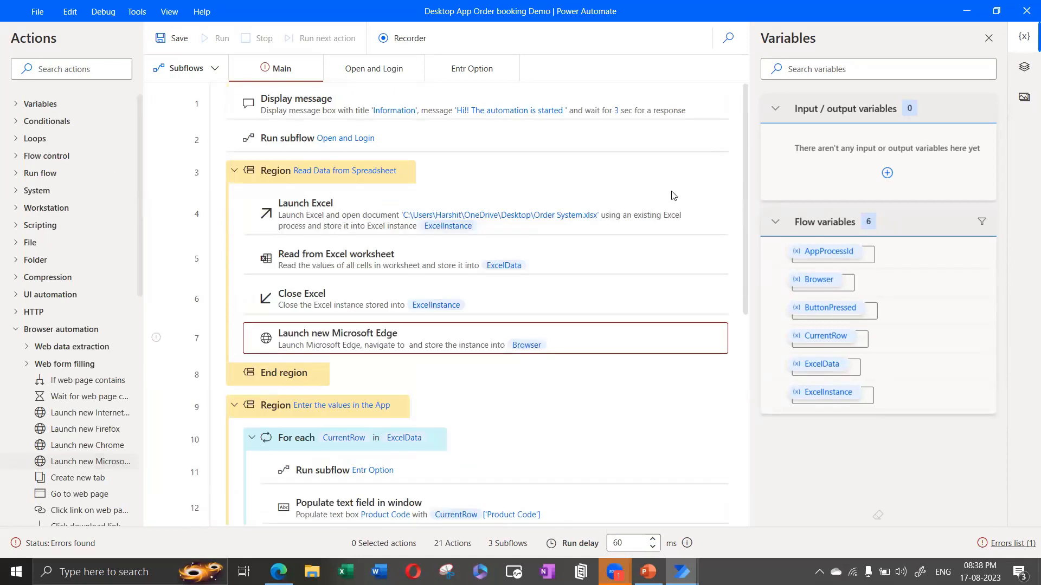
pyautogui.click(1026, 11)
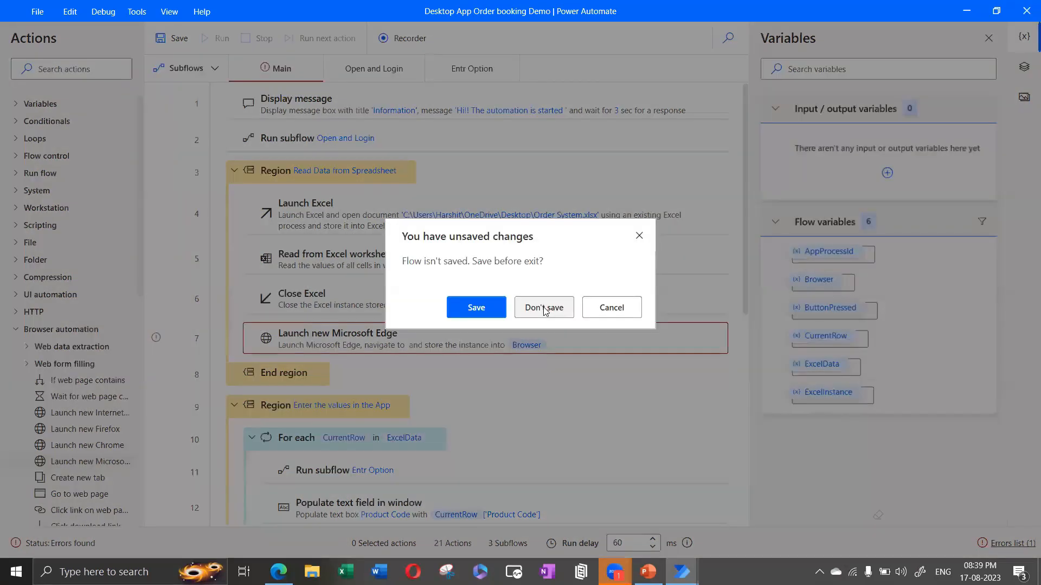
pyautogui.click(544, 307)
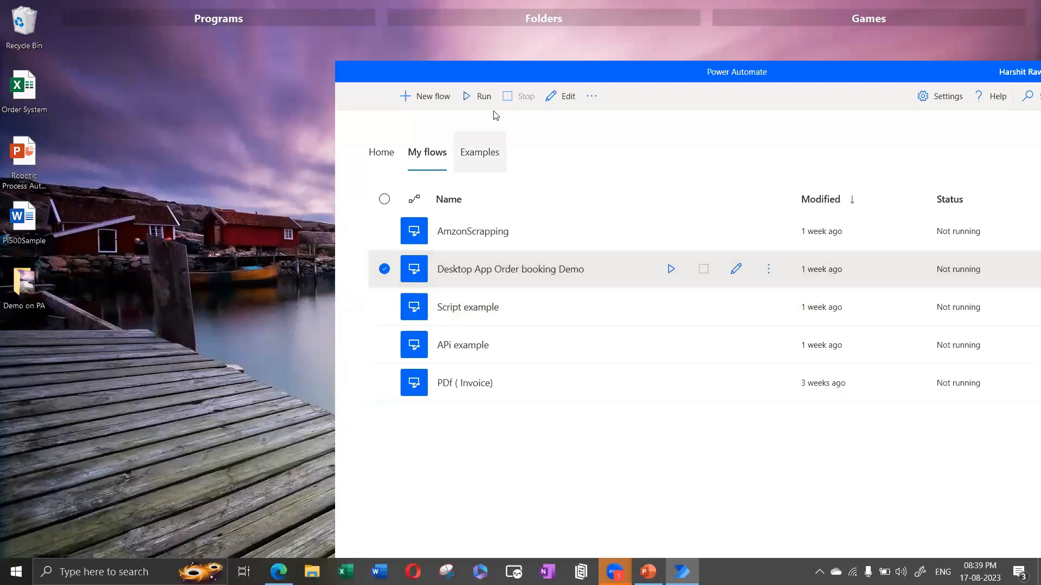
# Step: Create a new desktop flow named 'Rpa Demo'
pyautogui.click(423, 101)
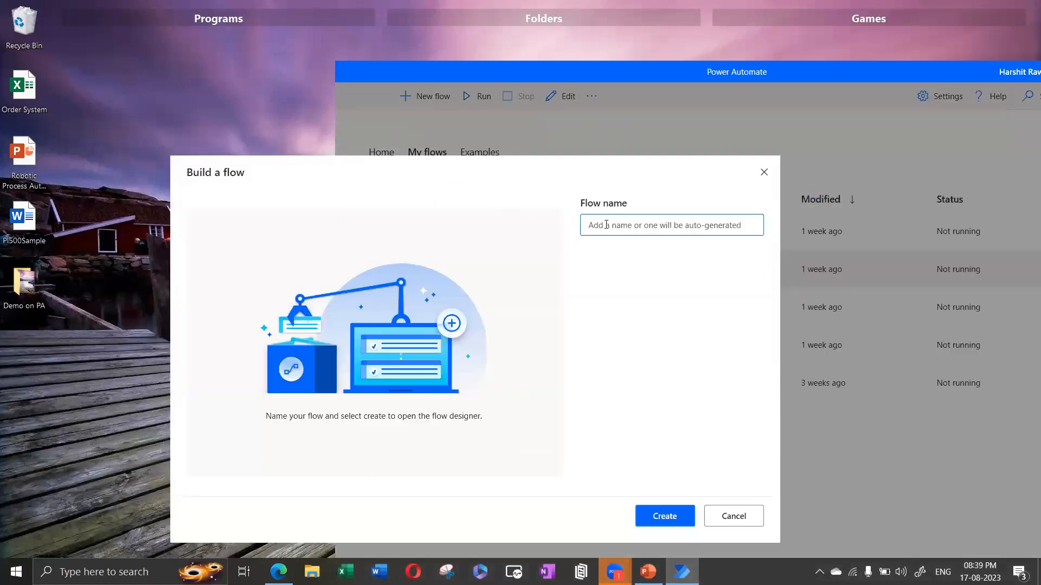
pyautogui.write('rpa dEMO')
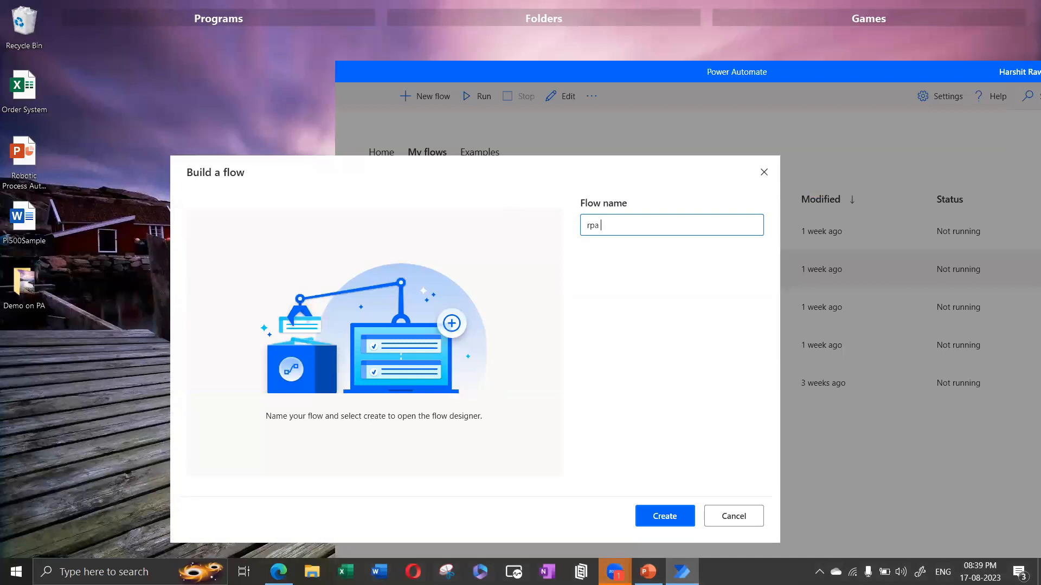
pyautogui.press('BackSpace')
pyautogui.press('BackSpace')
pyautogui.press('BackSpace')
pyautogui.press('BackSpace')
pyautogui.press('BackSpace')
pyautogui.press('BackSpace')
pyautogui.press('BackSpace')
pyautogui.press('BackSpace')
pyautogui.press('capslock')
pyautogui.write('RPa')
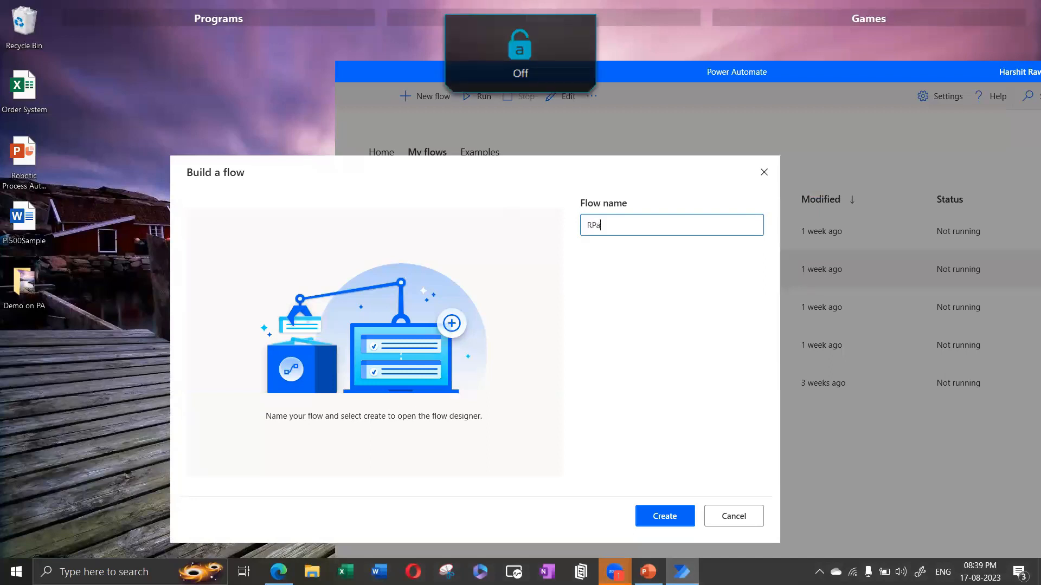
pyautogui.press('BackSpace')
pyautogui.press('BackSpace')
pyautogui.write('pa Demo')
pyautogui.click(658, 516)
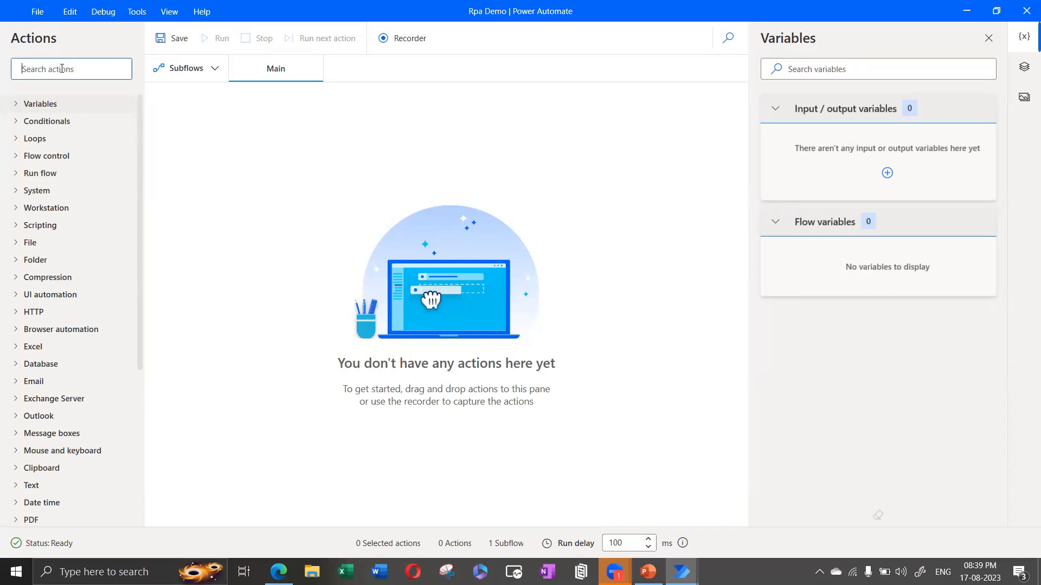
pyautogui.write('launch')
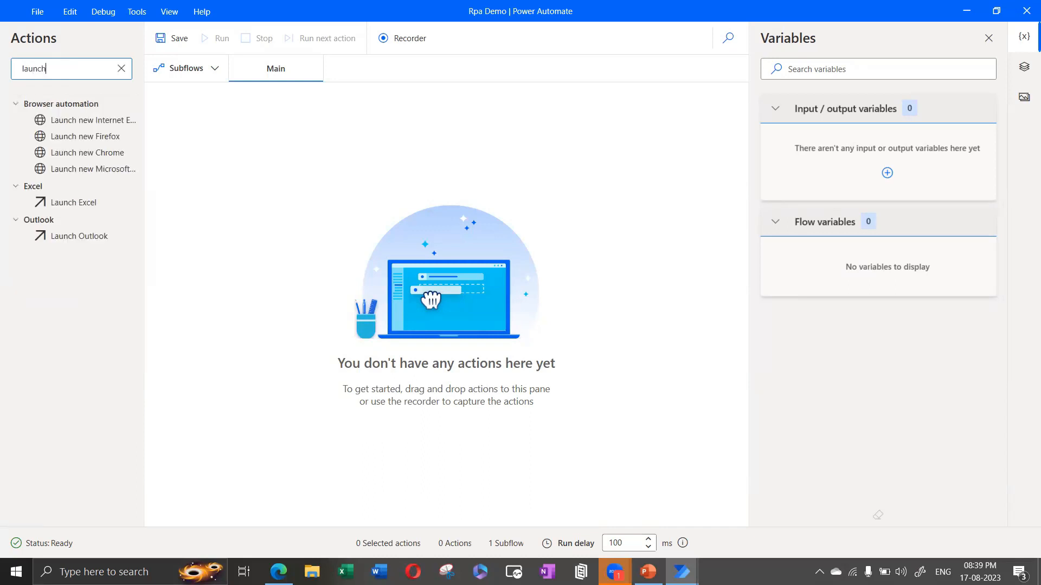
pyautogui.moveTo(95, 174); pyautogui.dragTo(447, 154)
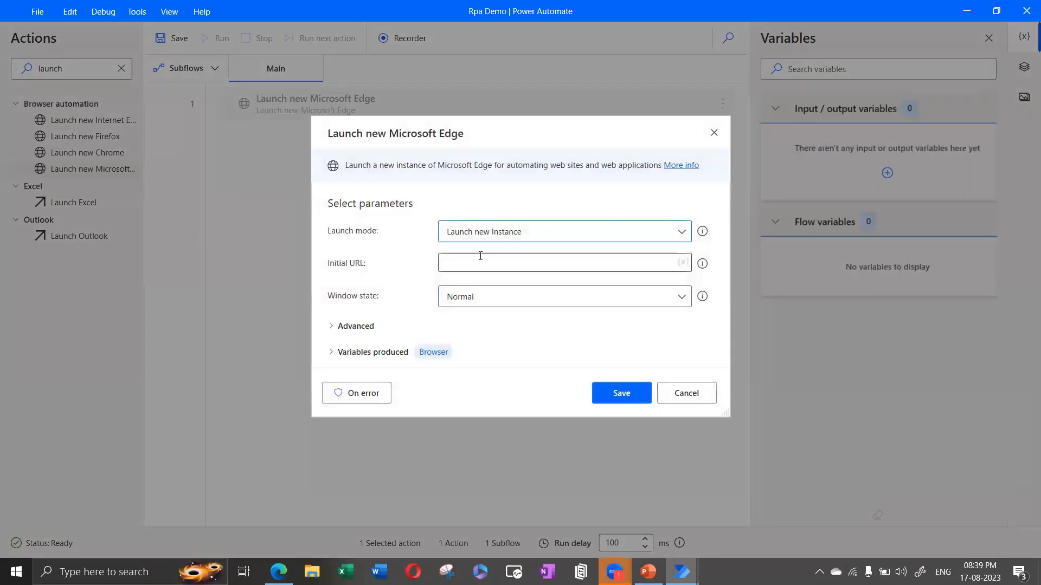
pyautogui.click(477, 259)
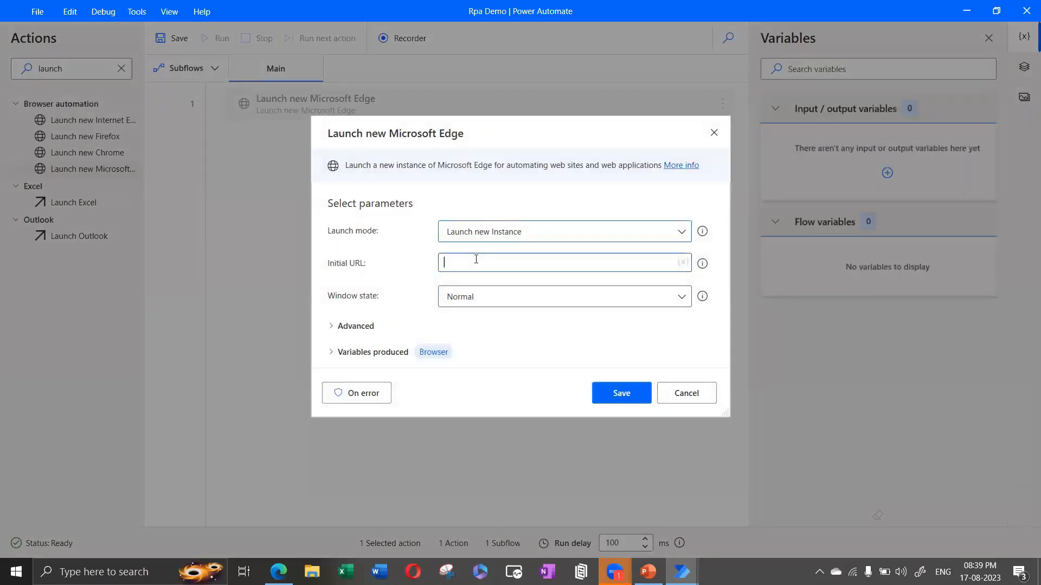
pyautogui.write('https://google.com')
# Step: Set the window state to Maximized, review the advanced settings, and save the step
pyautogui.click(515, 304)
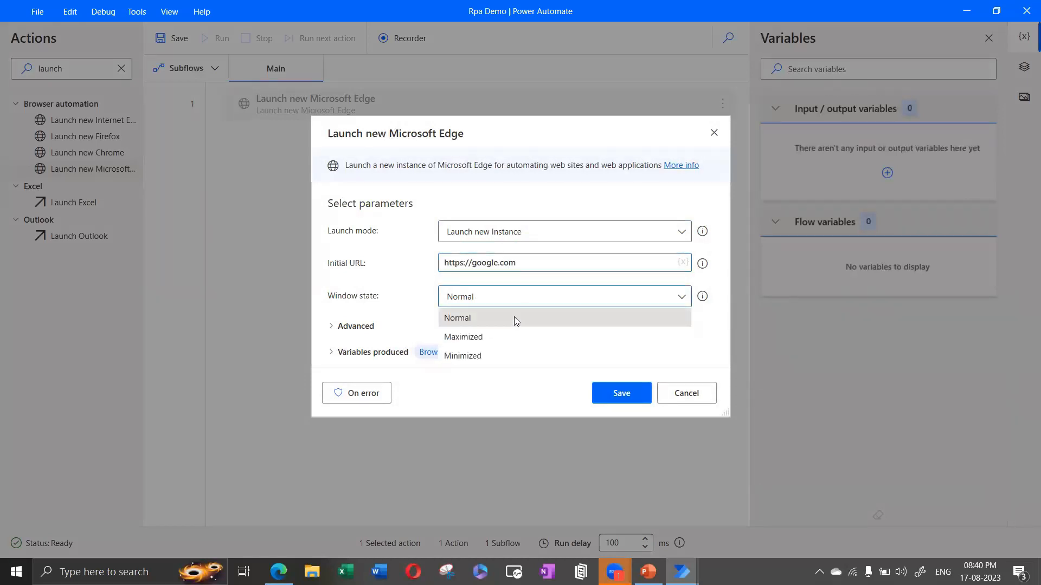
pyautogui.click(516, 336)
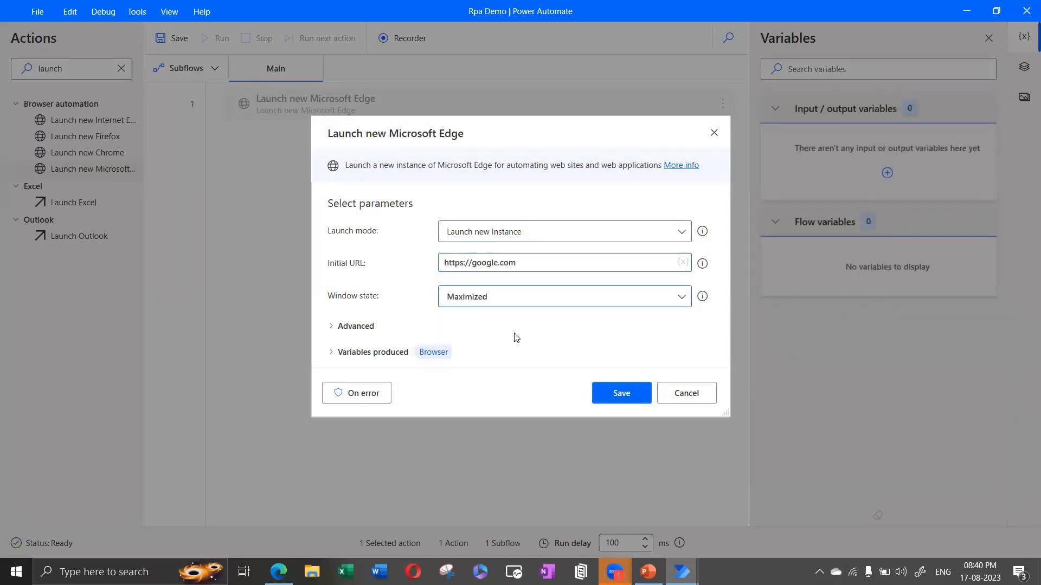
pyautogui.click(332, 328)
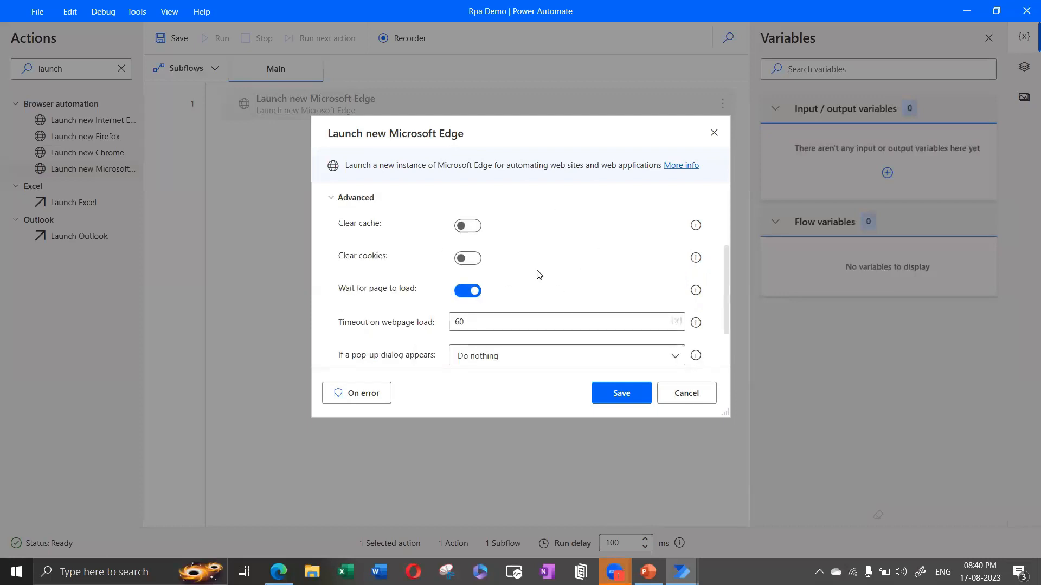
pyautogui.scroll(3, 538, 275)
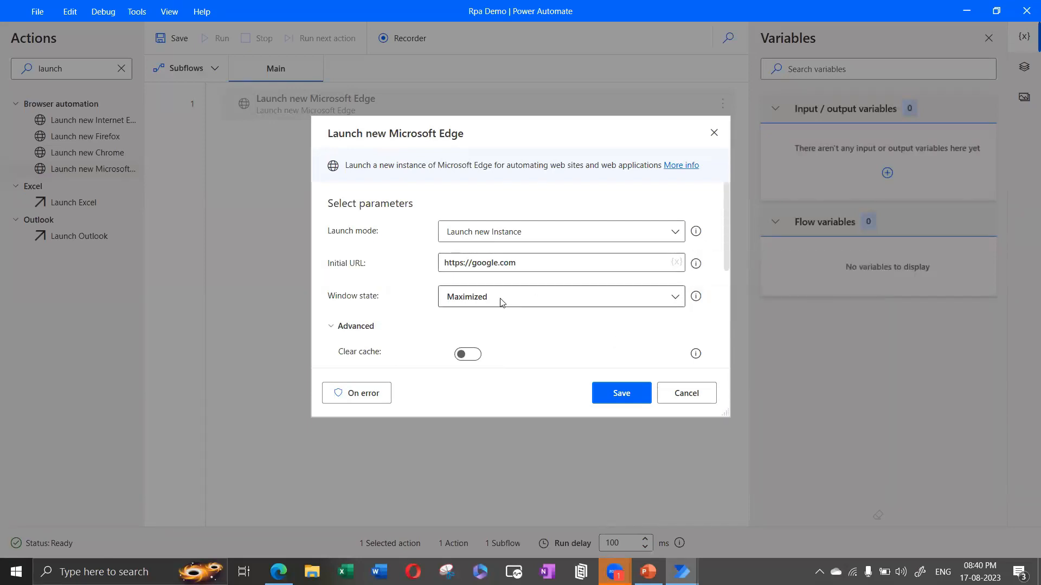
pyautogui.scroll(-5, 430, 310)
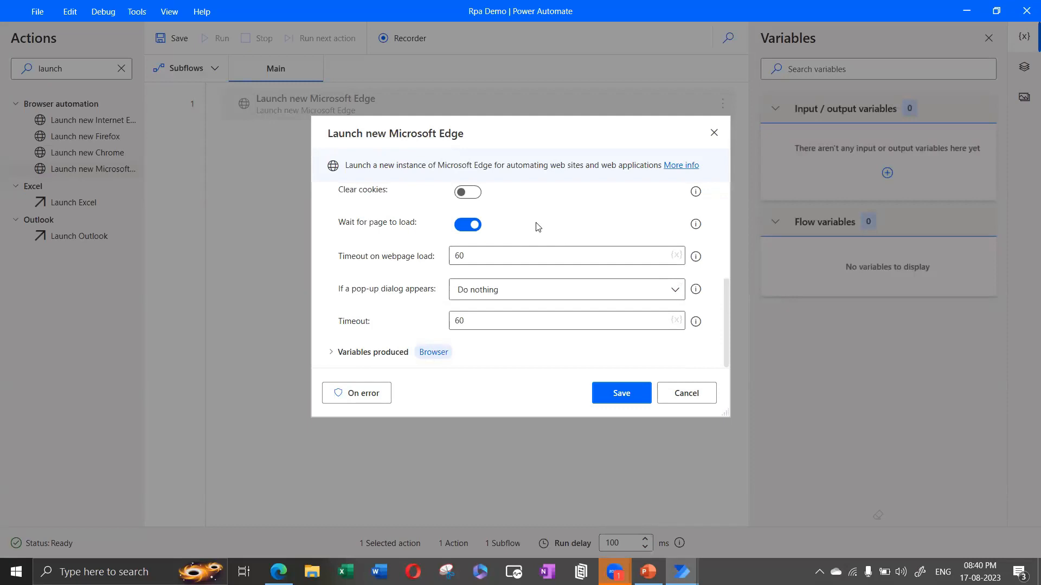
pyautogui.scroll(5, 536, 226)
pyautogui.click(521, 261)
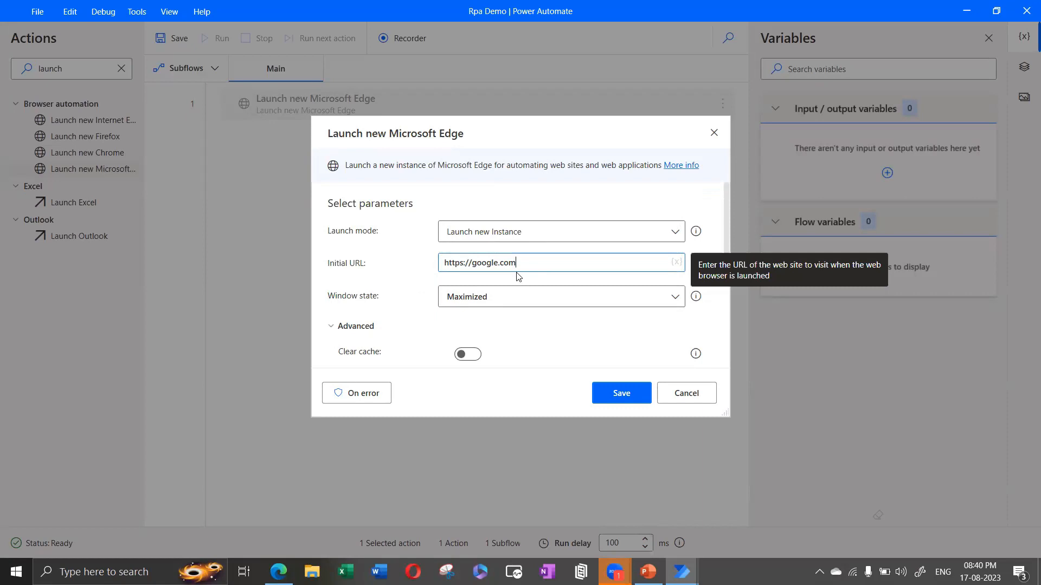
pyautogui.click(623, 396)
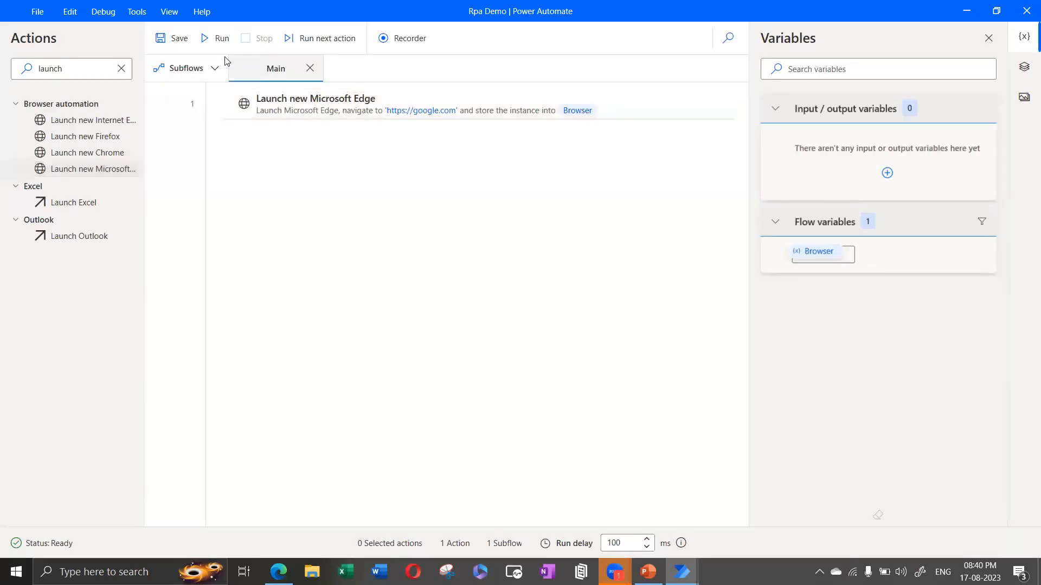
# Step: Run the Rpa Demo flow and check the address it opened in Edge
pyautogui.click(208, 40)
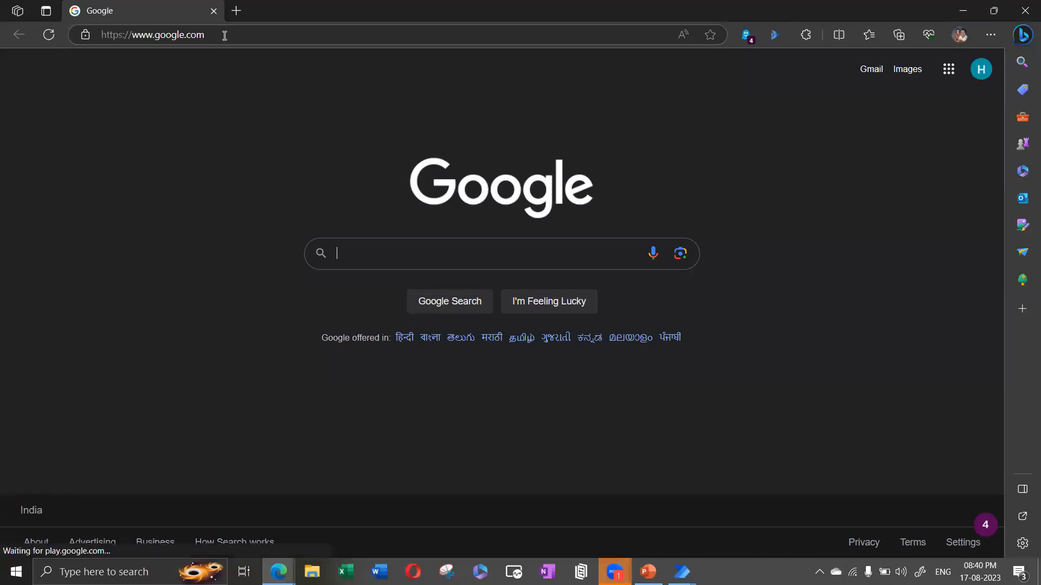
pyautogui.click(226, 35)
pyautogui.click(229, 35)
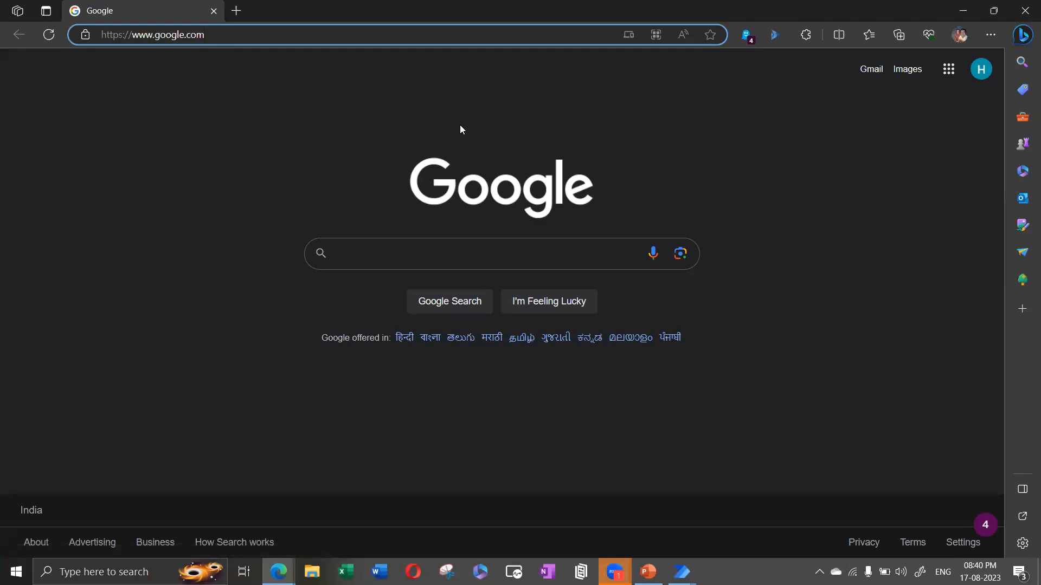
# Step: Close the Edge window and exit the Rpa Demo flow editor without saving
pyautogui.click(1025, 11)
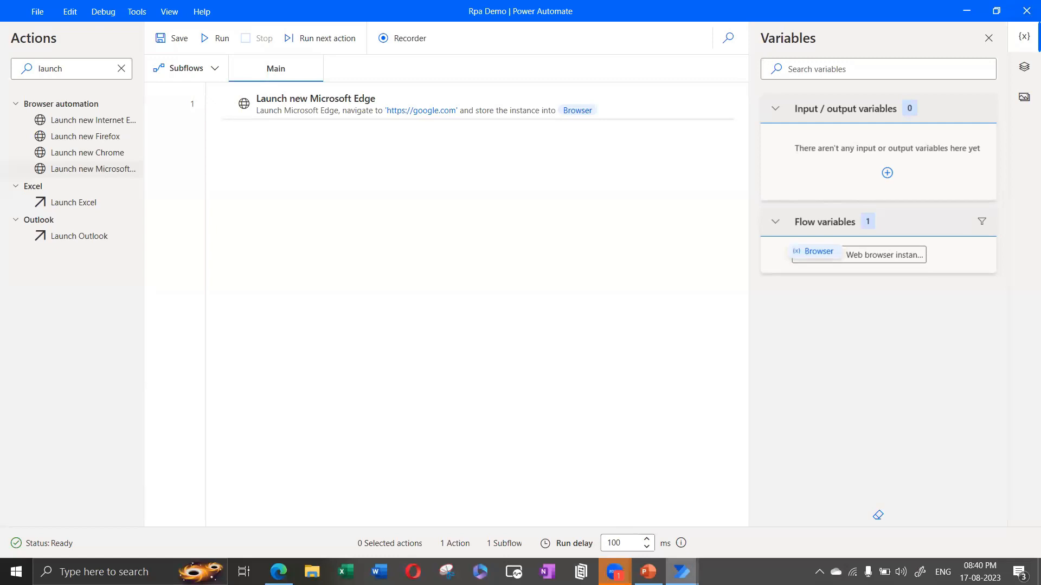
pyautogui.click(1026, 5)
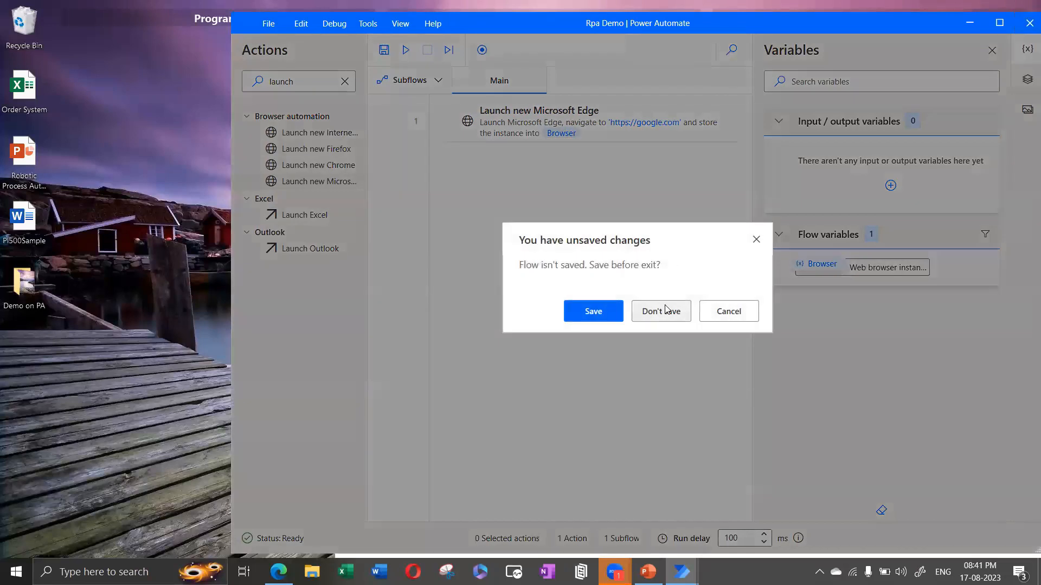
pyautogui.click(665, 310)
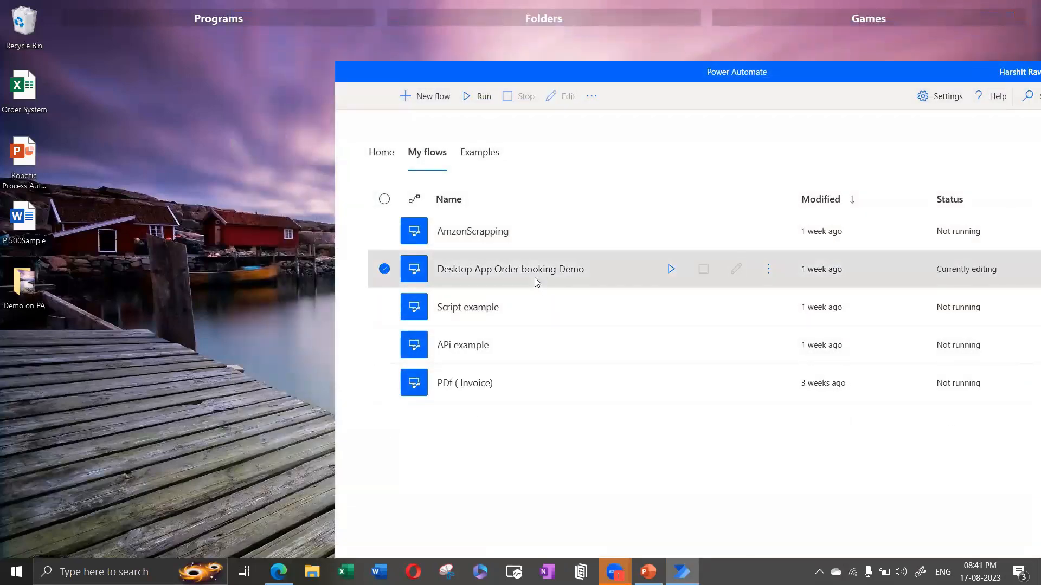
# Step: Open the Desktop App Order booking Demo flow and dismiss its connection error
pyautogui.doubleClick(537, 282)
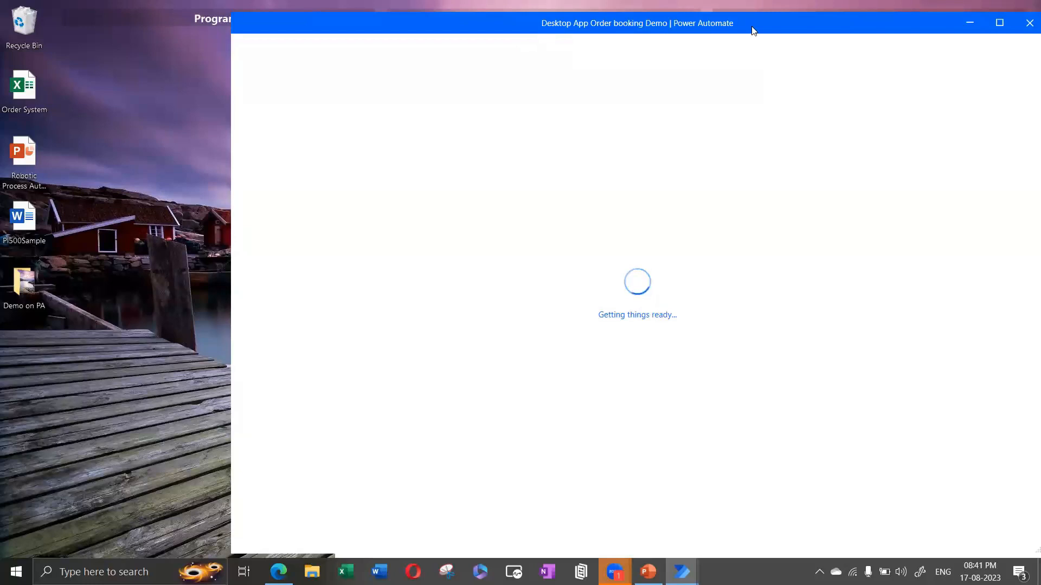
pyautogui.moveTo(753, 30); pyautogui.dragTo(529, 47)
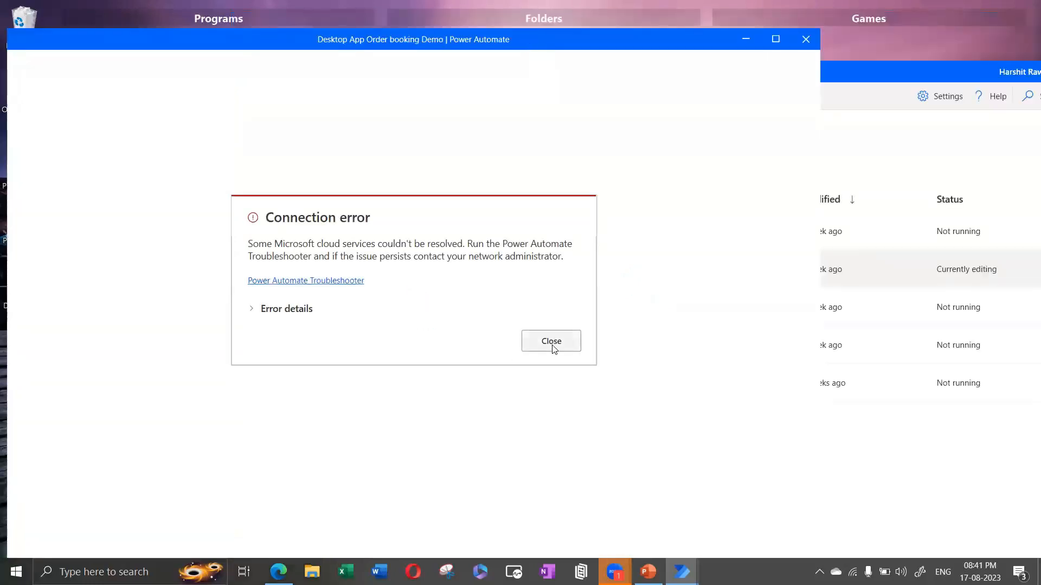
pyautogui.click(552, 342)
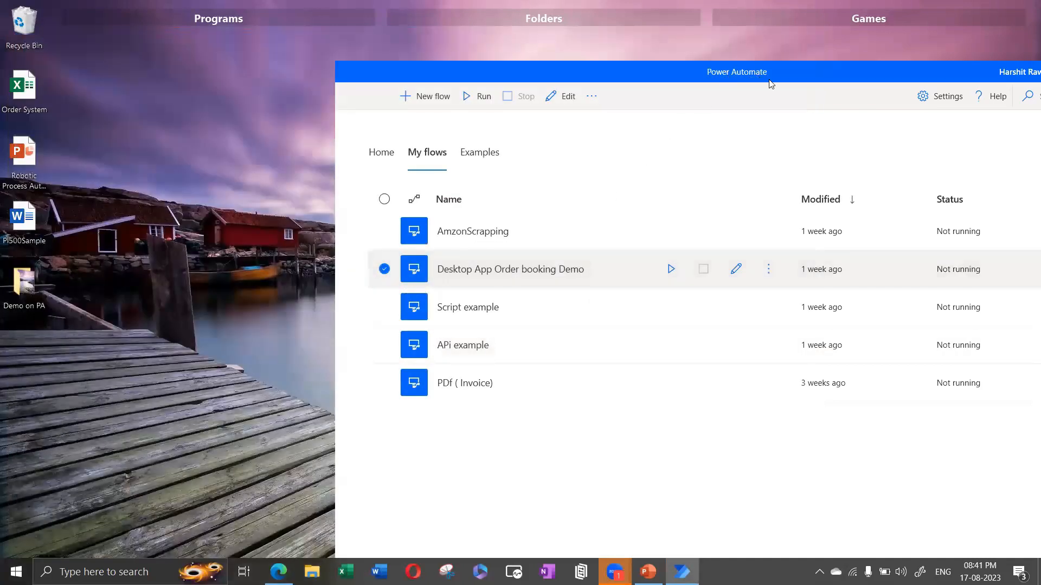
# Step: Close the Power Automate console window and reveal the hidden tray icons
pyautogui.moveTo(771, 83); pyautogui.dragTo(469, 87)
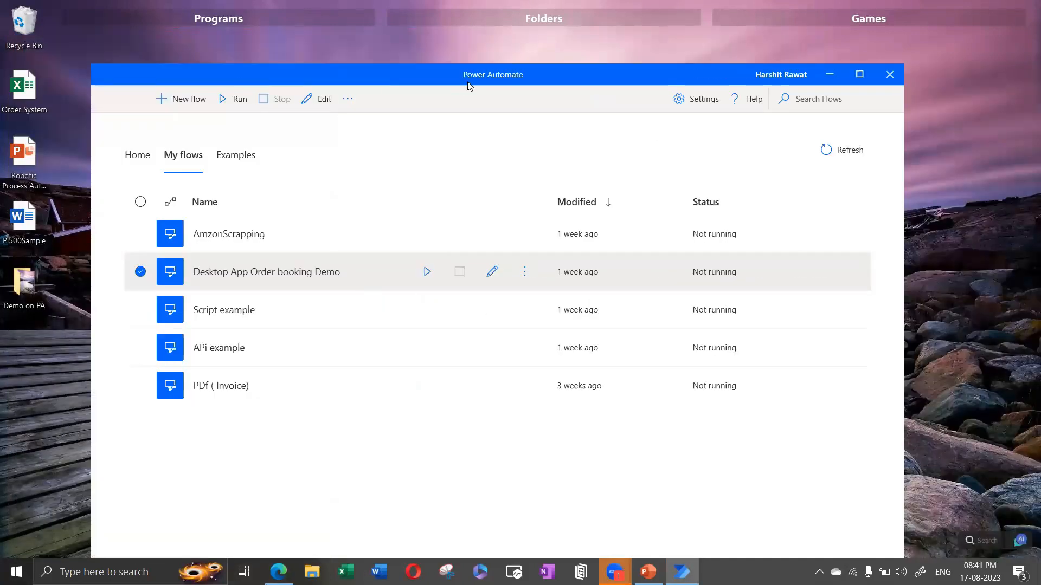
pyautogui.click(889, 74)
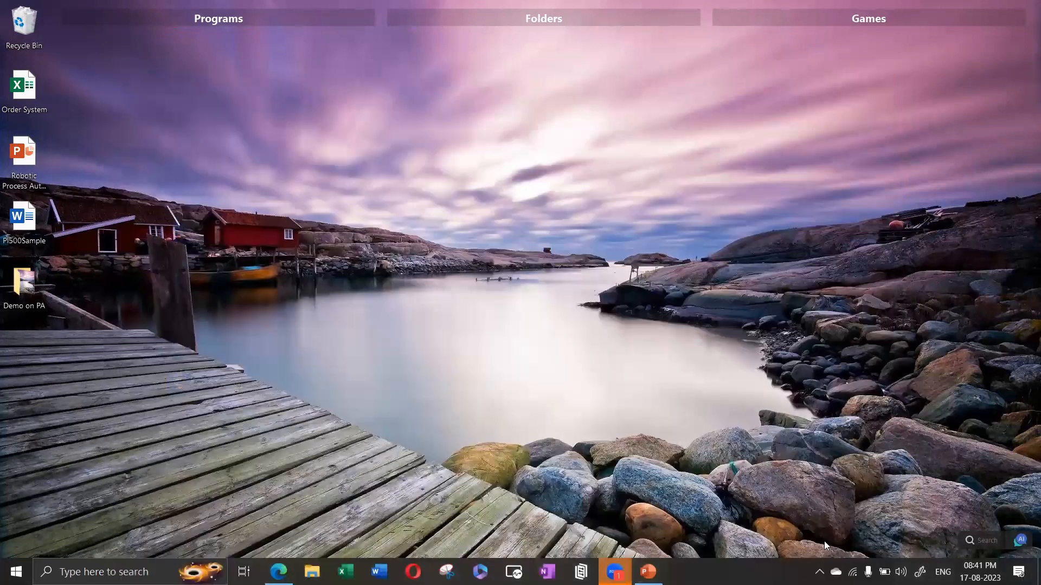
pyautogui.click(819, 572)
# Step: Exit Power Automate Desktop from the tray and relaunch it
pyautogui.rightClick(792, 545)
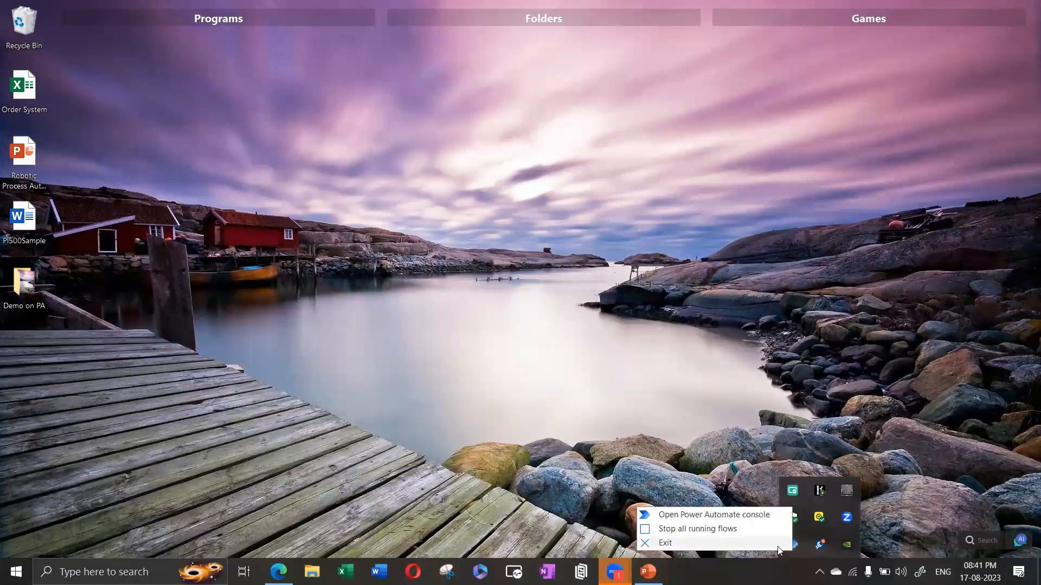
pyautogui.click(779, 543)
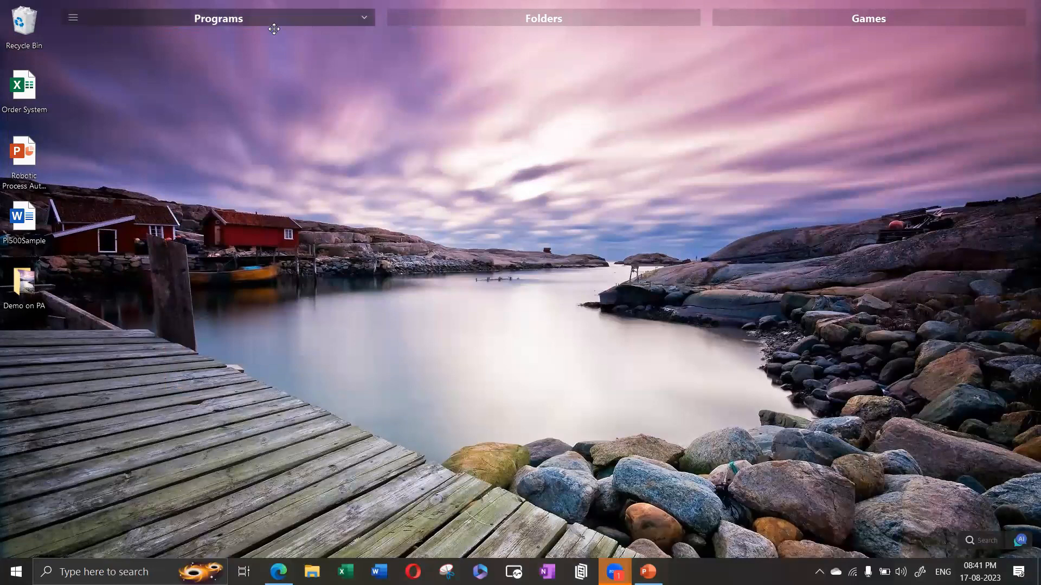
pyautogui.moveTo(273, 28)
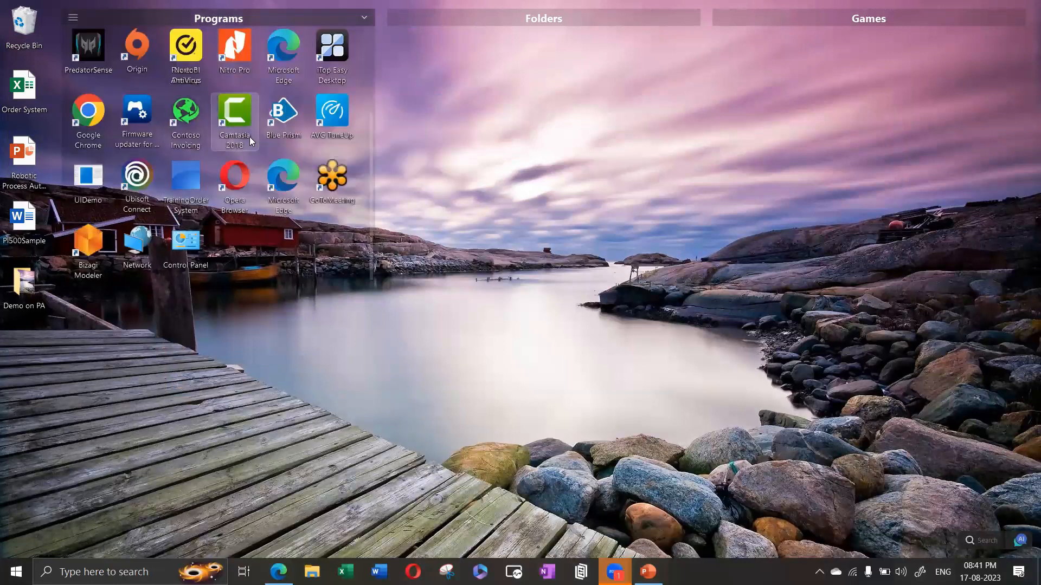
pyautogui.scroll(3, 250, 136)
pyautogui.doubleClick(285, 56)
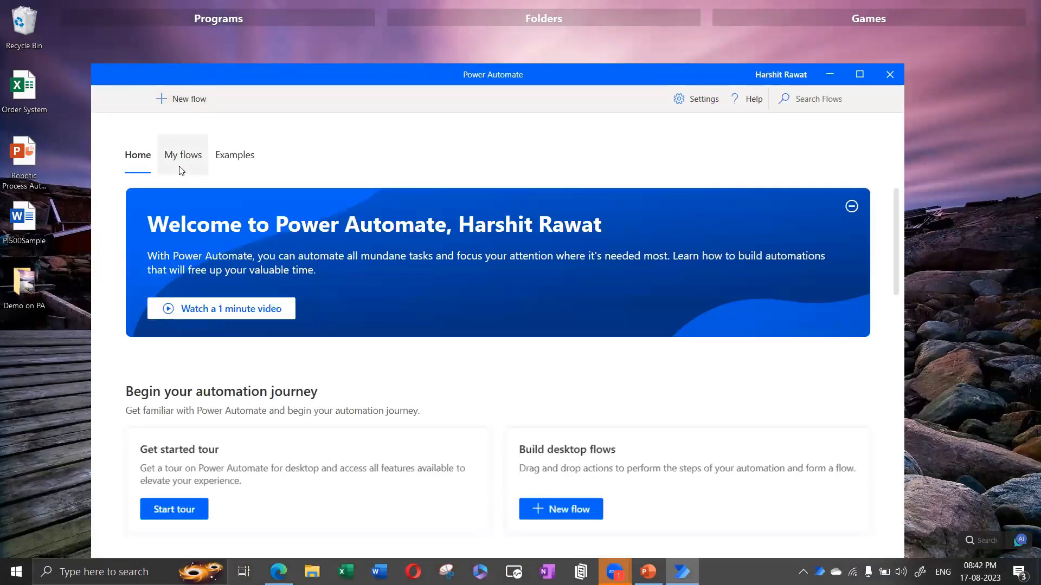
# Step: Open the Desktop App Order booking Demo flow from My flows and maximize the editor
pyautogui.click(182, 169)
pyautogui.click(269, 276)
pyautogui.doubleClick(270, 275)
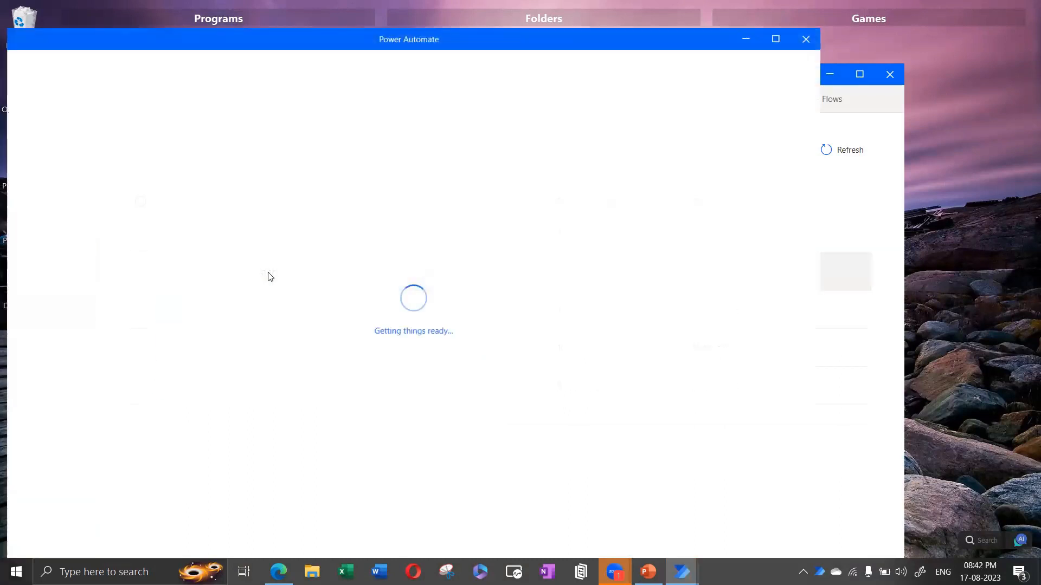
pyautogui.click(775, 39)
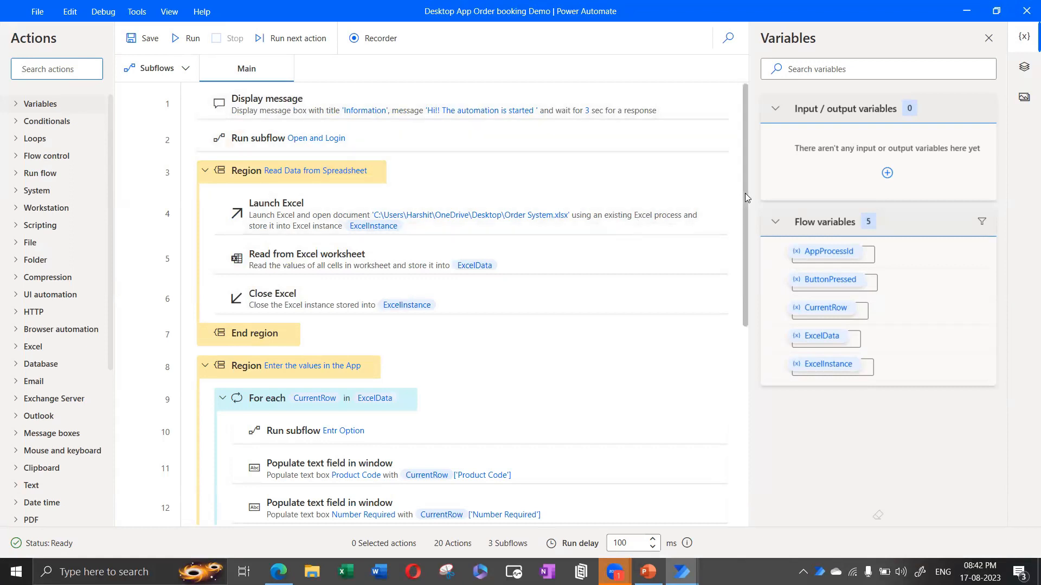
# Step: Open the Order System workbook from the desktop to check its eight orders, then close Excel
pyautogui.click(967, 11)
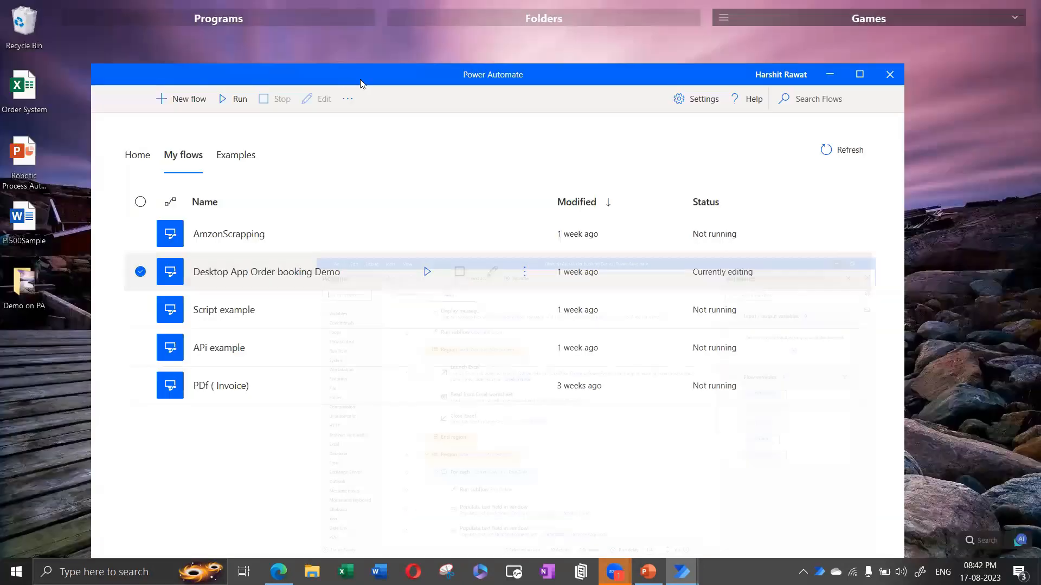
pyautogui.moveTo(342, 76); pyautogui.dragTo(537, 103)
pyautogui.doubleClick(30, 92)
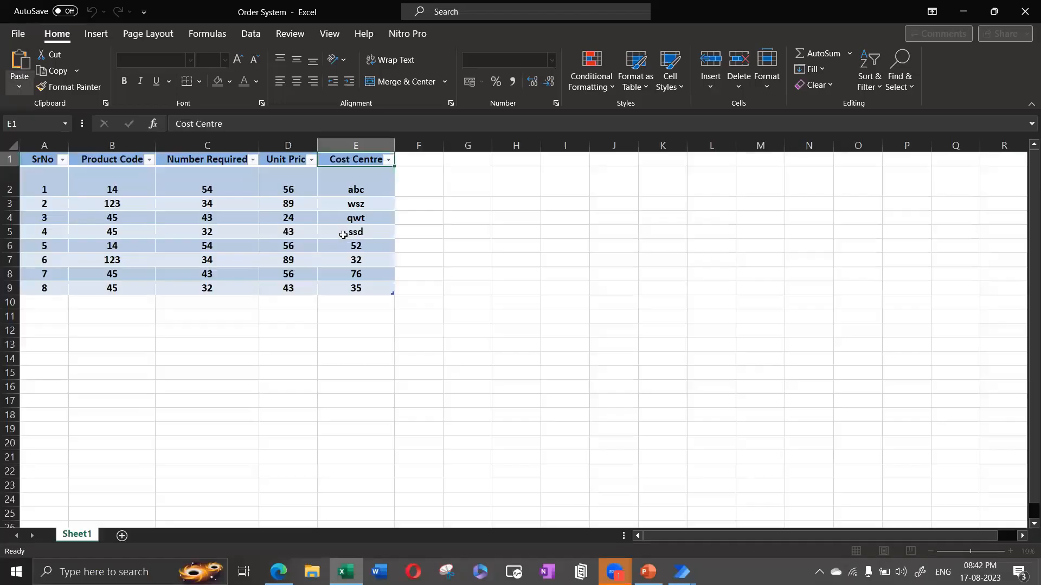
pyautogui.click(367, 309)
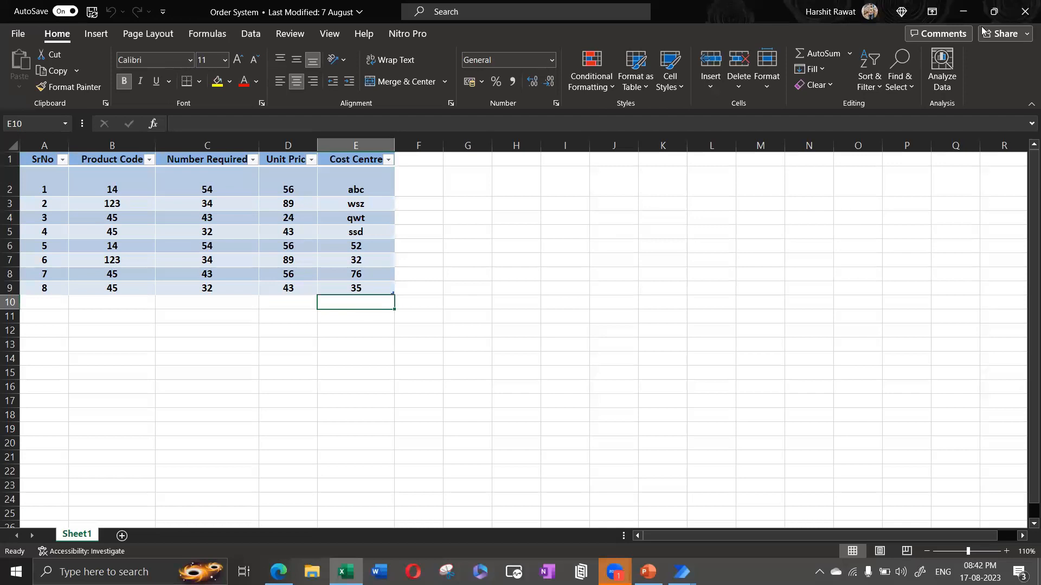
pyautogui.click(1024, 13)
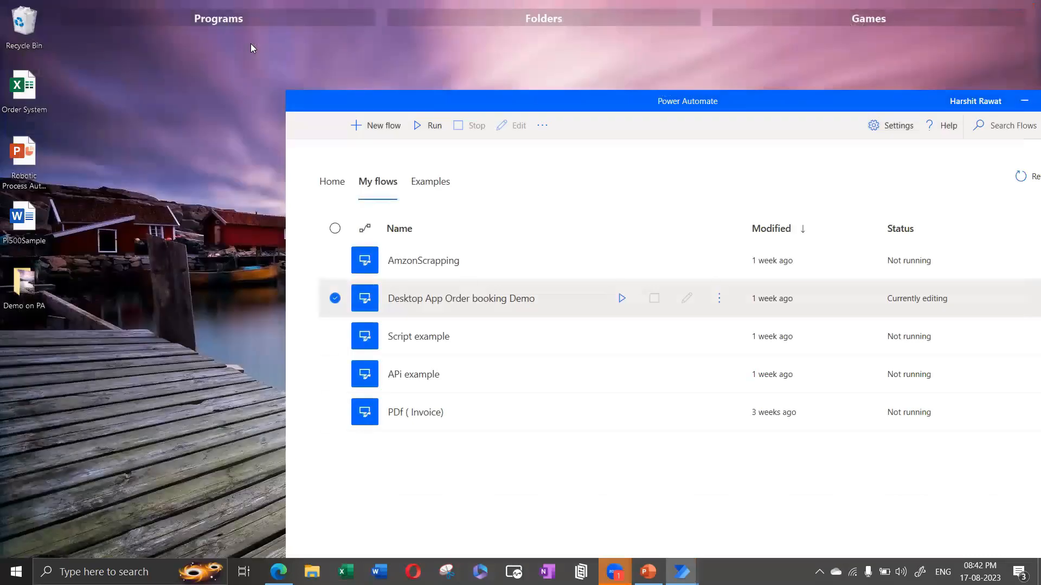
# Step: Refresh the desktop three times
pyautogui.rightClick(250, 44)
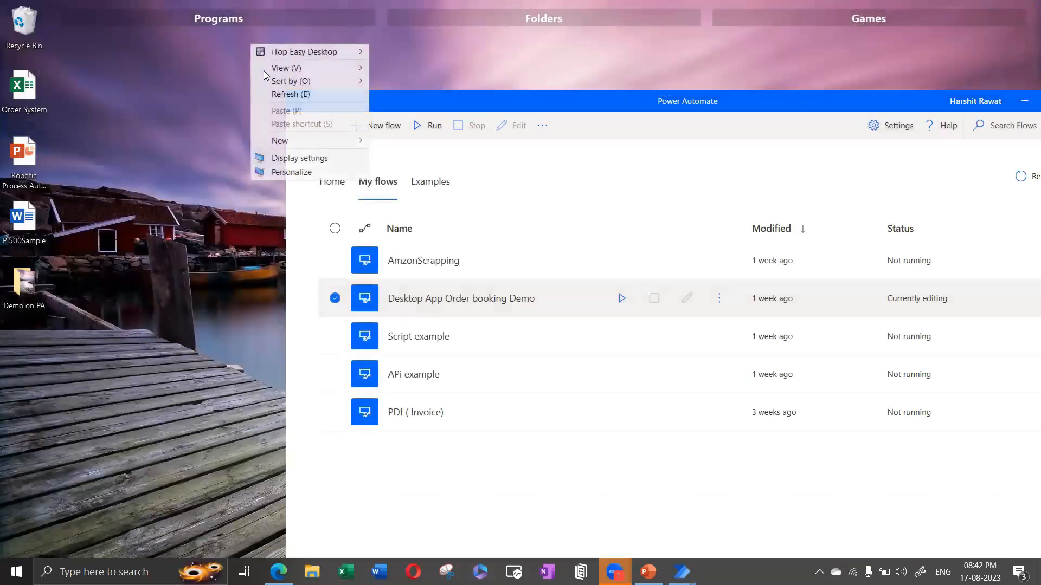
pyautogui.click(287, 94)
pyautogui.rightClick(437, 45)
pyautogui.click(472, 96)
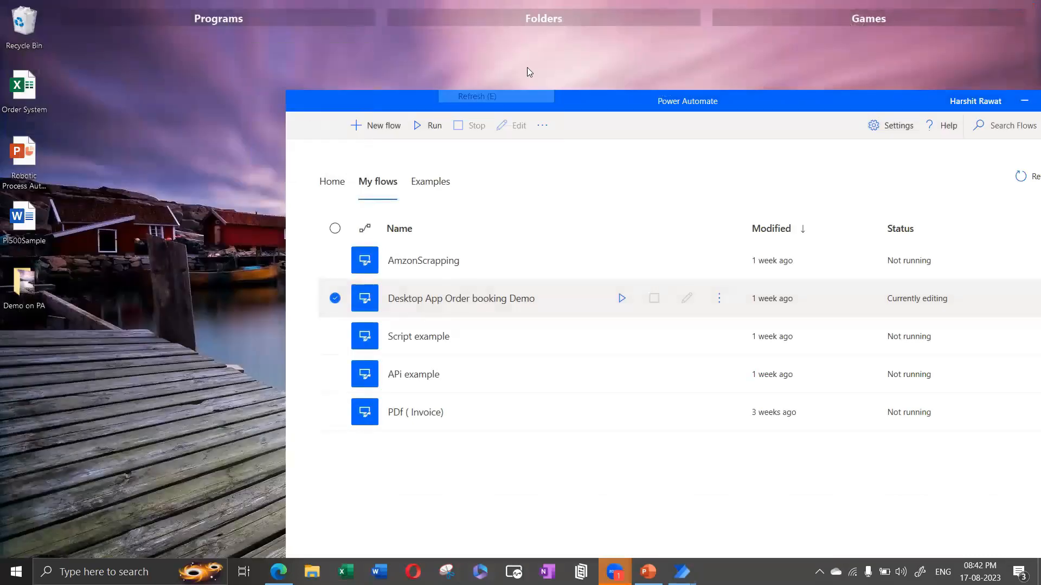
pyautogui.rightClick(528, 68)
pyautogui.click(563, 118)
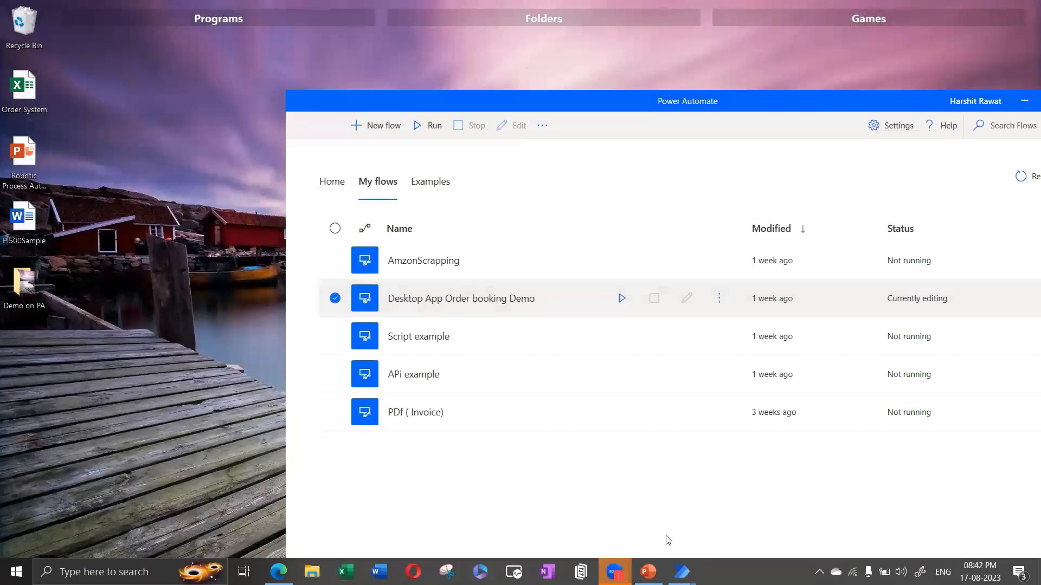
# Step: Restore the flow editor as a smaller window on the right and run the order booking flow
pyautogui.moveTo(682, 572)
pyautogui.click(727, 526)
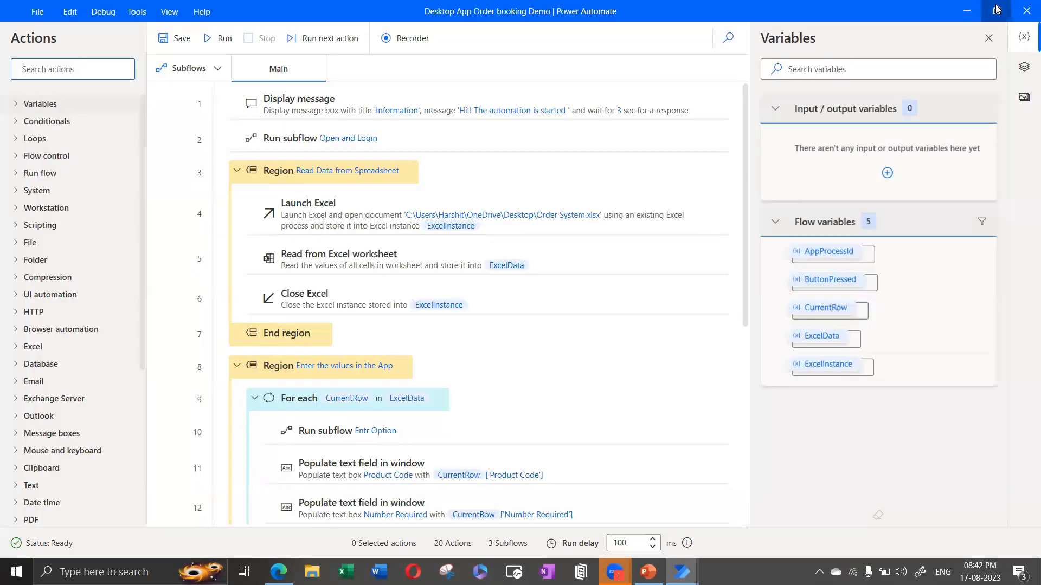
pyautogui.click(996, 10)
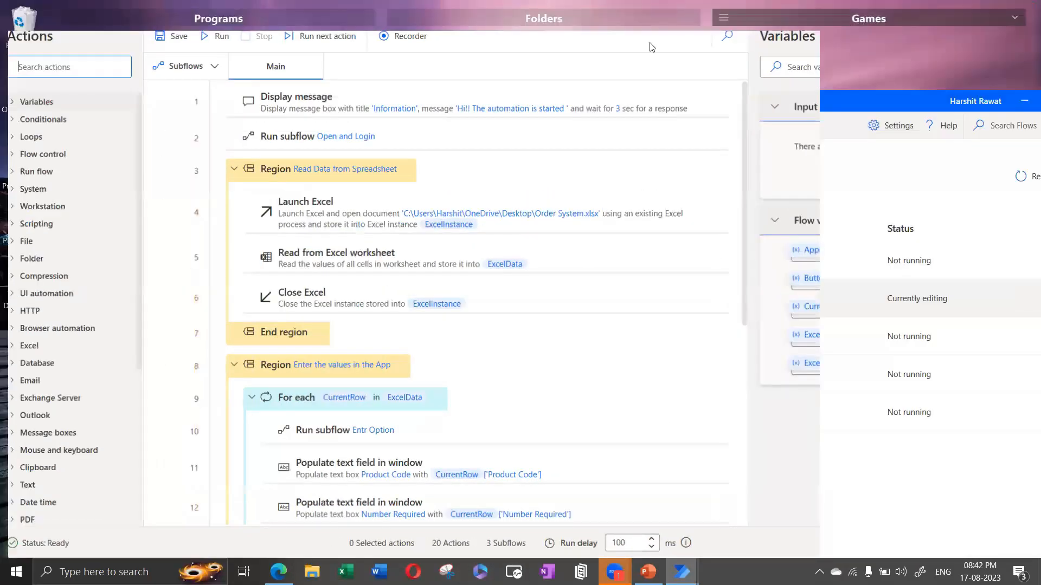
pyautogui.moveTo(624, 40); pyautogui.dragTo(933, 46)
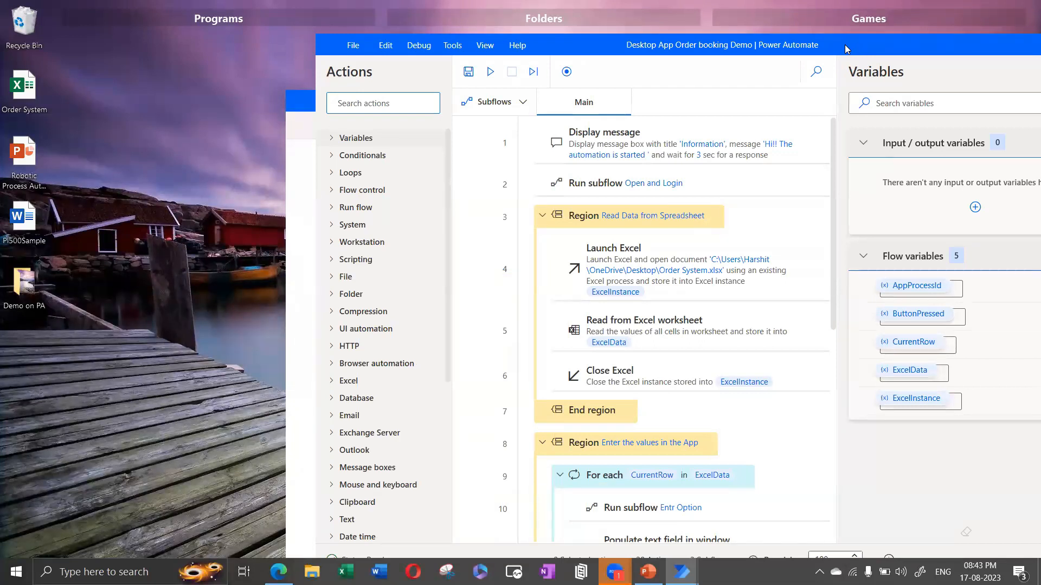
pyautogui.moveTo(557, 54); pyautogui.dragTo(544, 49)
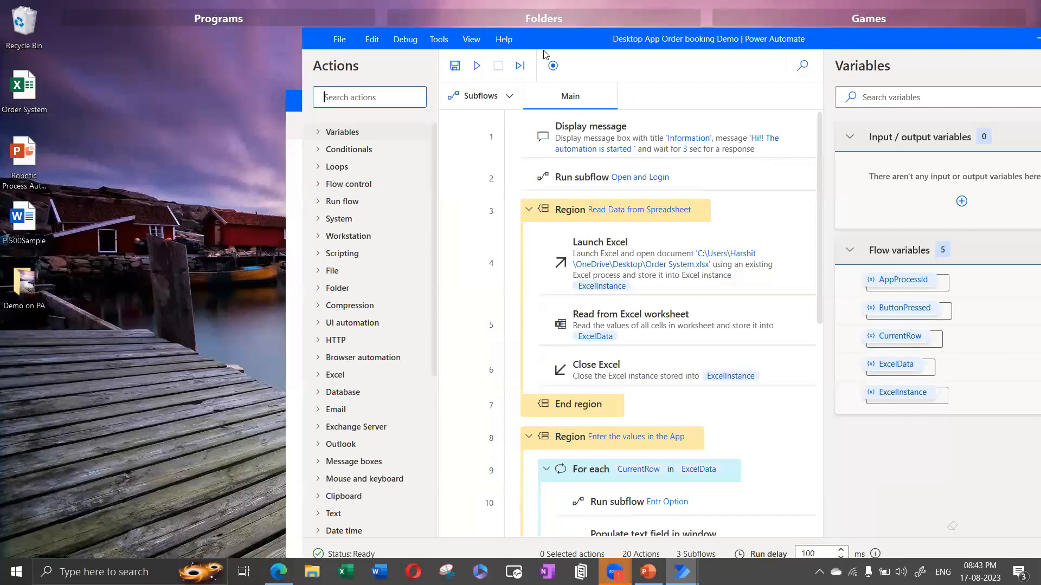
pyautogui.click(477, 66)
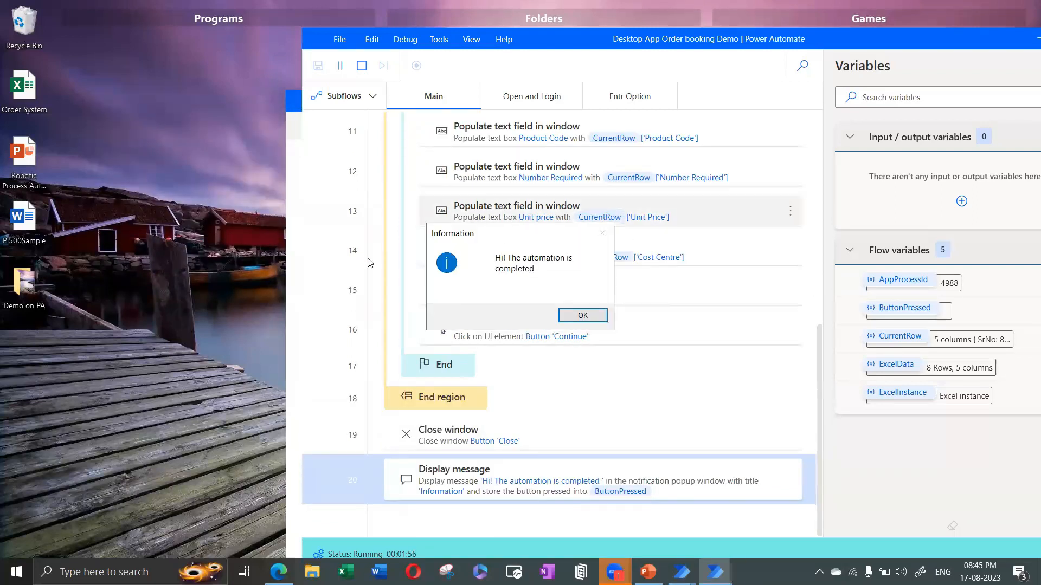
# Step: Confirm the 'Hi! The automation is completed' message once the run finishes
pyautogui.click(585, 314)
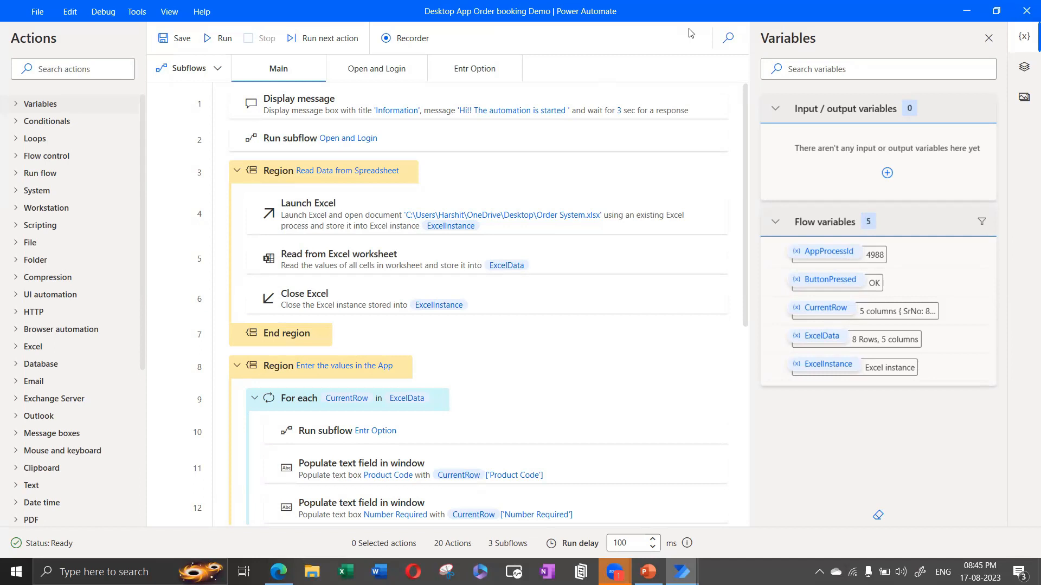
# Step: Switch to Edge and bring up the Slack my-rpa-project channel tab with Ctrl+Tab
pyautogui.click(266, 570)
pyautogui.hotkey('ctrl', 'Tab')
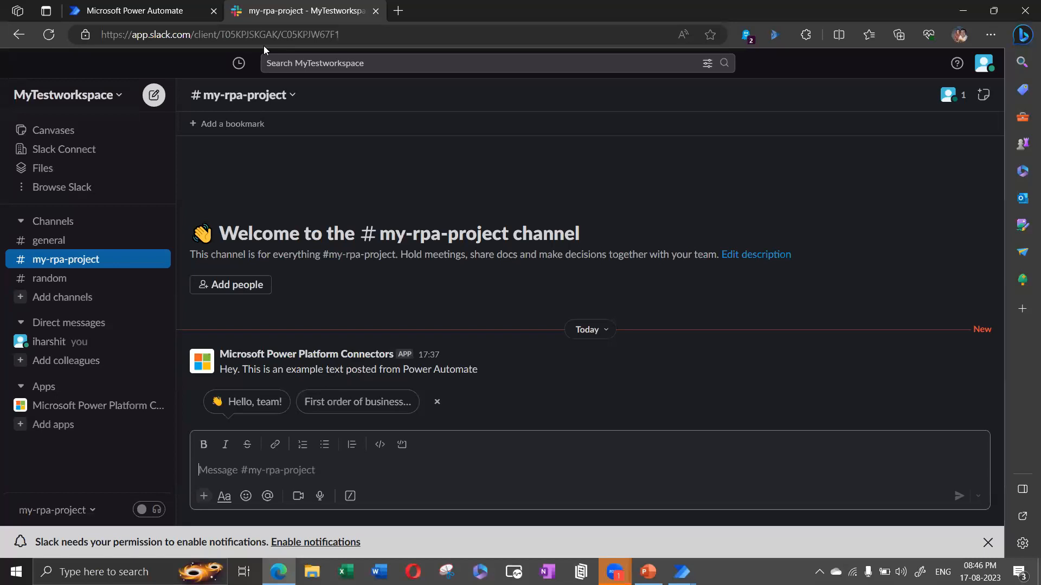
# Step: Go from the Power Automate home page through My flows to the Create page
pyautogui.click(126, 5)
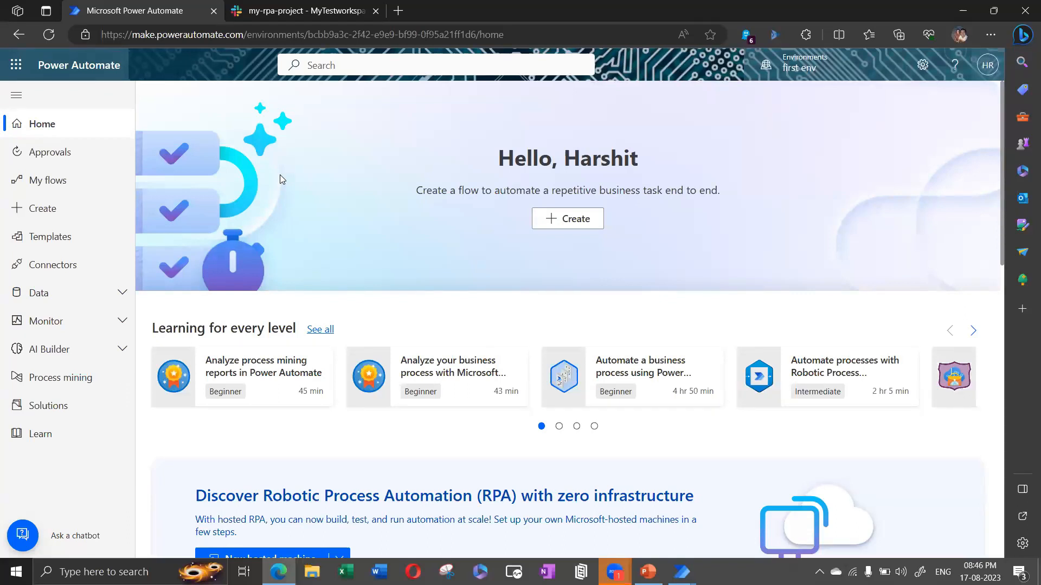
pyautogui.click(59, 188)
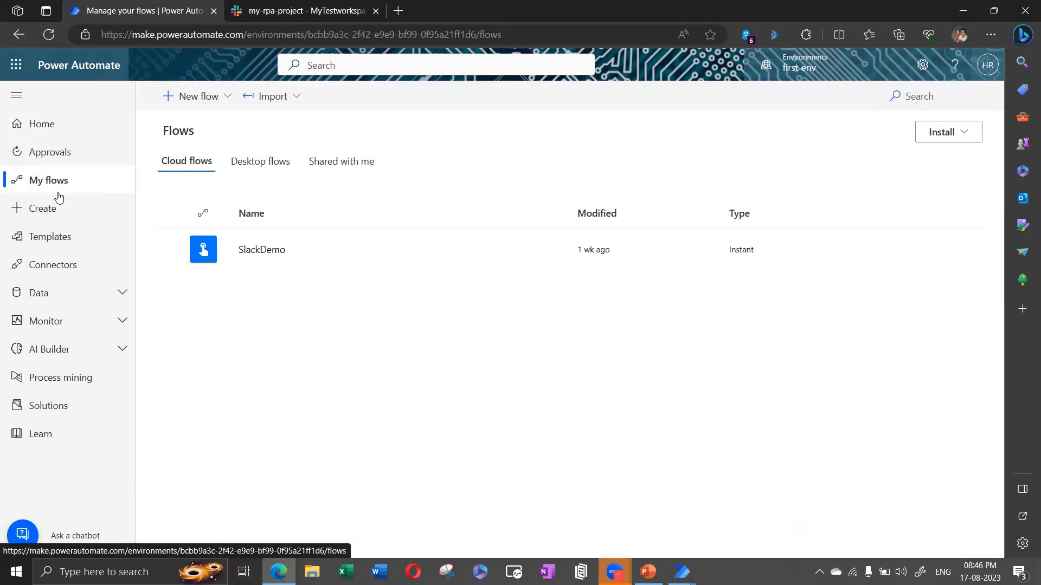
pyautogui.click(59, 210)
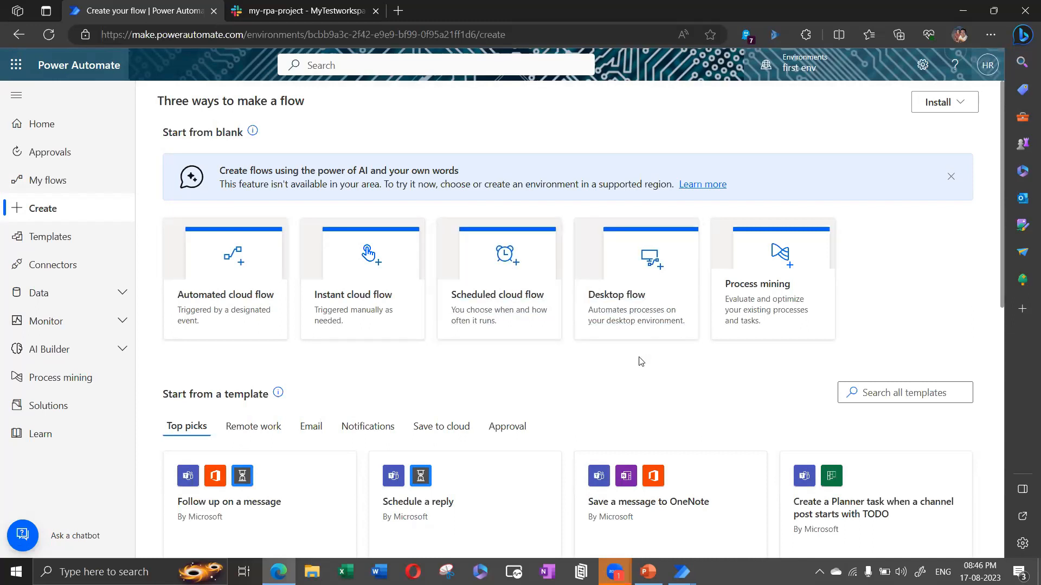
# Step: Glance at the desktop flow editor, then open My flows in the web portal
pyautogui.click(681, 572)
pyautogui.click(759, 512)
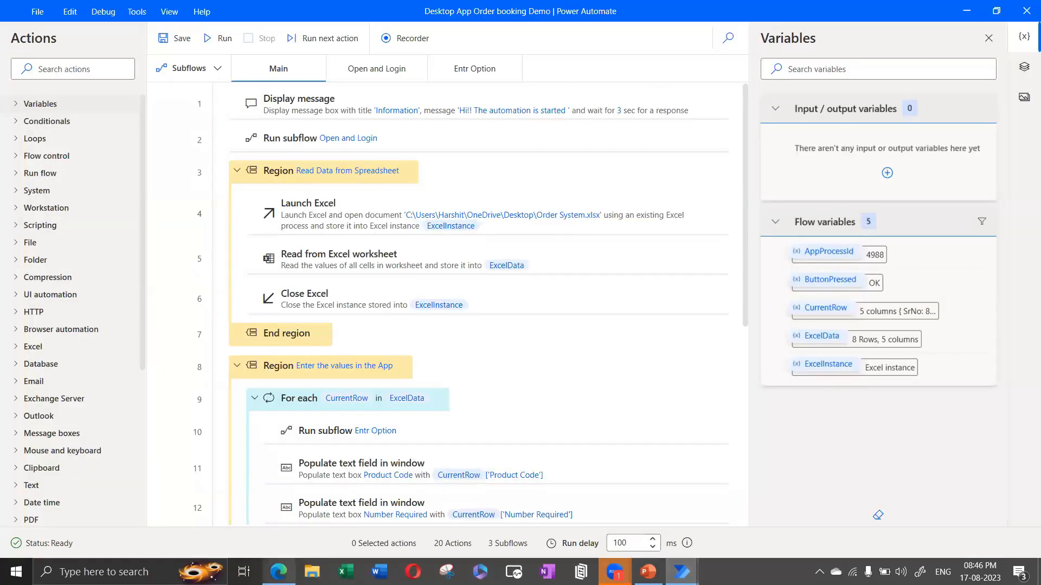
pyautogui.click(279, 572)
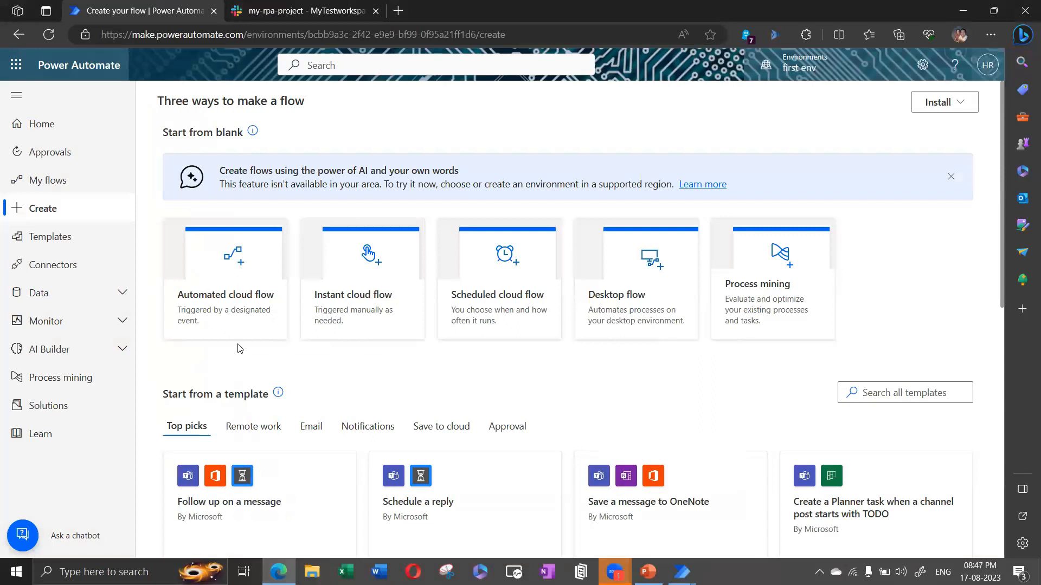
pyautogui.click(63, 173)
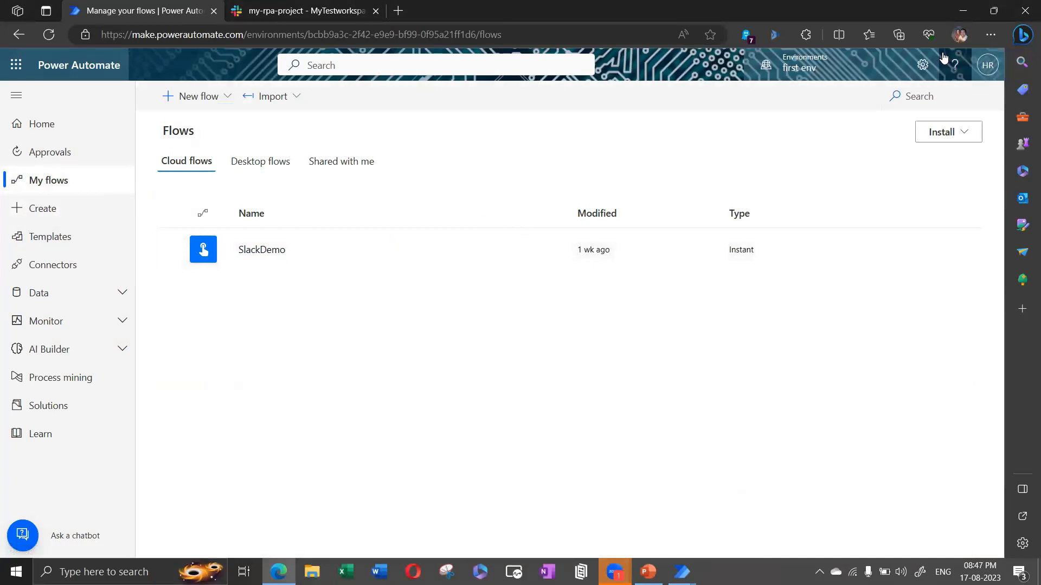
# Step: Restore down the browser, then open and close a private browsing window
pyautogui.click(993, 11)
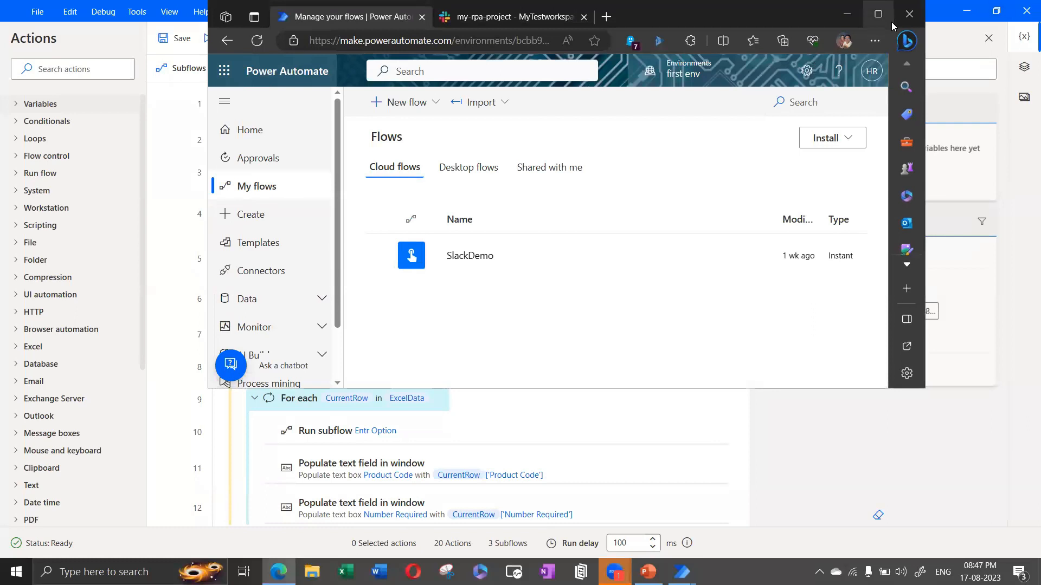
pyautogui.click(874, 40)
pyautogui.click(705, 108)
pyautogui.click(916, 23)
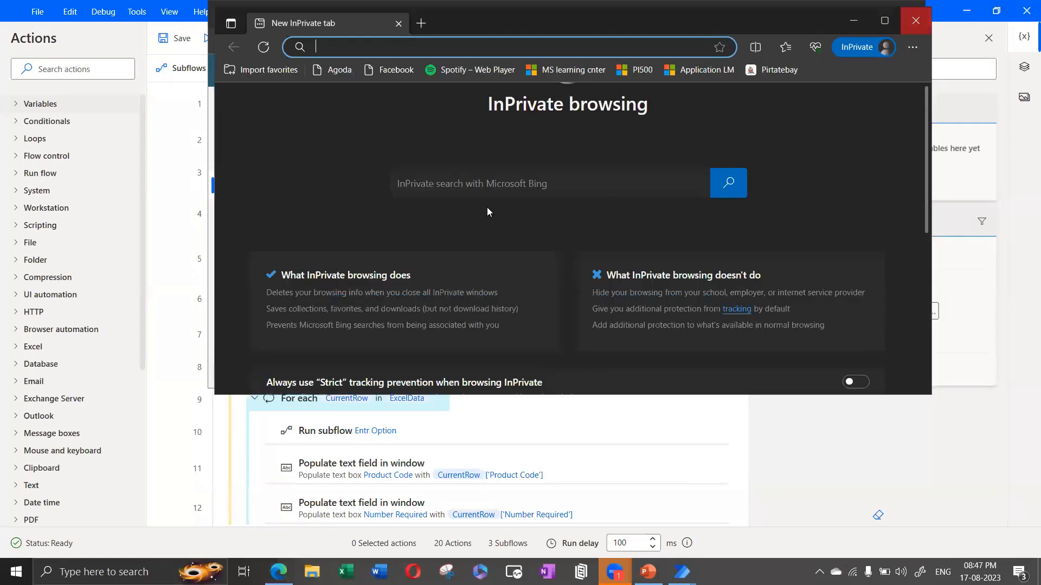
# Step: Open SlackDemo in edit mode, maximize Edge, and peek at the Slack tab before returning
pyautogui.click(475, 255)
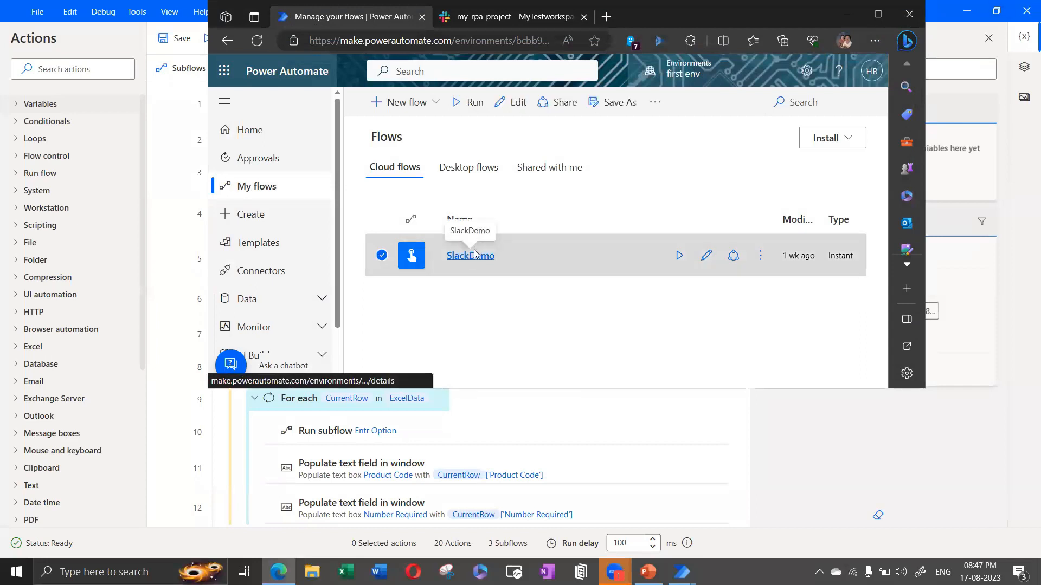
pyautogui.click(378, 102)
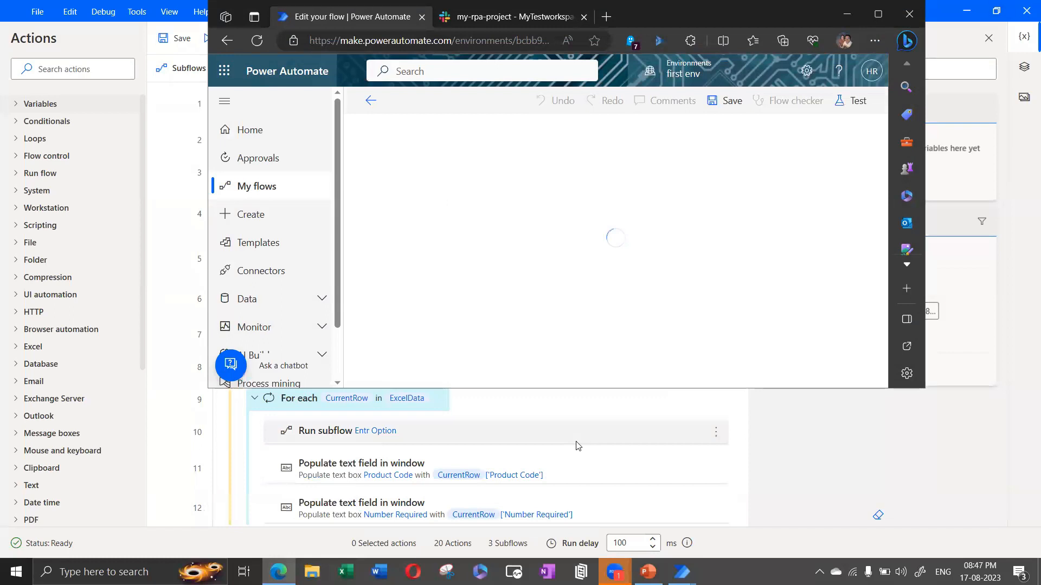
pyautogui.click(278, 572)
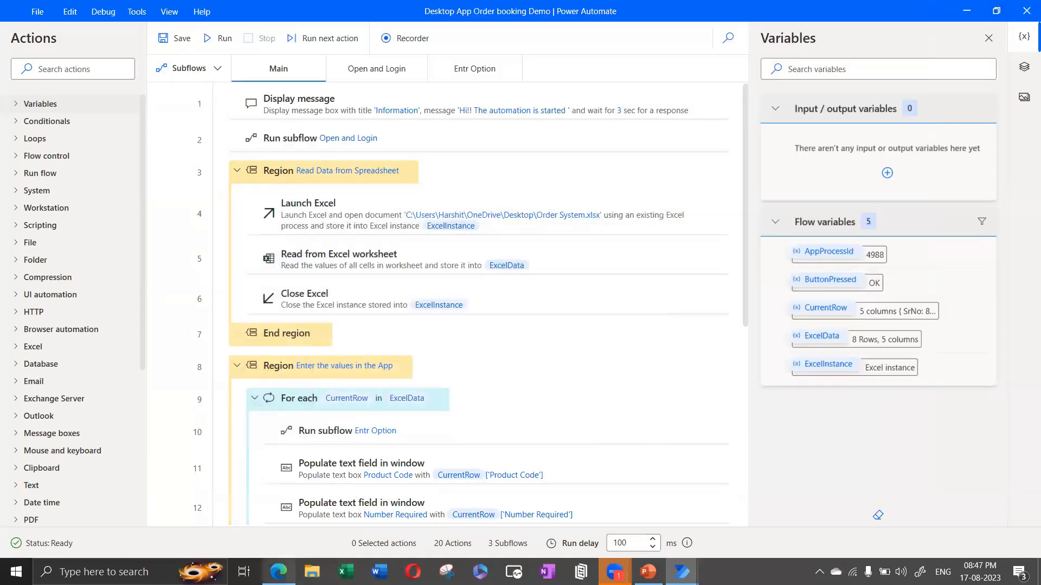
pyautogui.click(278, 572)
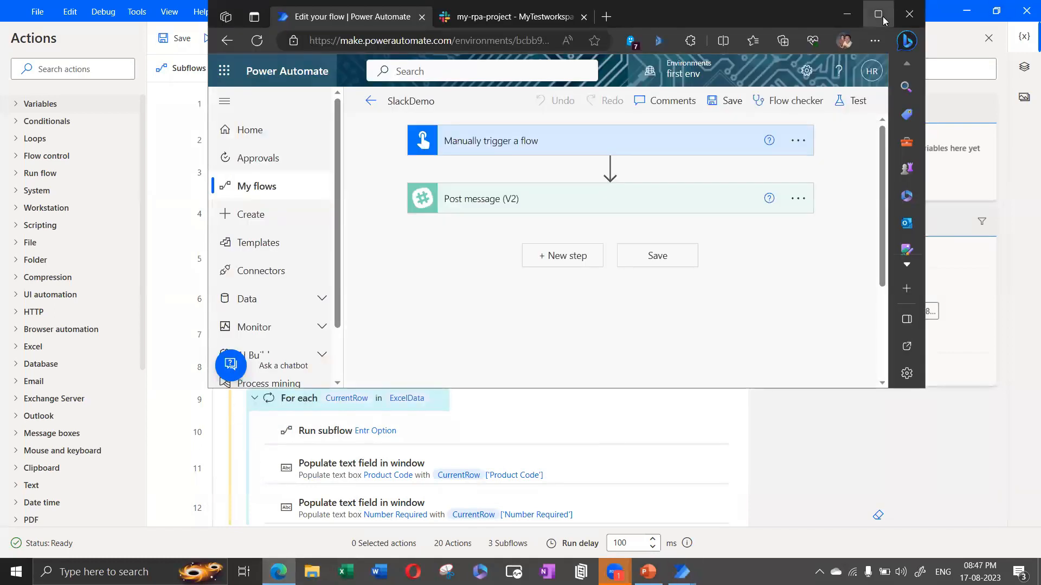
pyautogui.click(878, 15)
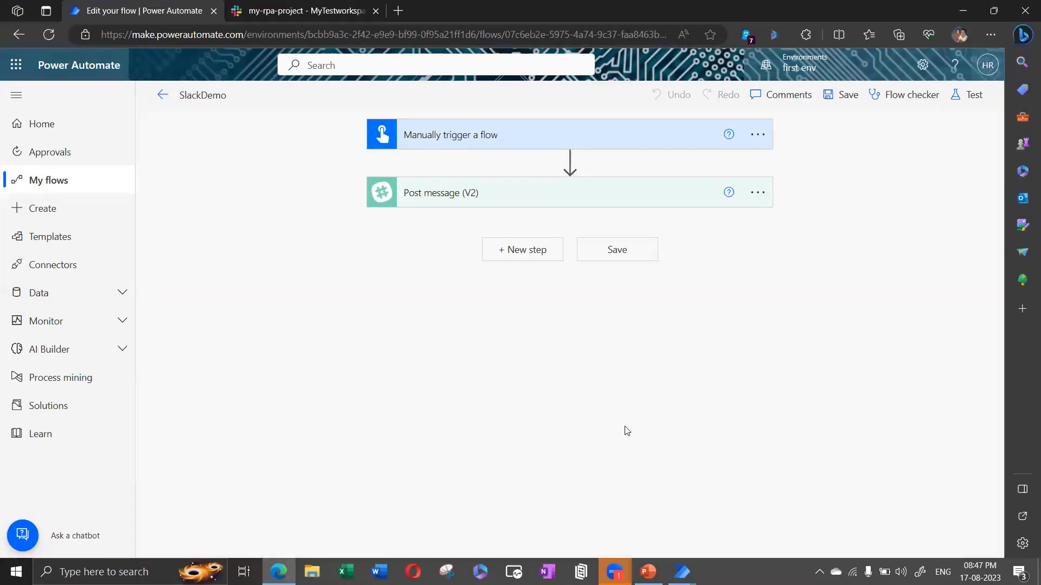
pyautogui.click(306, 11)
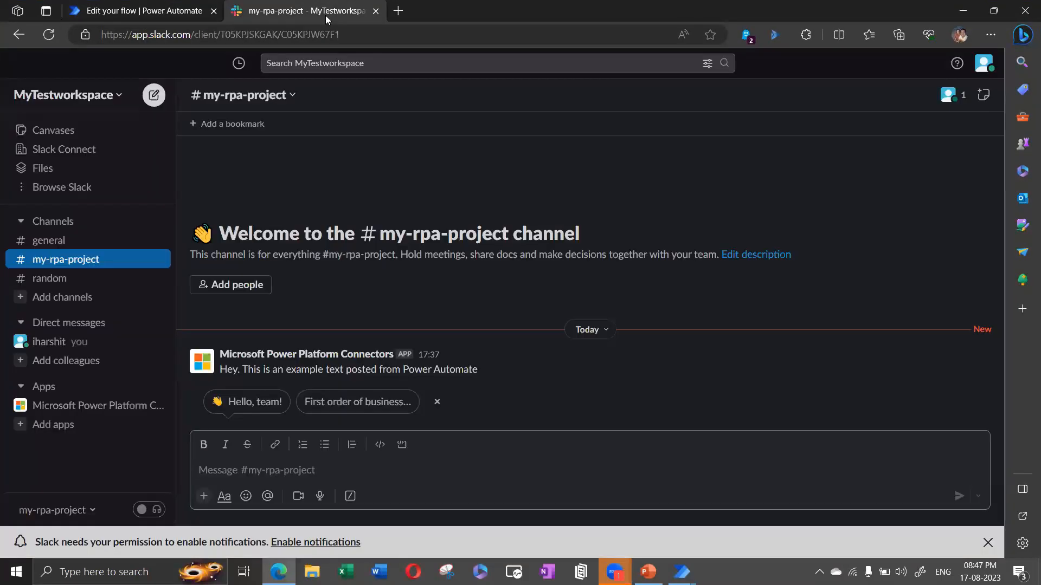
pyautogui.click(151, 13)
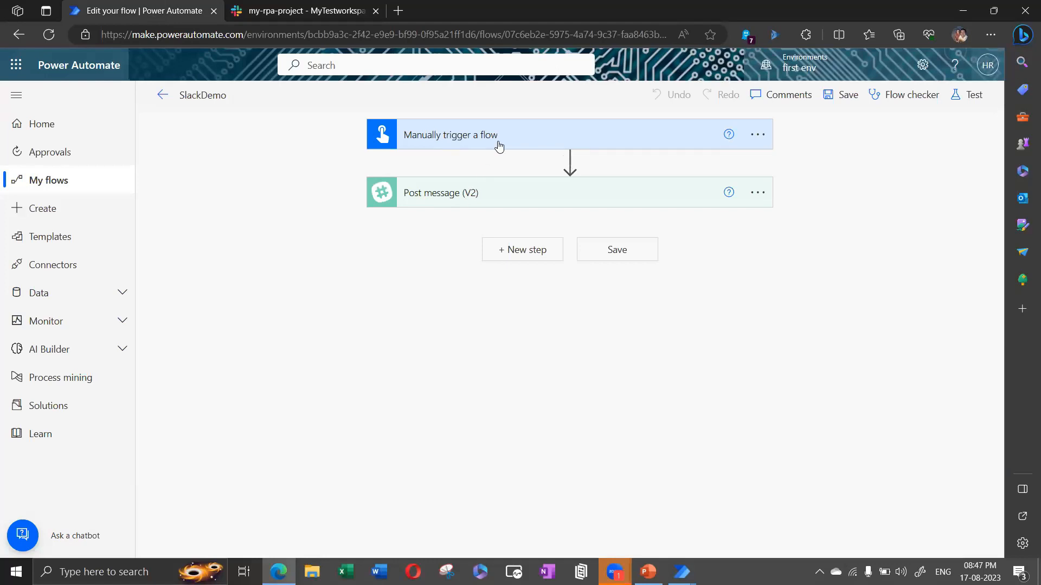
# Step: Add a new step after Post message and scroll through the available triggers
pyautogui.click(517, 250)
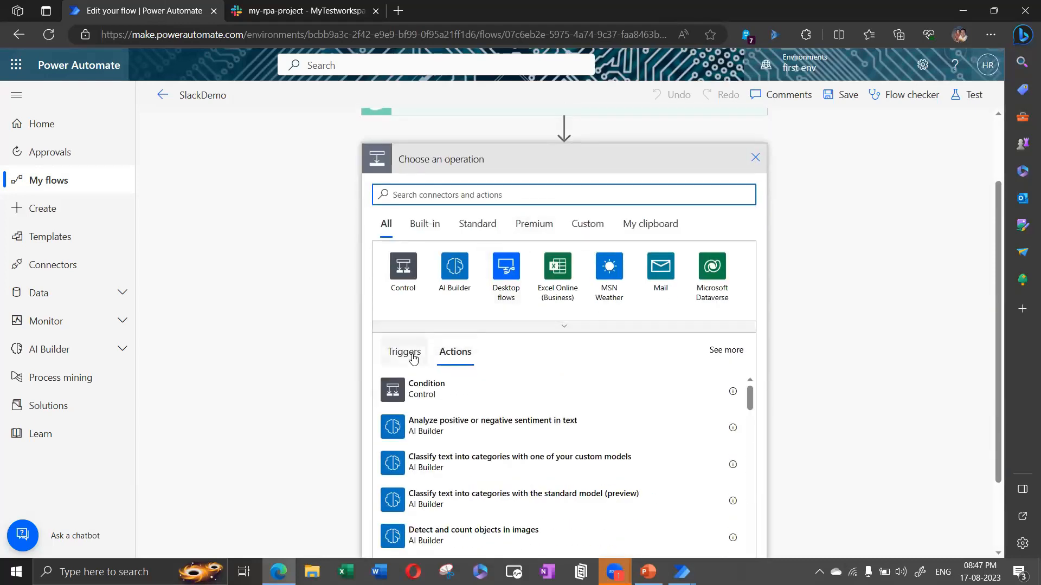
pyautogui.click(412, 356)
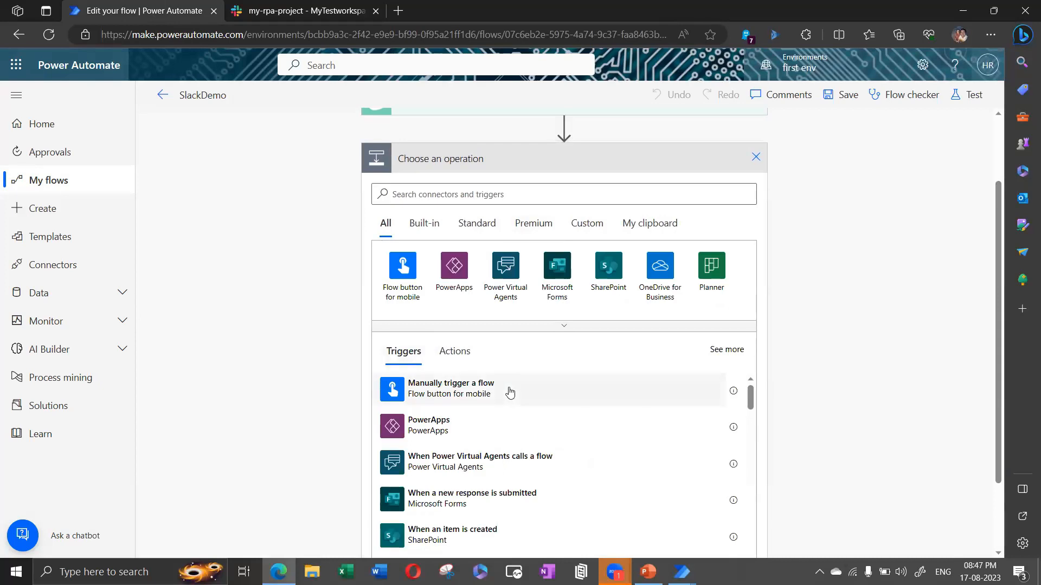
pyautogui.scroll(-2, 510, 391)
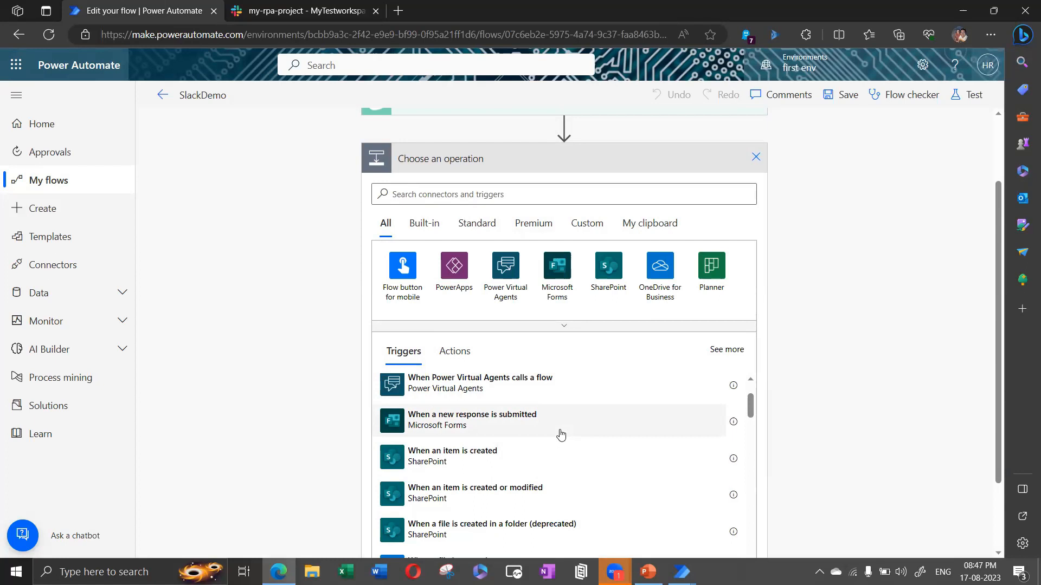
pyautogui.scroll(-5, 559, 438)
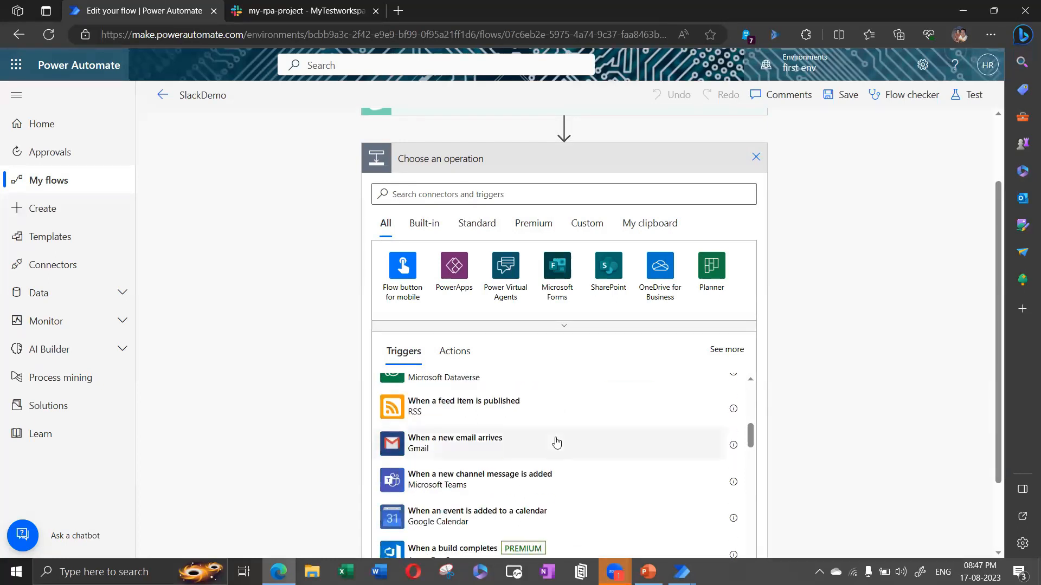
pyautogui.scroll(-1, 556, 443)
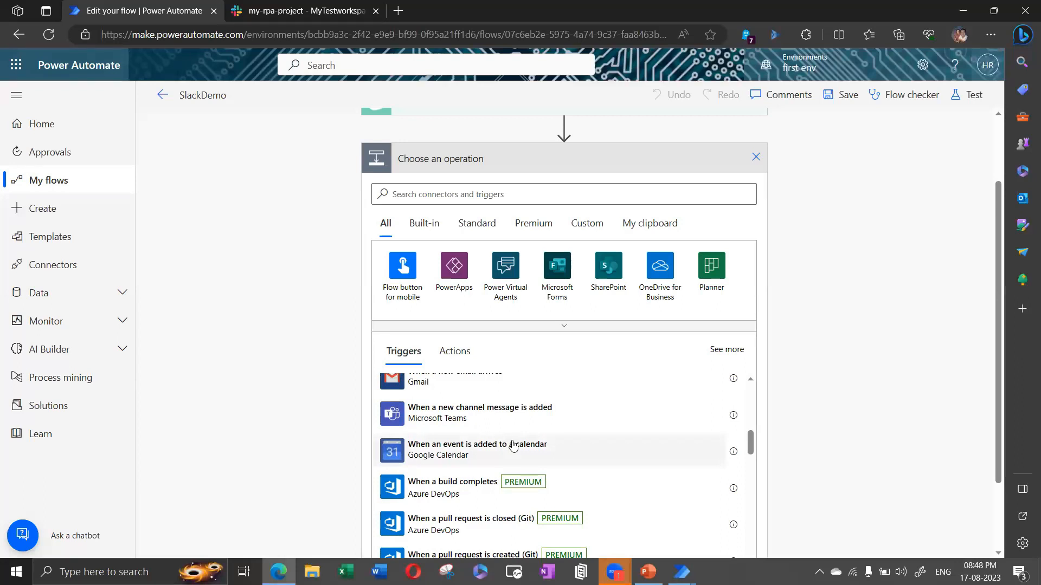
pyautogui.scroll(-1, 512, 446)
pyautogui.scroll(10, 511, 446)
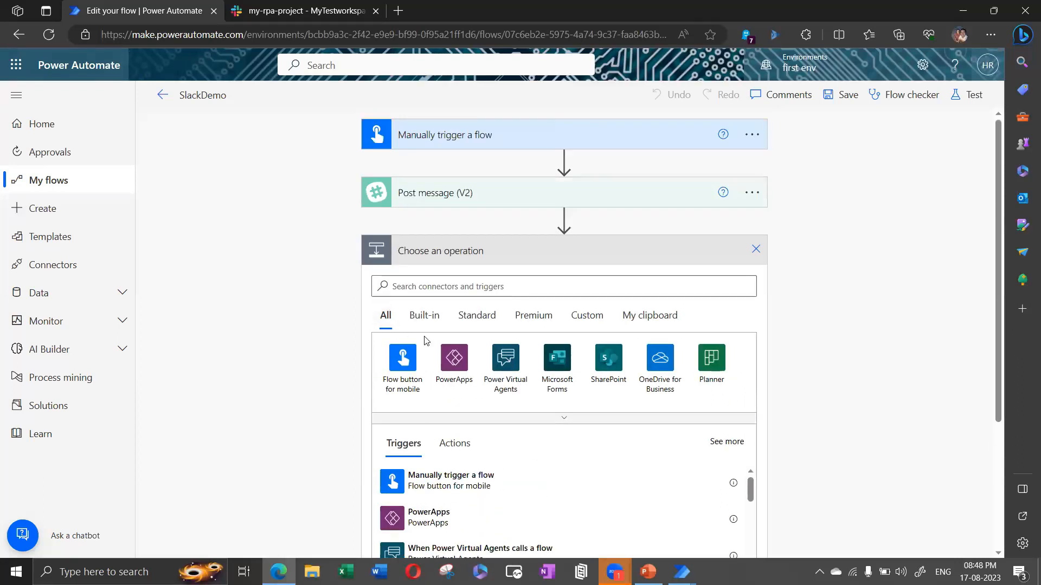
# Step: Browse actions and the Office 365 Users connector, cancel, then expand Post message (V2)
pyautogui.click(453, 445)
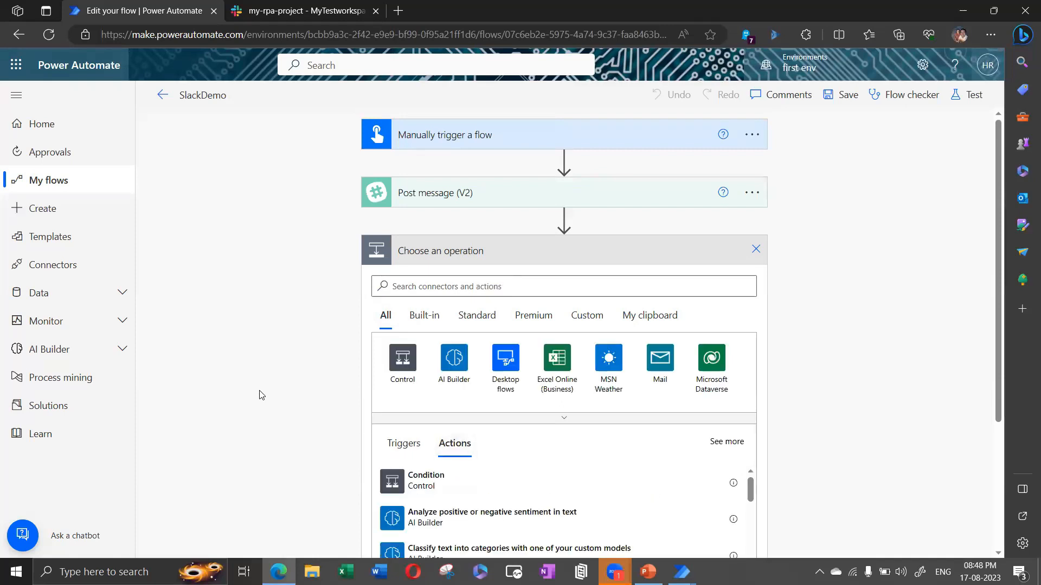
pyautogui.scroll(-3, 259, 395)
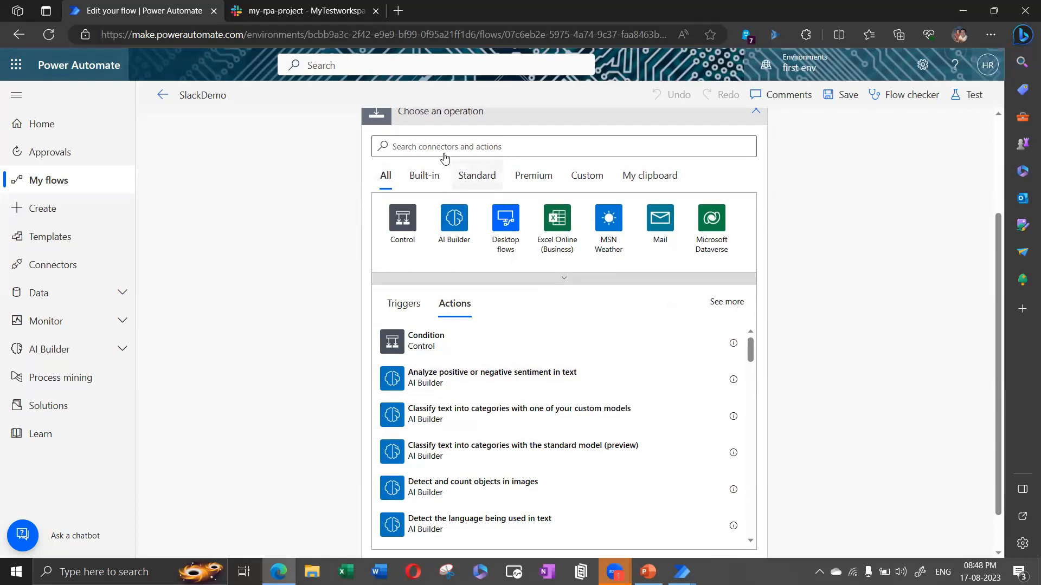
pyautogui.click(564, 279)
pyautogui.click(564, 281)
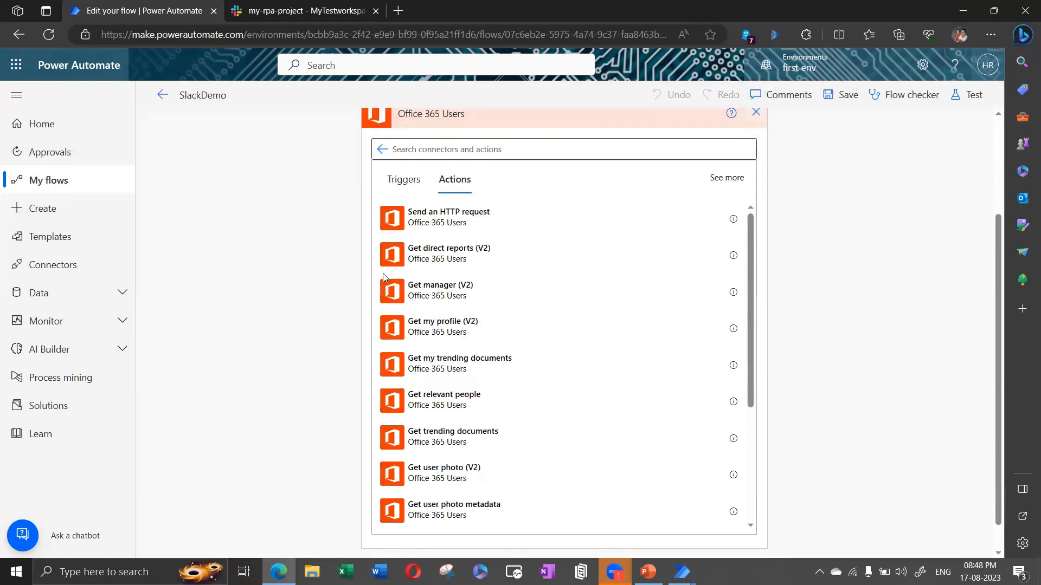
pyautogui.click(509, 252)
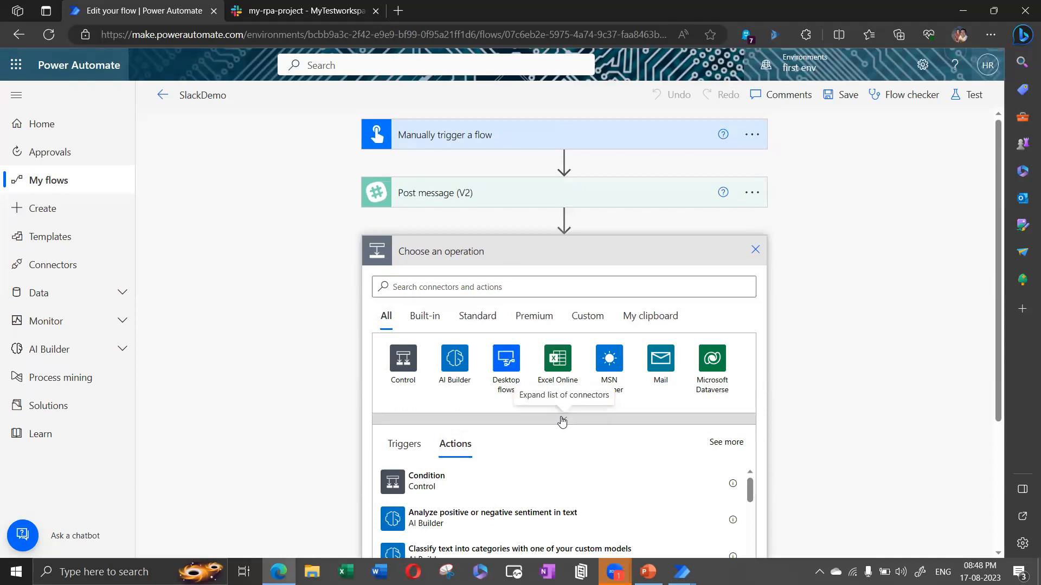
pyautogui.click(562, 421)
pyautogui.scroll(-1, 543, 413)
pyautogui.scroll(1, 543, 413)
pyautogui.scroll(-2, 797, 343)
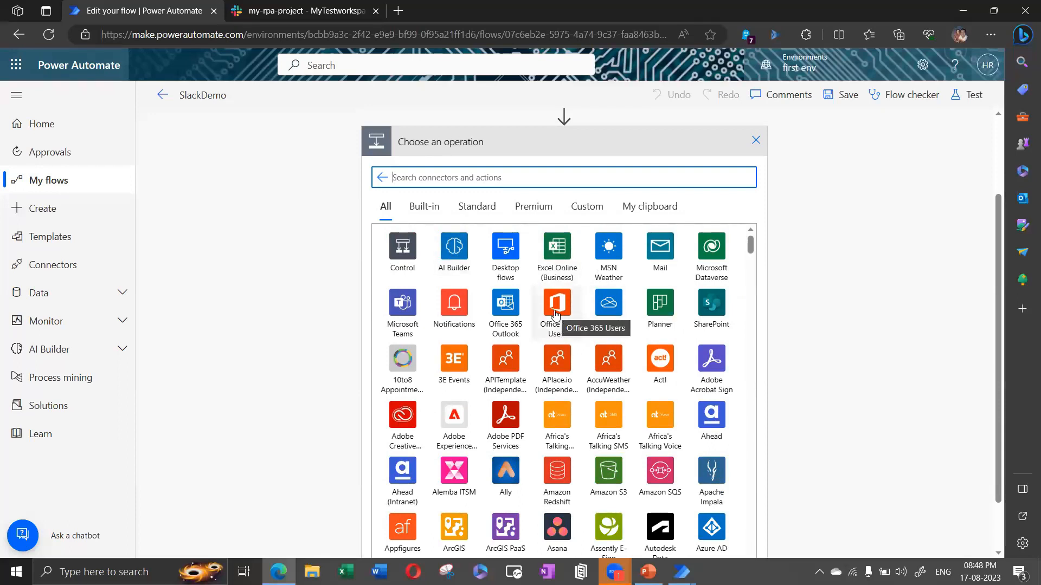
pyautogui.click(845, 224)
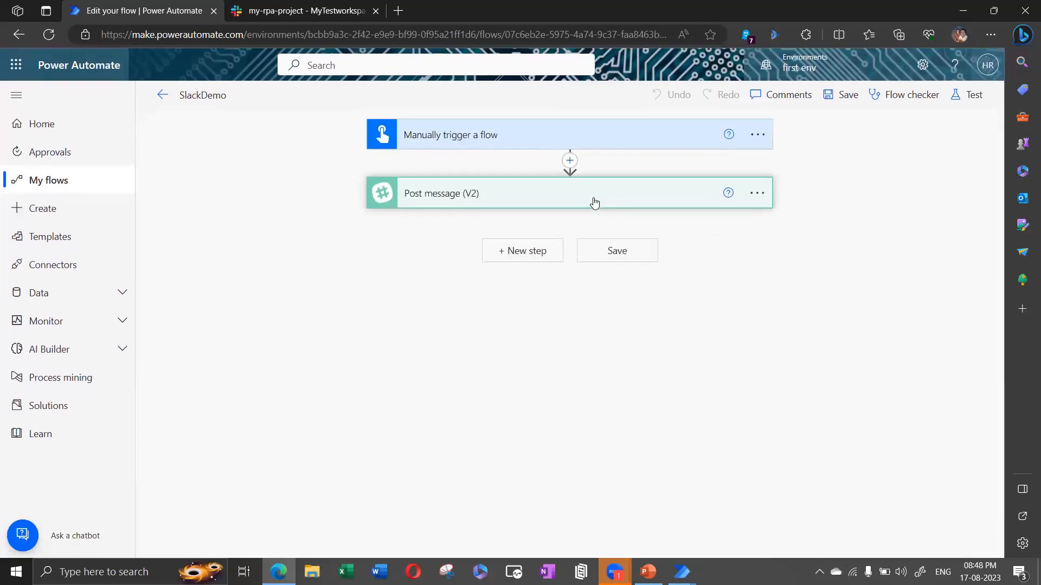
pyautogui.click(594, 202)
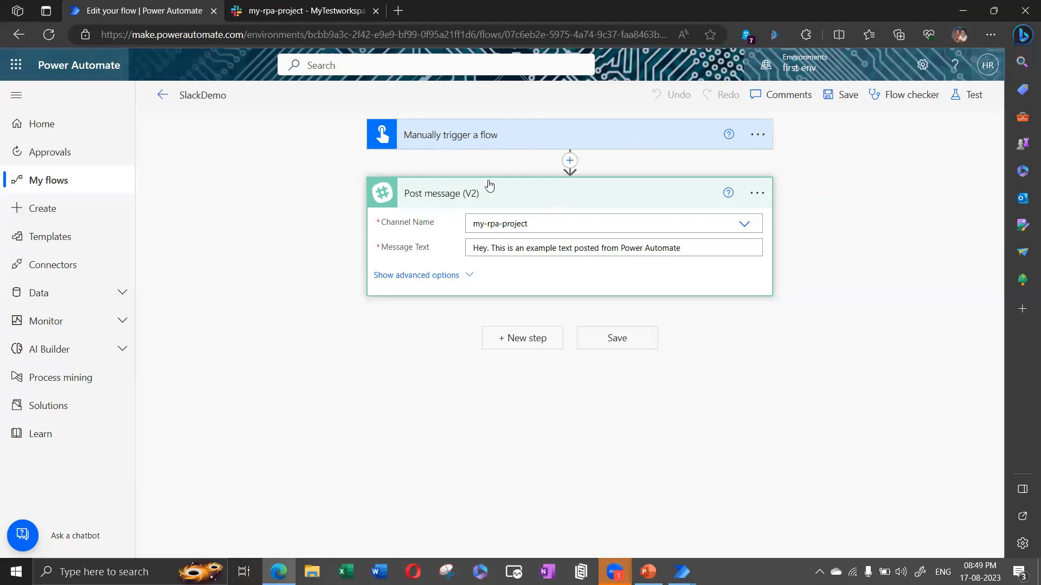
# Step: Bring the Desktop App Order booking Demo designer back on screen from the taskbar preview
pyautogui.moveTo(682, 572)
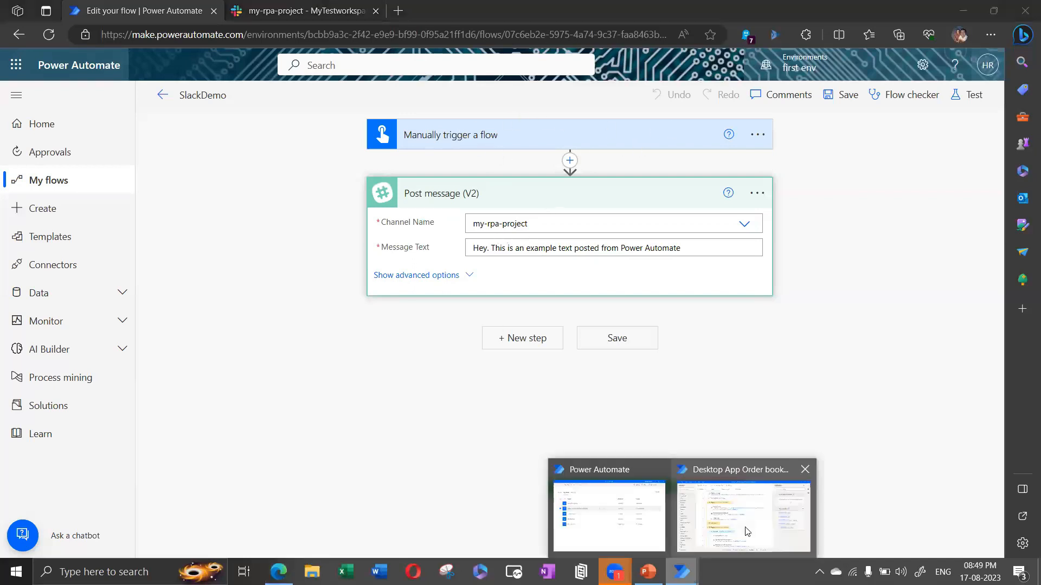
pyautogui.click(747, 529)
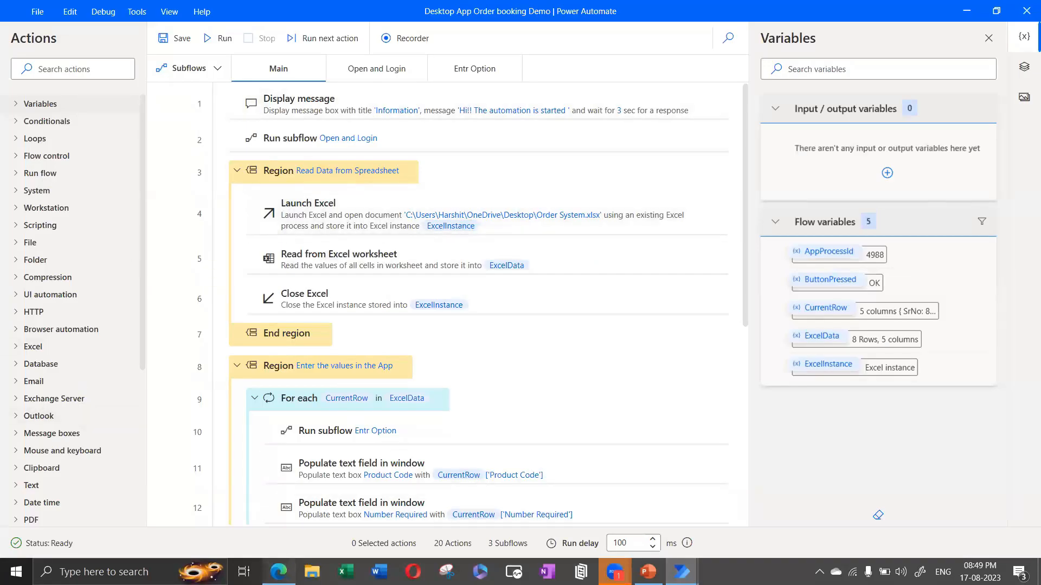
# Step: Bring the SlackDemo editor back in Edge, then switch to the Slack my-rpa-project tab
pyautogui.click(278, 571)
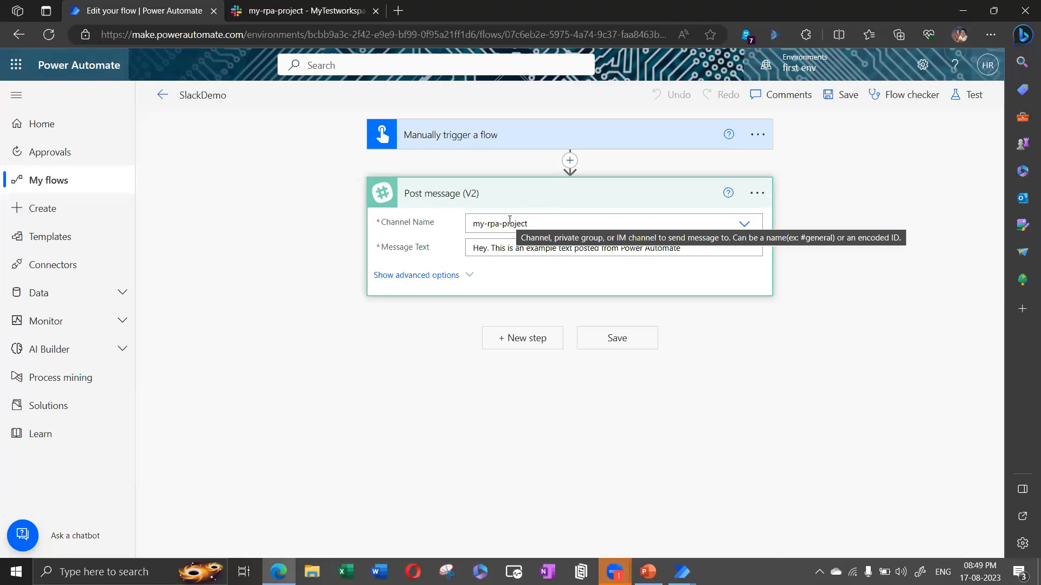
pyautogui.click(328, 9)
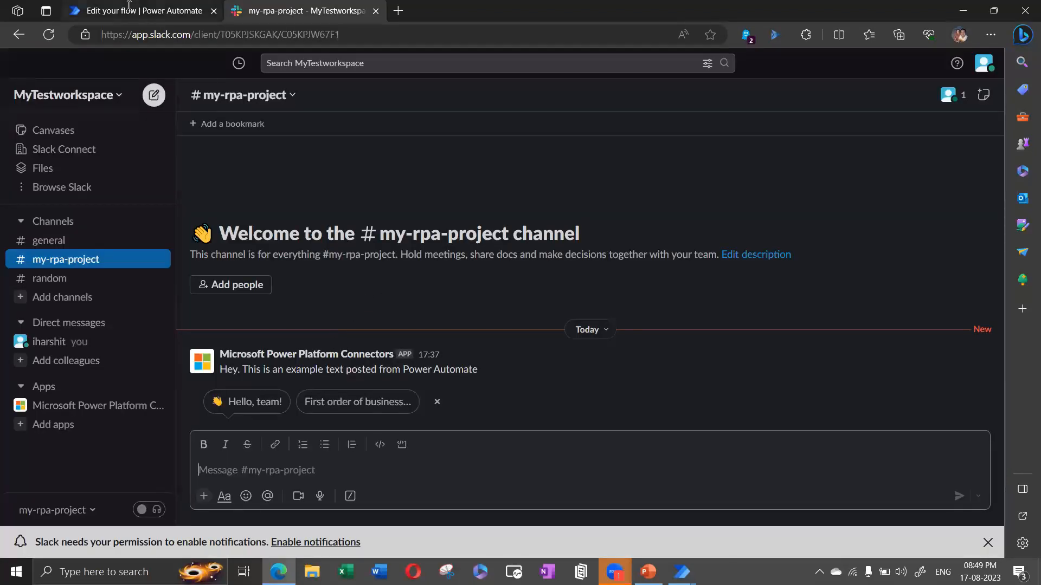
# Step: Run a manual test of SlackDemo with the Yes/No input turned on
pyautogui.click(157, 12)
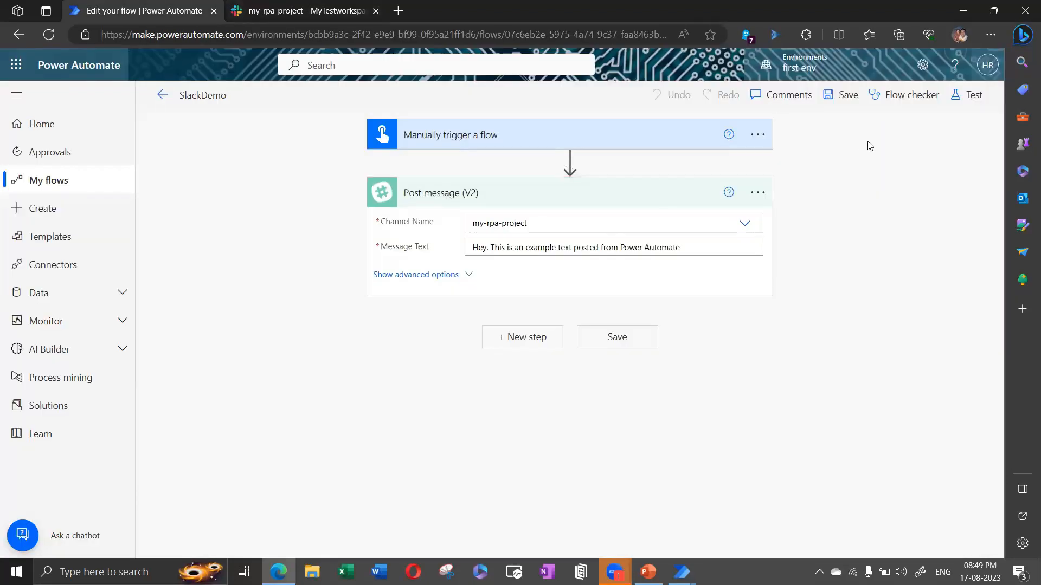
pyautogui.click(970, 95)
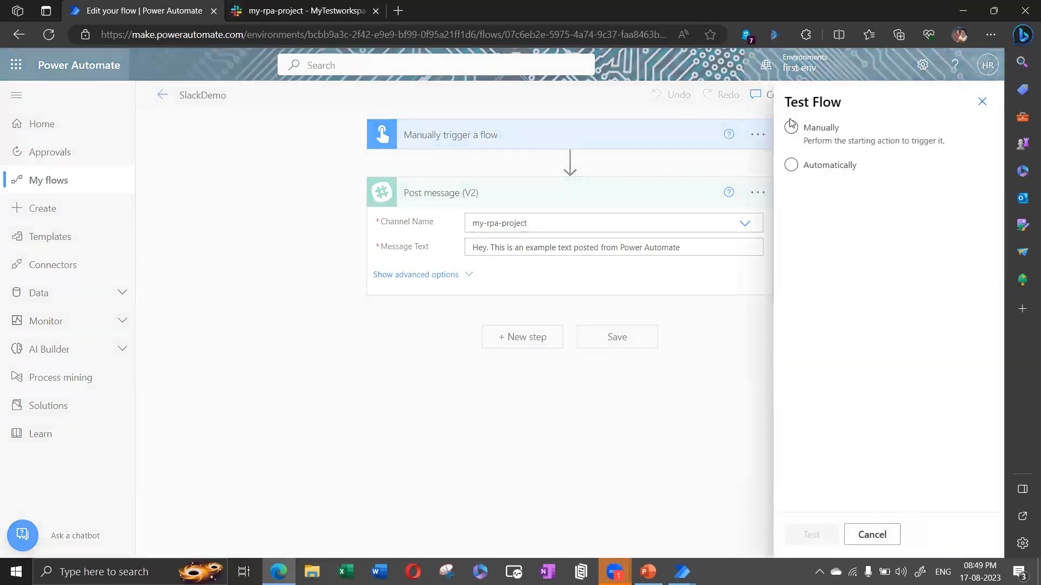
pyautogui.click(812, 535)
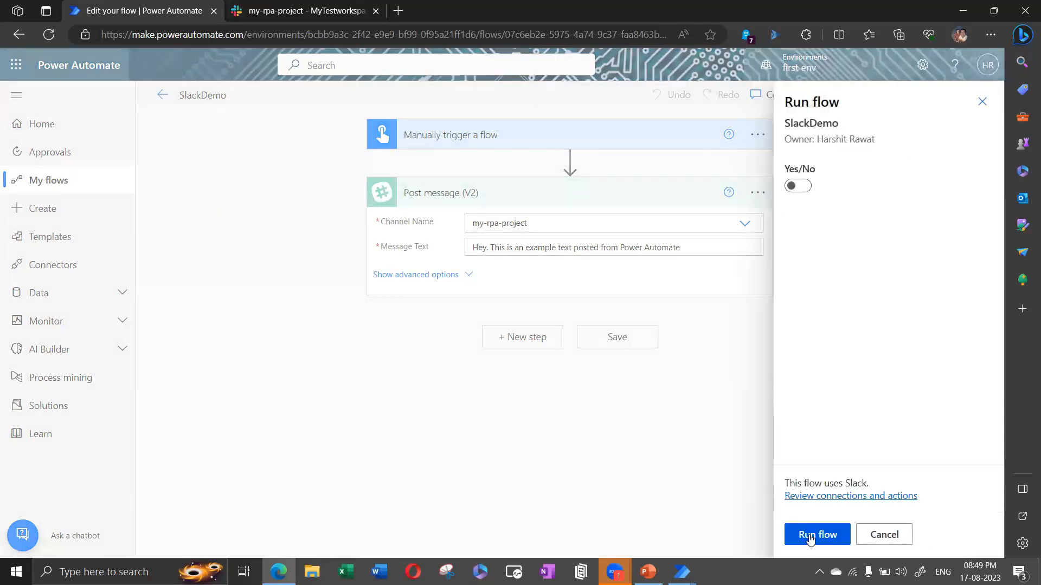
pyautogui.click(796, 186)
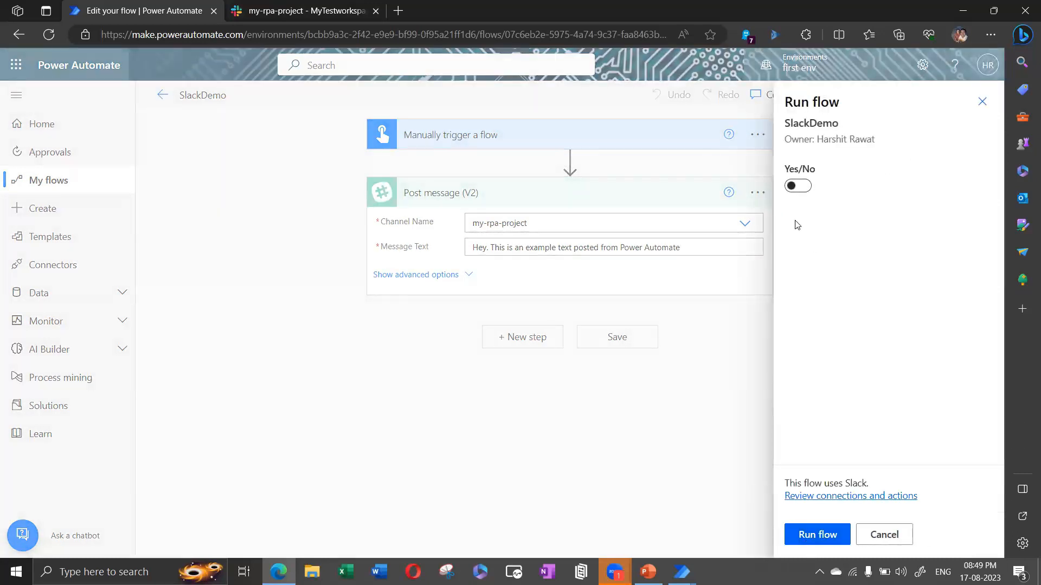
pyautogui.click(818, 540)
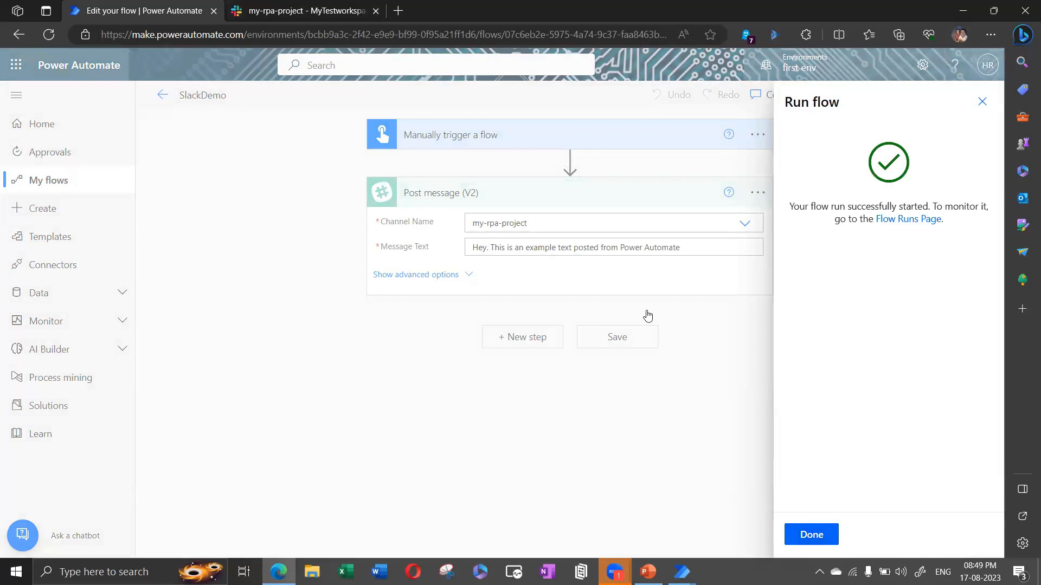
# Step: Confirm the new message in my-rpa-project and the successful run, then open Connectors
pyautogui.click(272, 11)
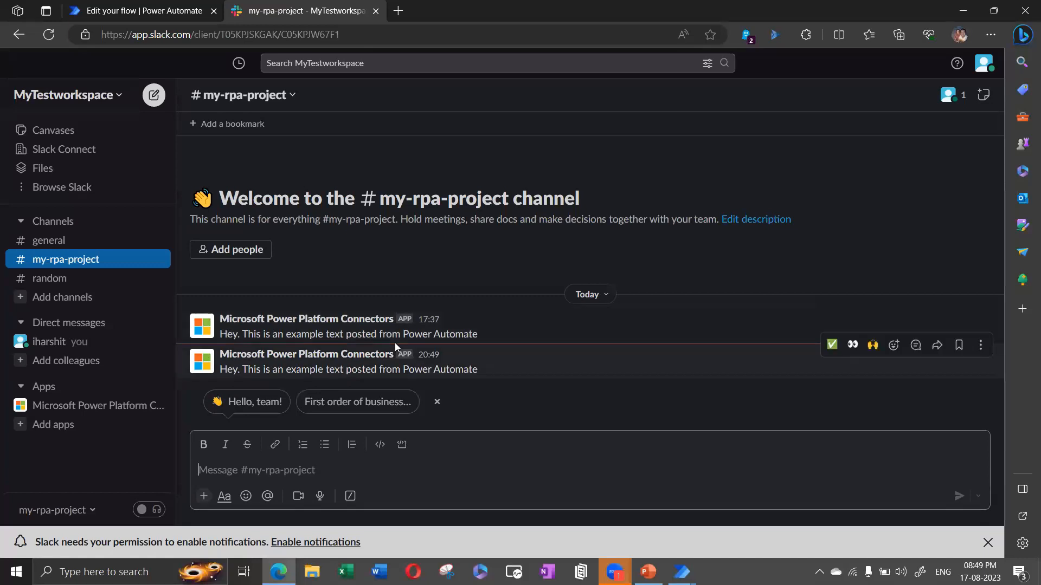
pyautogui.click(152, 12)
pyautogui.click(284, 8)
pyautogui.click(138, 6)
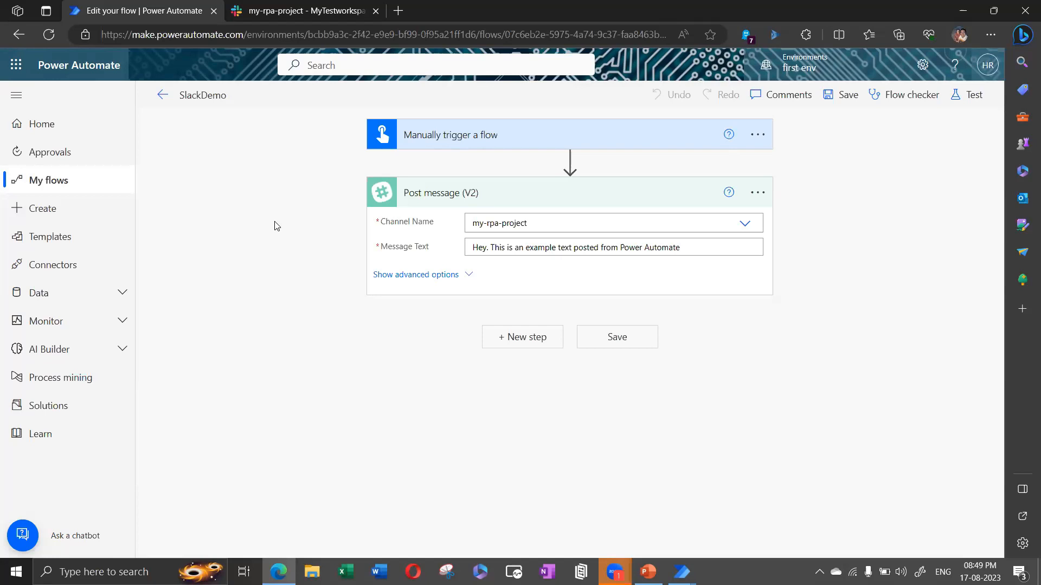
pyautogui.click(60, 265)
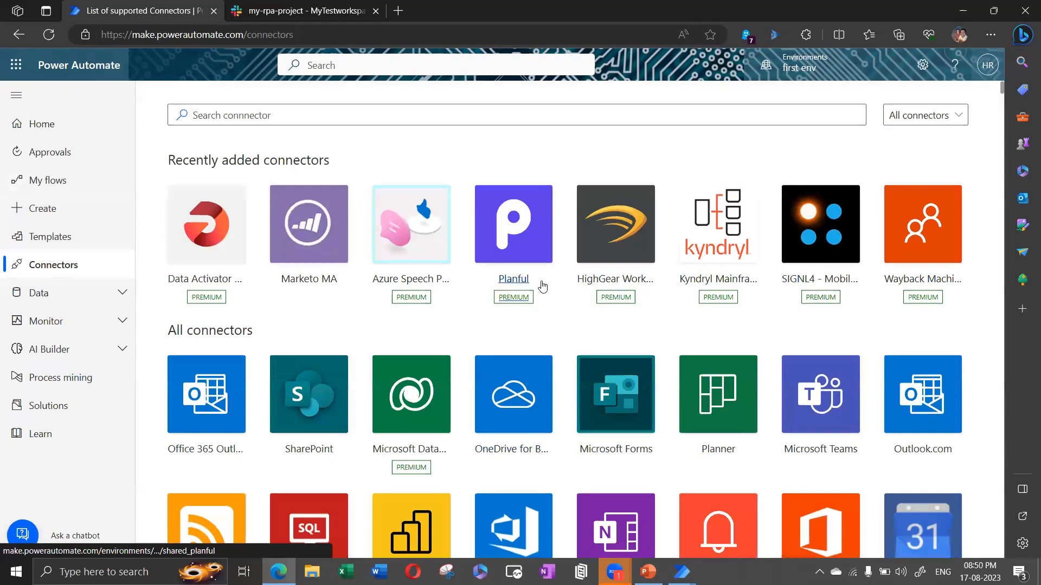
# Step: Scroll the connector tiles, then switch to the Desktop App Order booking Demo flow
pyautogui.scroll(-1, 541, 282)
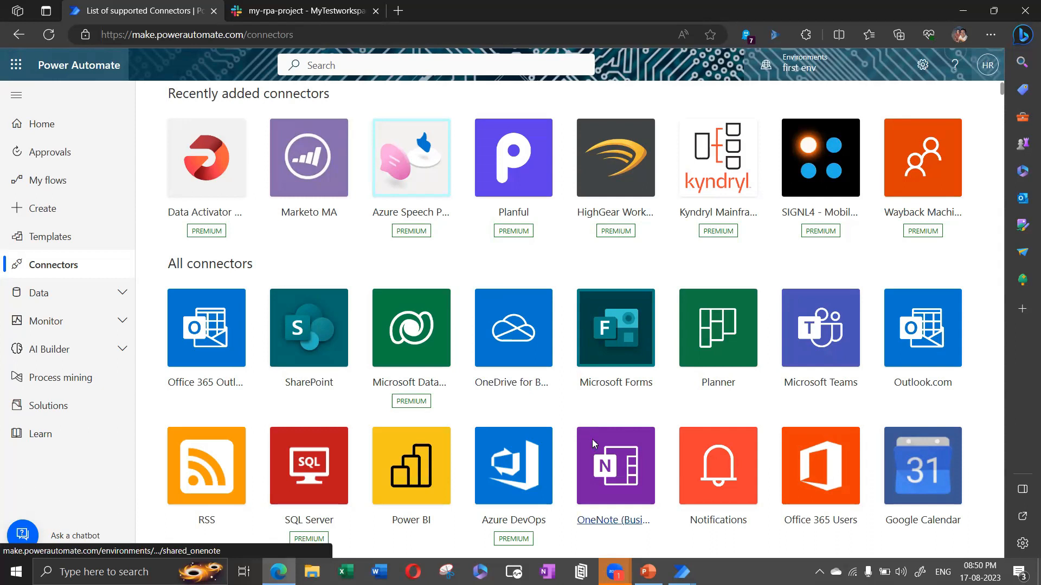
pyautogui.moveTo(682, 572)
pyautogui.click(607, 515)
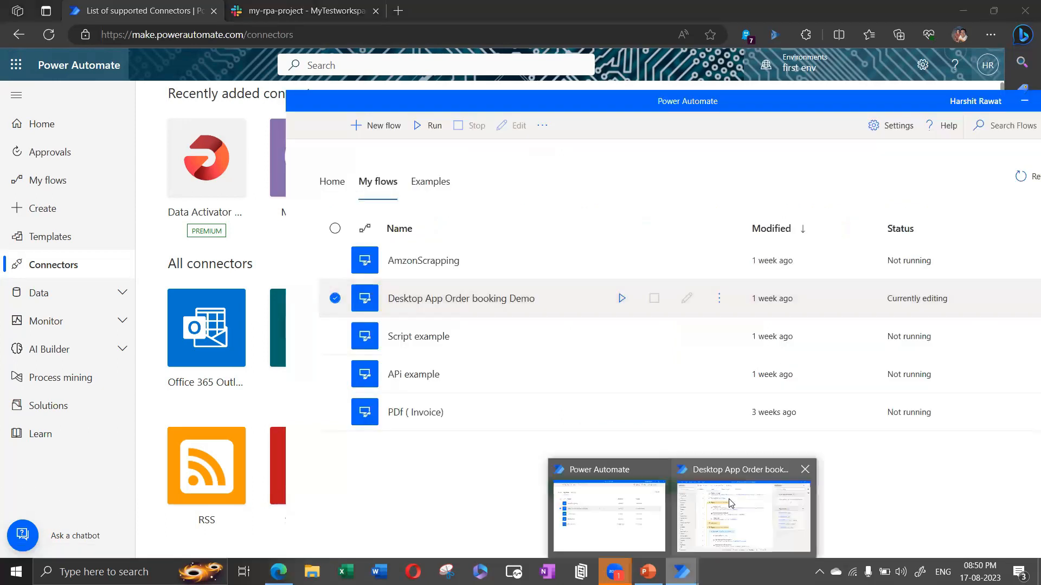
pyautogui.click(731, 503)
# Step: Return to the browser's Connectors page and open the Templates gallery
pyautogui.scroll(-5, 64, 472)
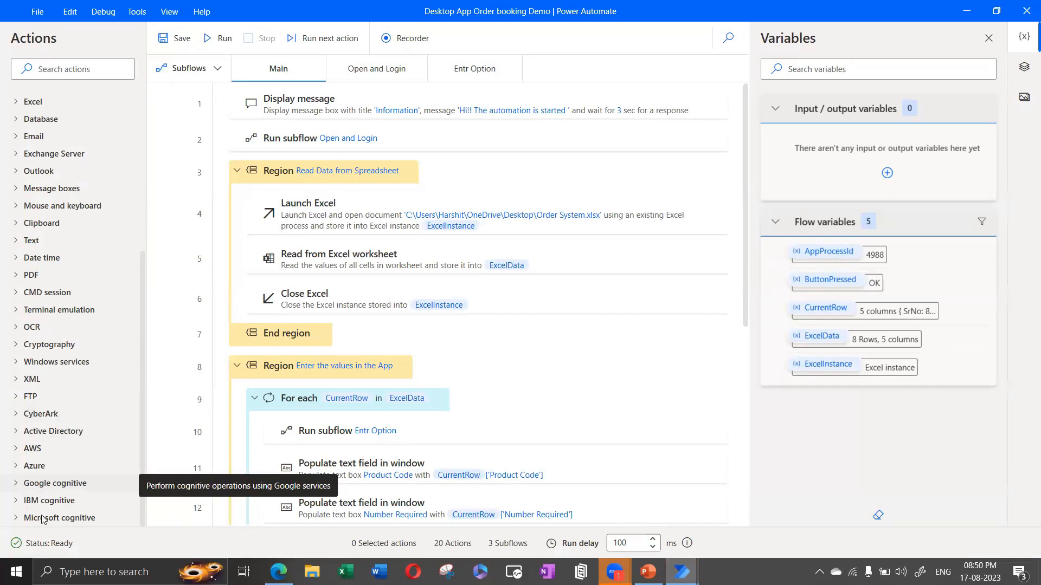
pyautogui.click(278, 572)
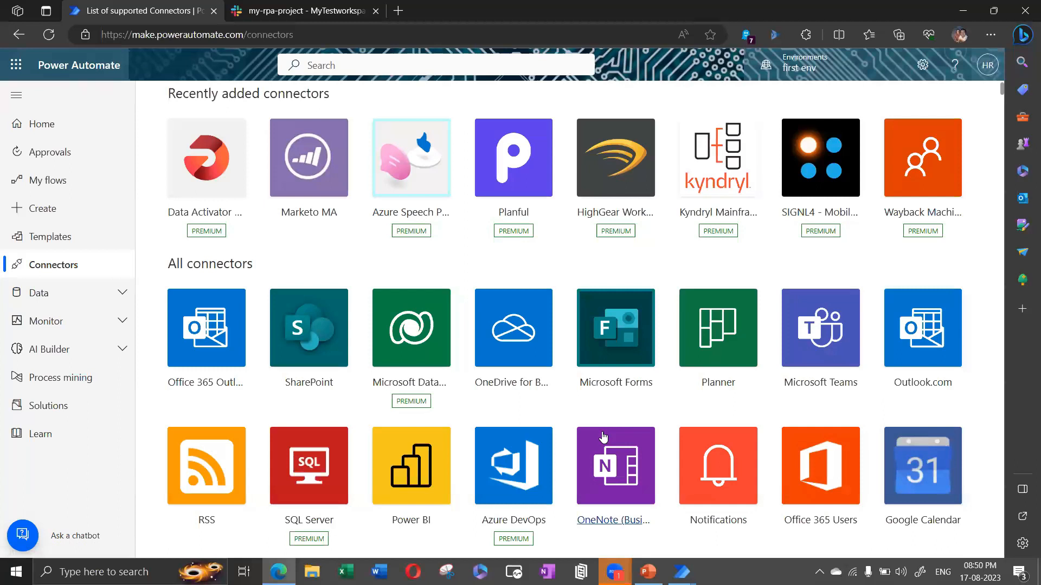
pyautogui.hotkey('alt', 'Tab')
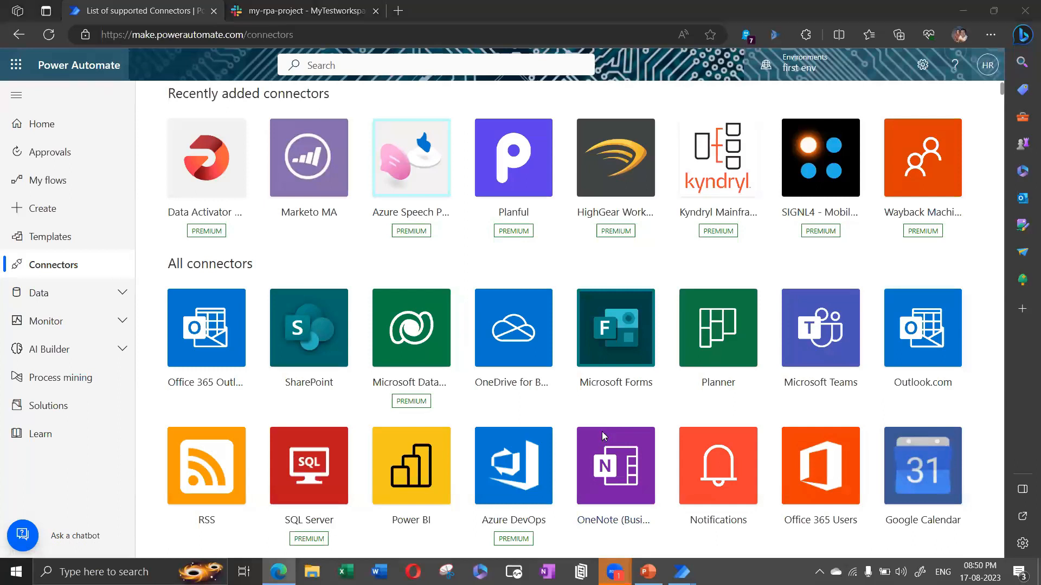
pyautogui.click(472, 4)
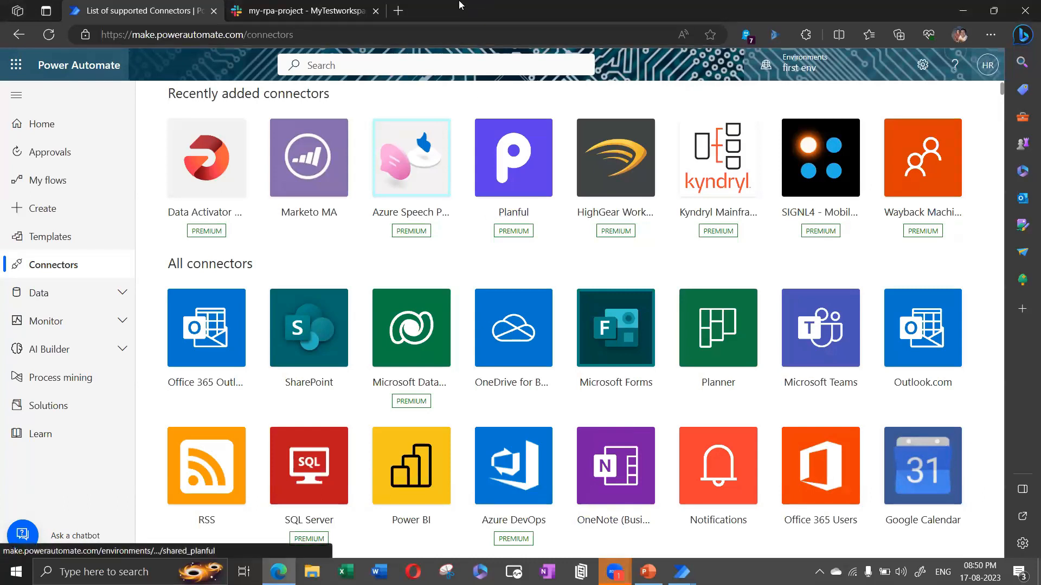
pyautogui.click(60, 236)
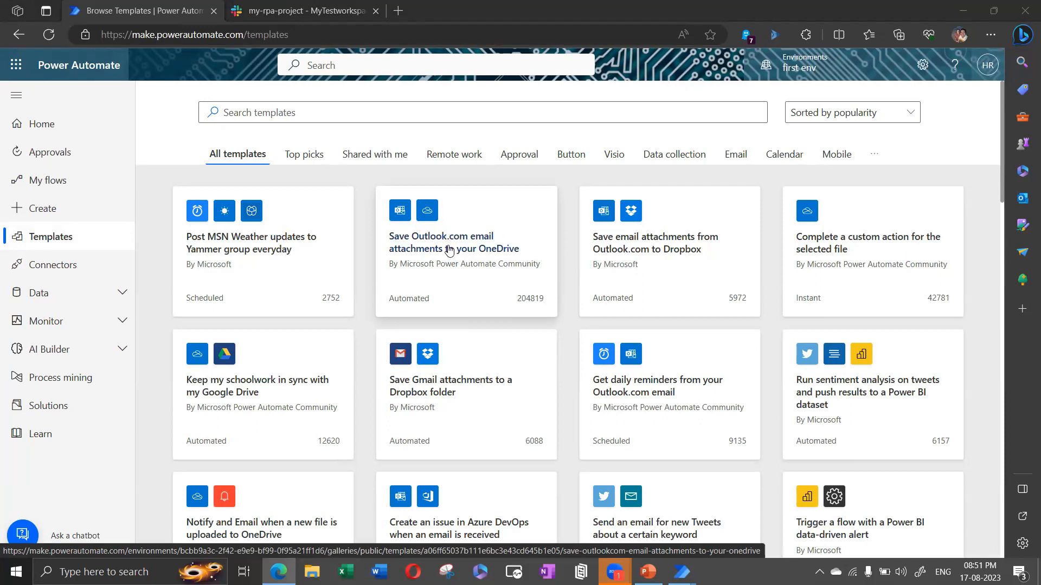
# Step: Review the 'Save Outlook.com email attachments to your OneDrive' template, then go to My flows
pyautogui.click(448, 245)
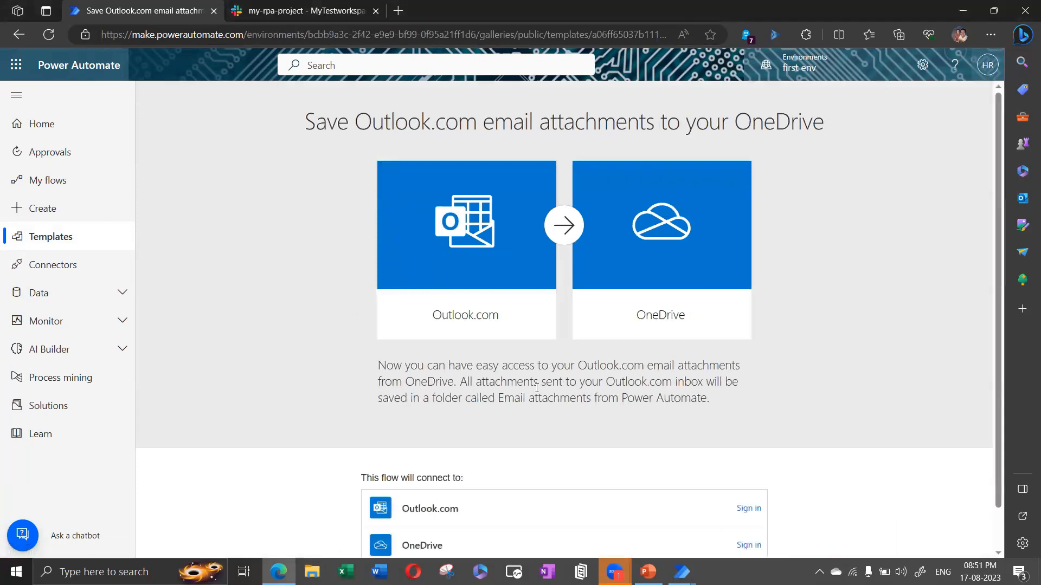
pyautogui.scroll(-2, 536, 388)
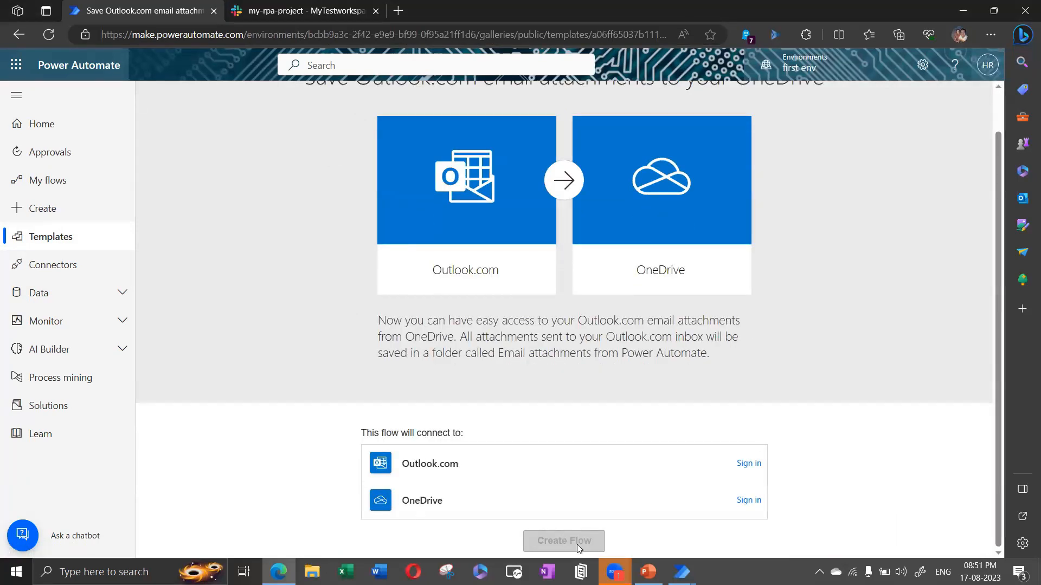
pyautogui.click(60, 182)
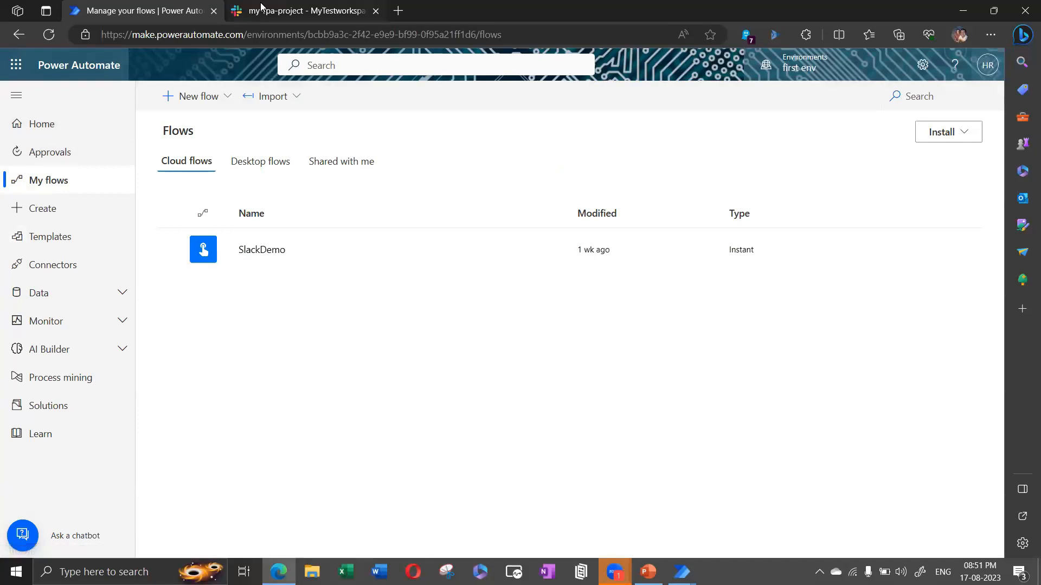
pyautogui.click(325, 11)
# Step: Return to the My flows list and expand AI Builder in the left navigation
pyautogui.click(144, 12)
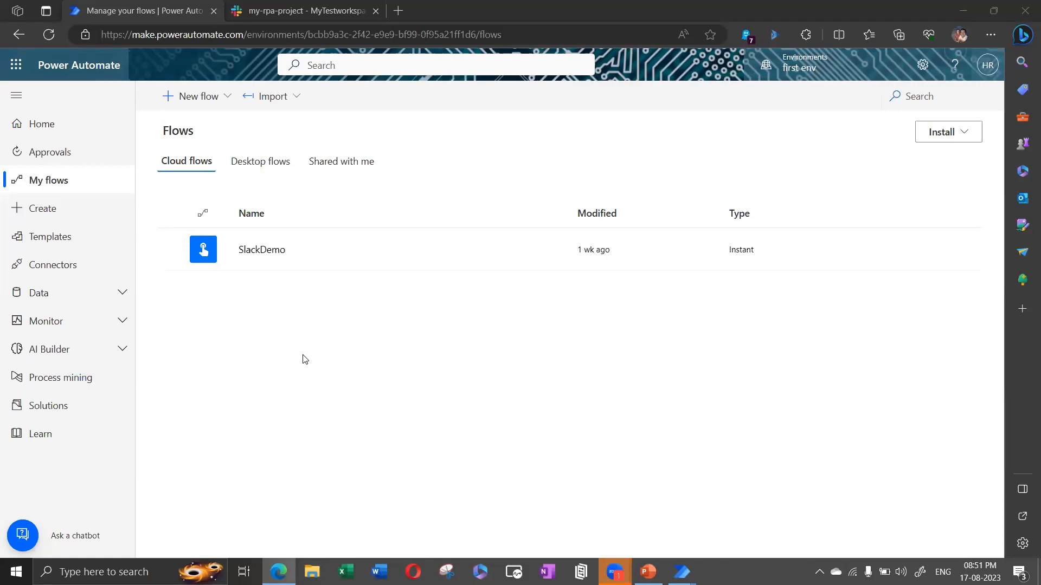
pyautogui.click(120, 350)
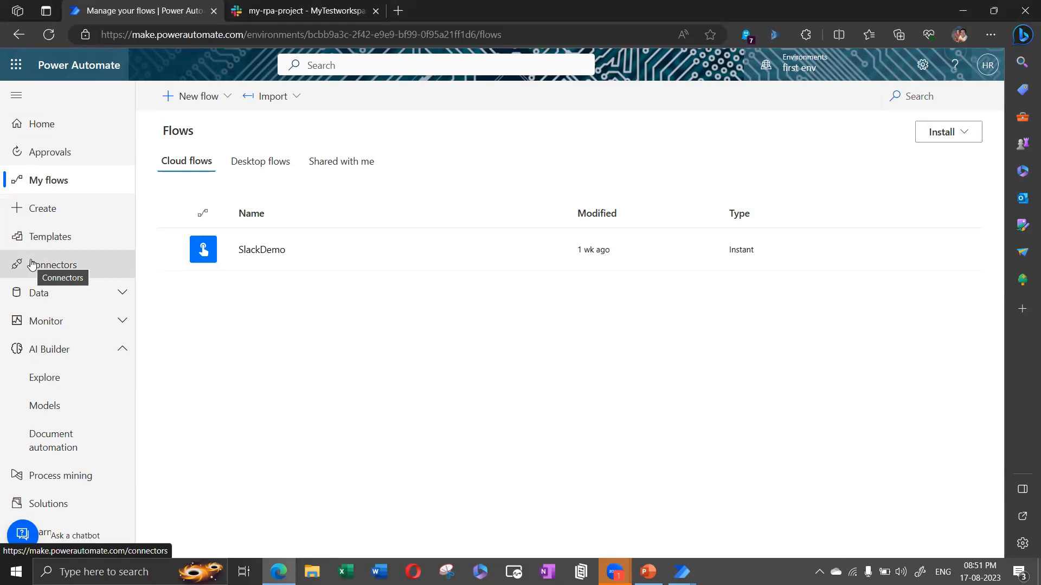
# Step: Confirm AI Builder Models is empty, then open the AI Builder Explore page
pyautogui.click(56, 408)
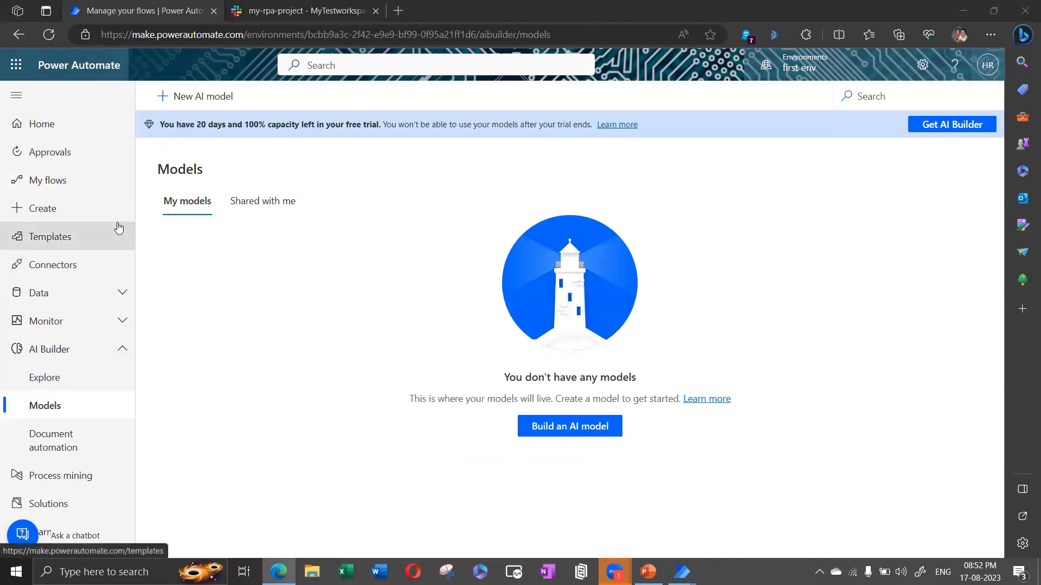
pyautogui.click(53, 385)
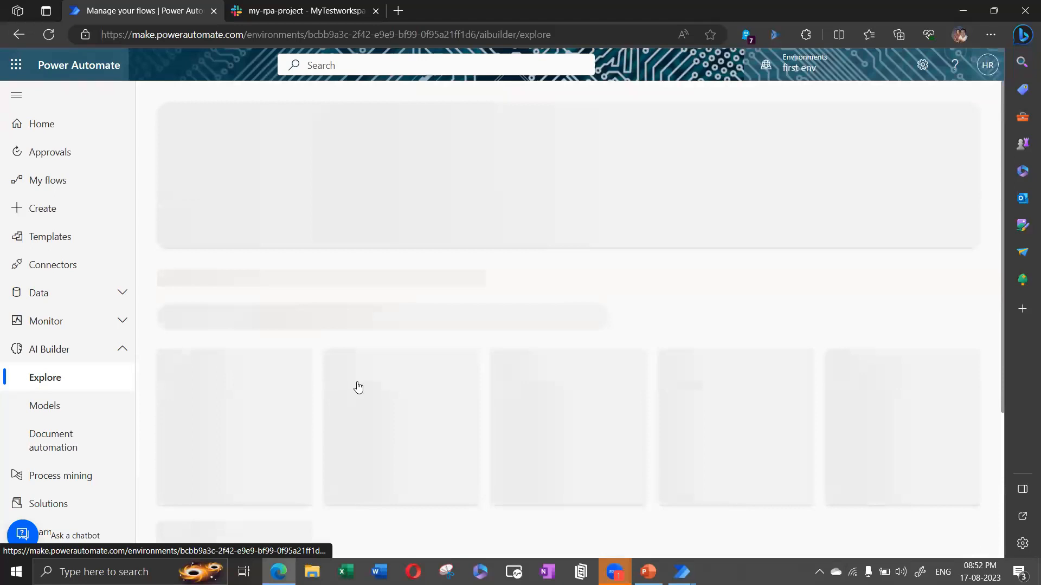
pyautogui.scroll(-1, 638, 237)
pyautogui.scroll(-1, 638, 237)
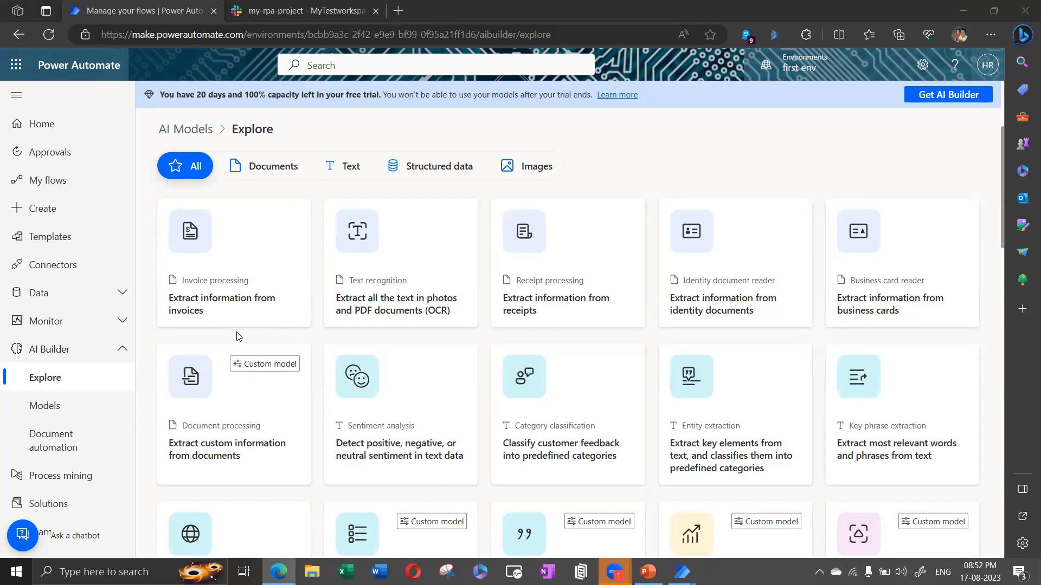
pyautogui.scroll(-1, 238, 336)
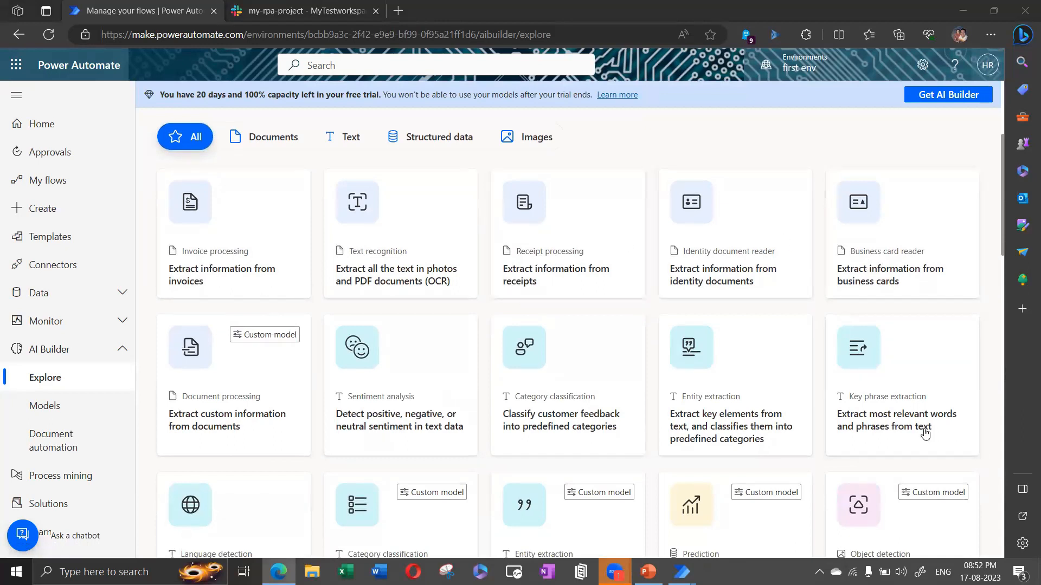
pyautogui.scroll(-3, 615, 367)
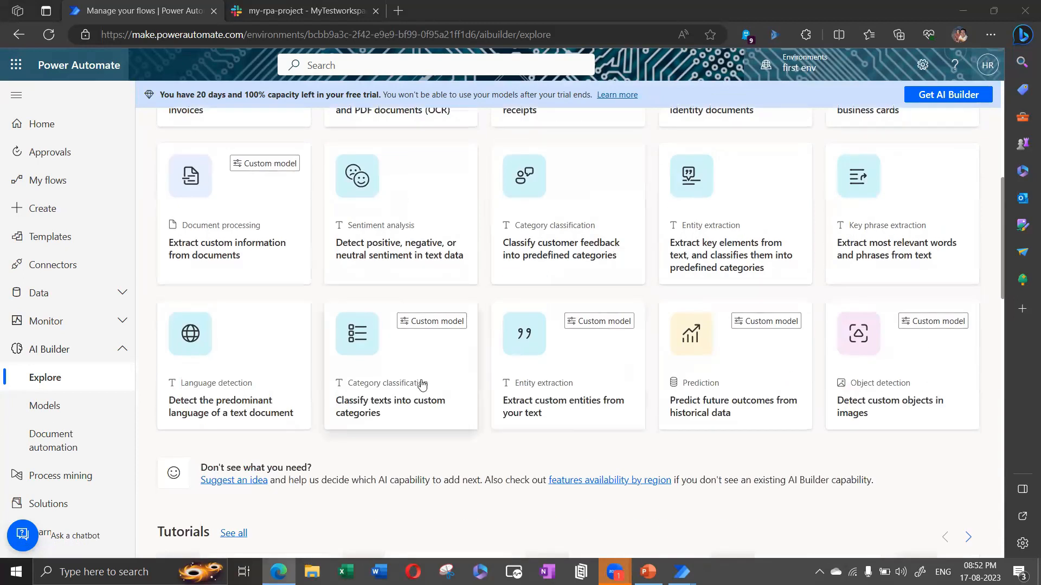
pyautogui.scroll(7, 422, 384)
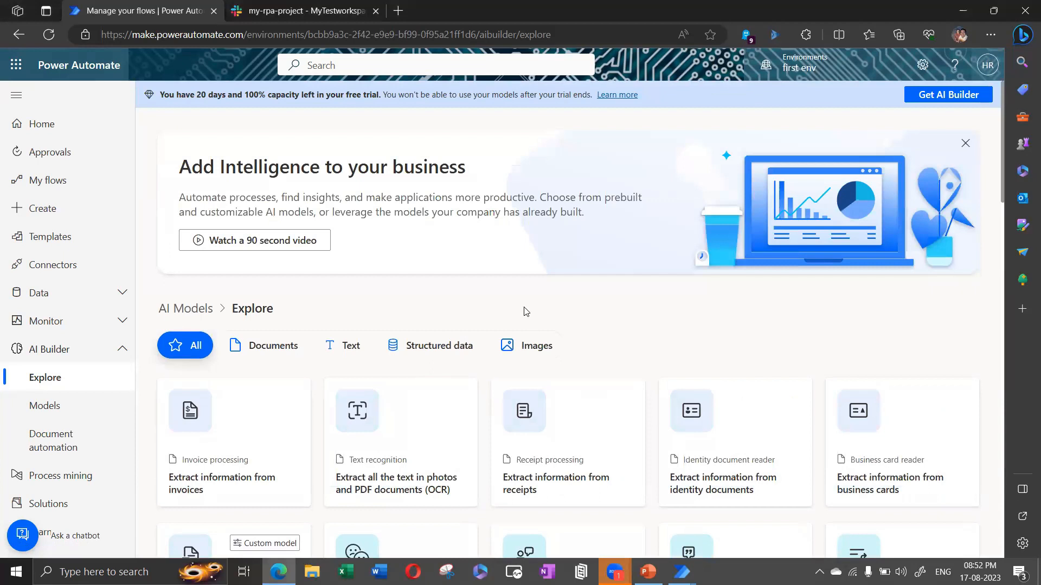
pyautogui.scroll(-5, 523, 311)
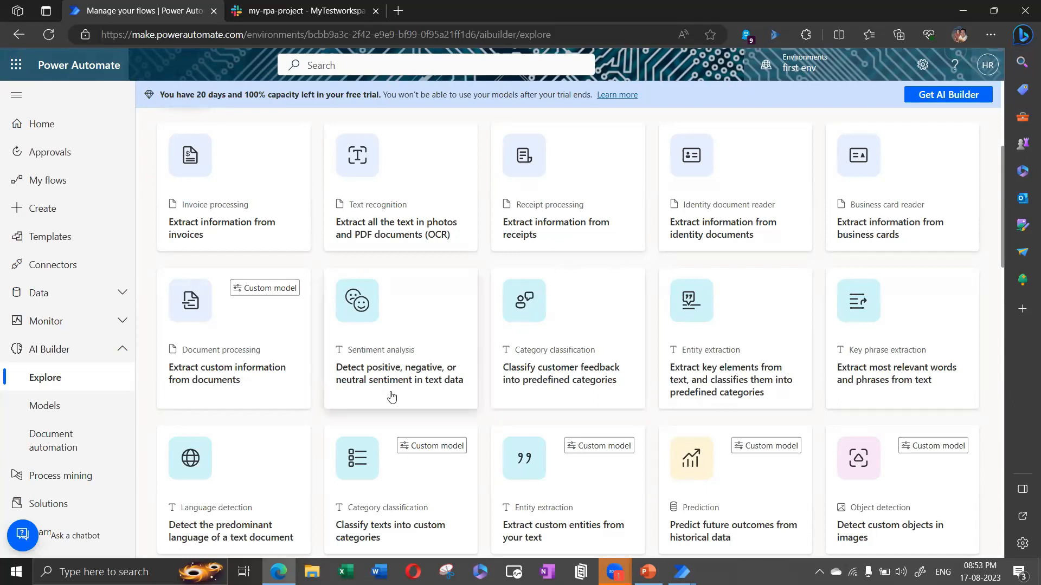
pyautogui.scroll(-1, 389, 396)
pyautogui.scroll(-3, 389, 397)
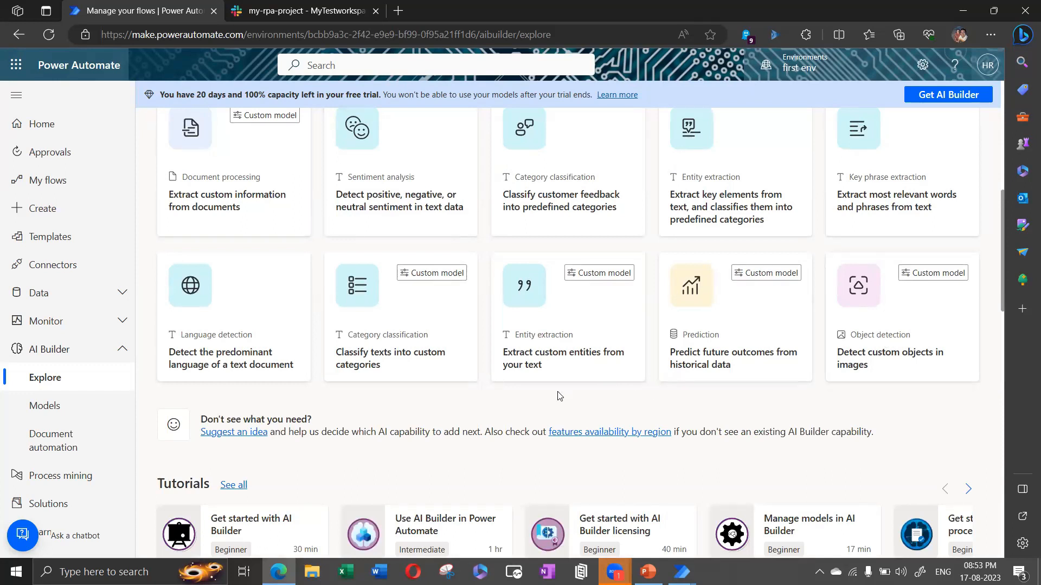
pyautogui.scroll(3, 558, 396)
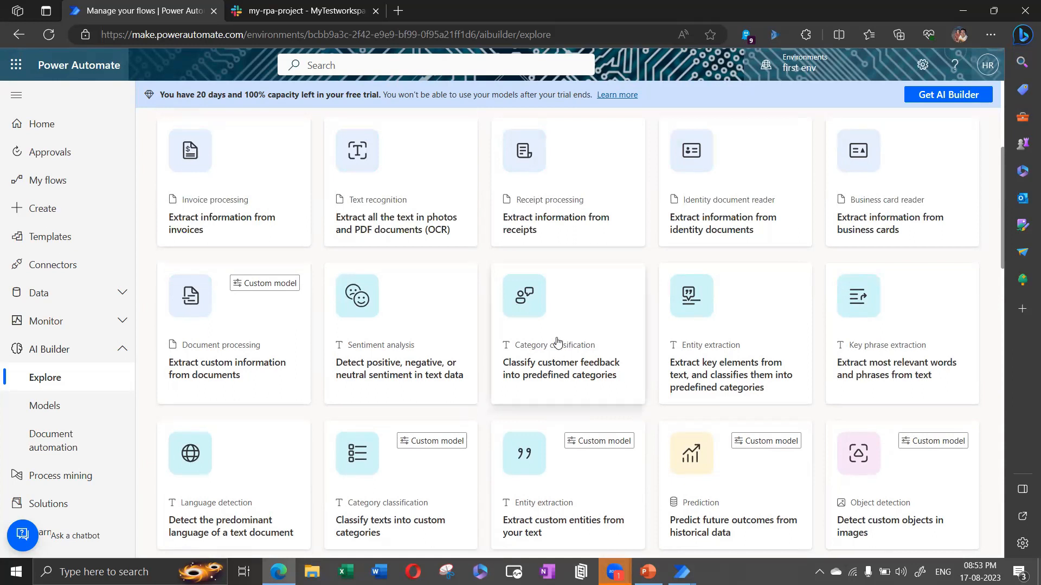
pyautogui.scroll(5, 556, 342)
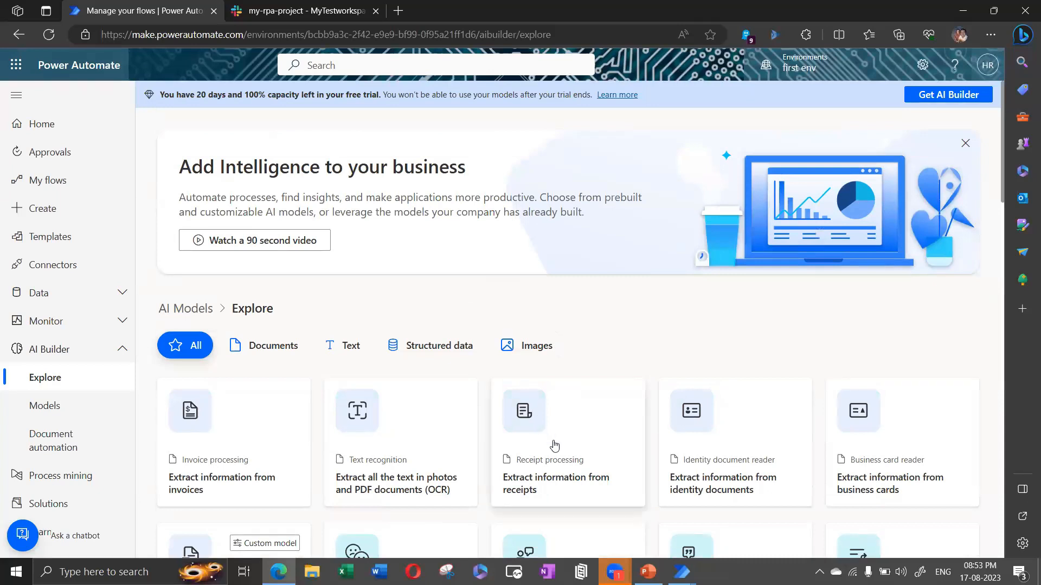
pyautogui.hotkey('alt', 'Tab')
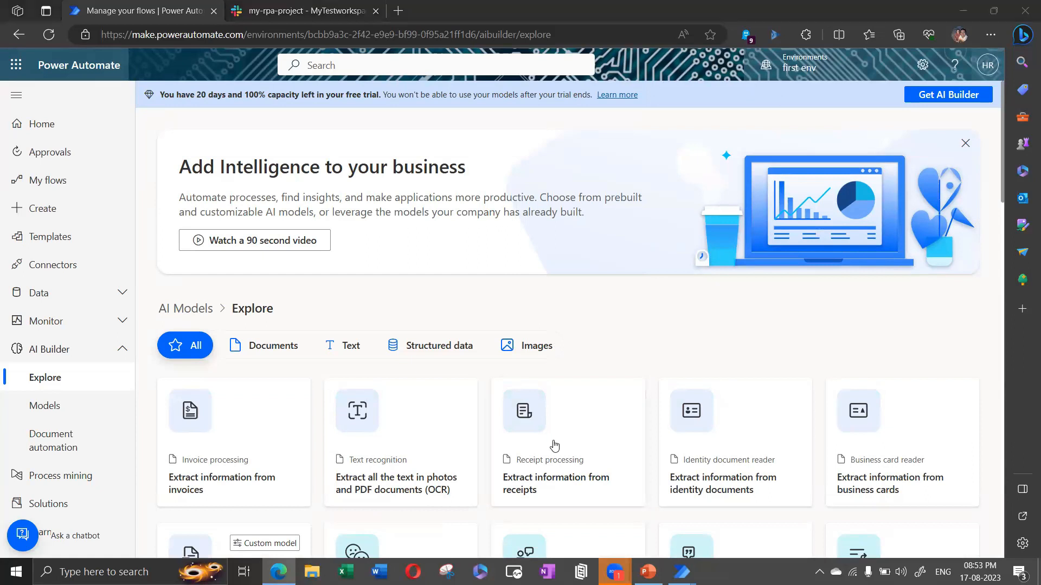